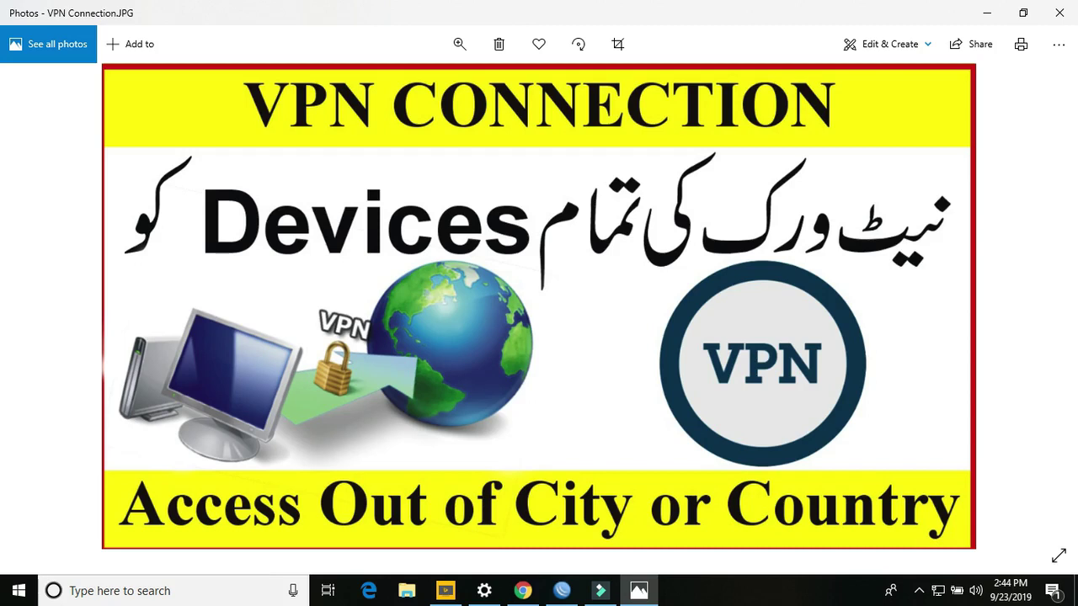
Leave the VPN Connection title image and bring up the browser with the router pages
left_click(529, 595)
Open the PowerBeam 30 Kot network settings and point out its IP 192.168.30.201
left_click(266, 13)
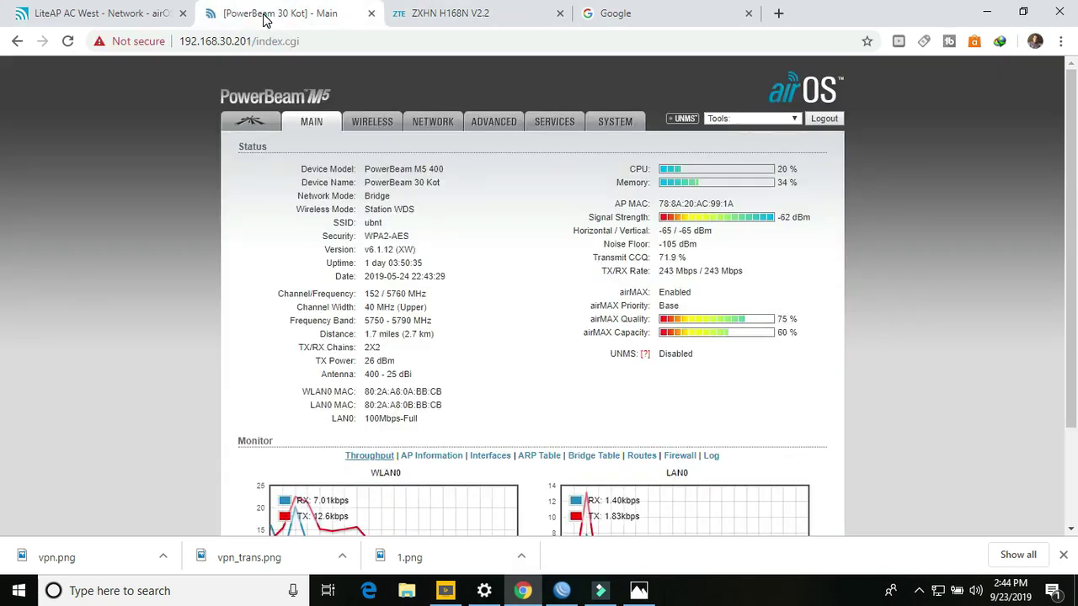
left_click(436, 124)
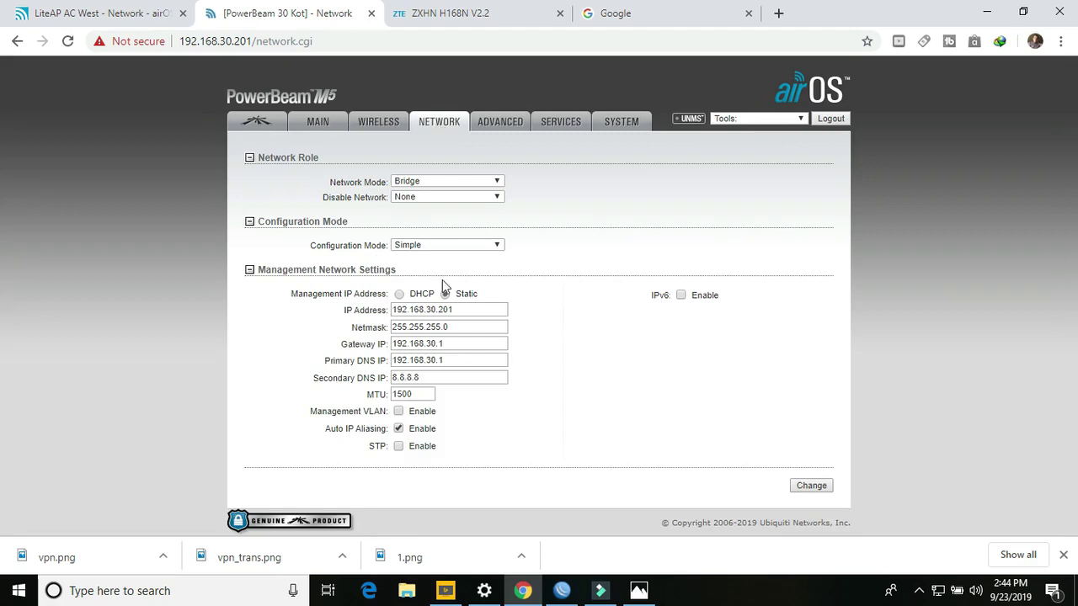
left_click_drag(477, 310, 393, 313)
left_click(464, 310)
Point out gateway 192.168.30.1 and DNS servers 192.168.30.1 and 8.8.8.8, then return to WinBox
left_click(449, 345)
left_click_drag(449, 345, 389, 349)
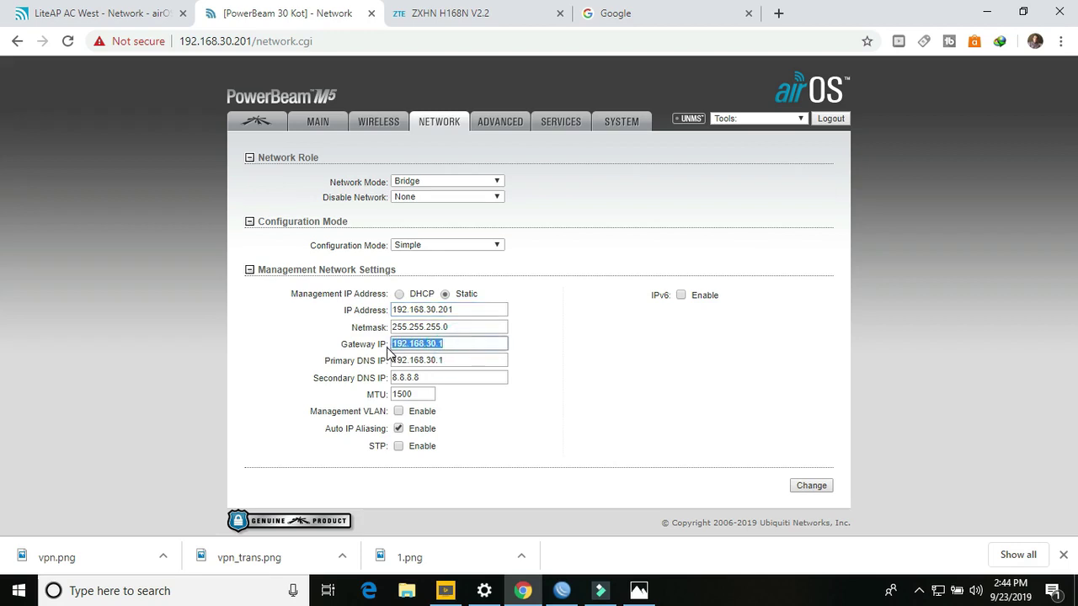
left_click_drag(459, 364, 389, 370)
left_click(451, 361)
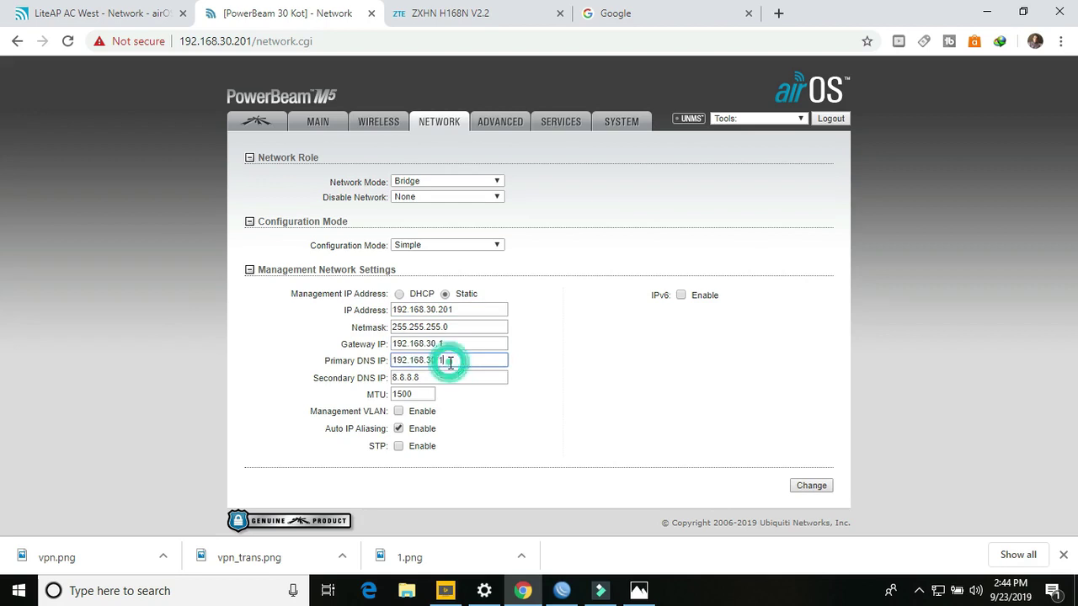
left_click_drag(445, 379, 392, 378)
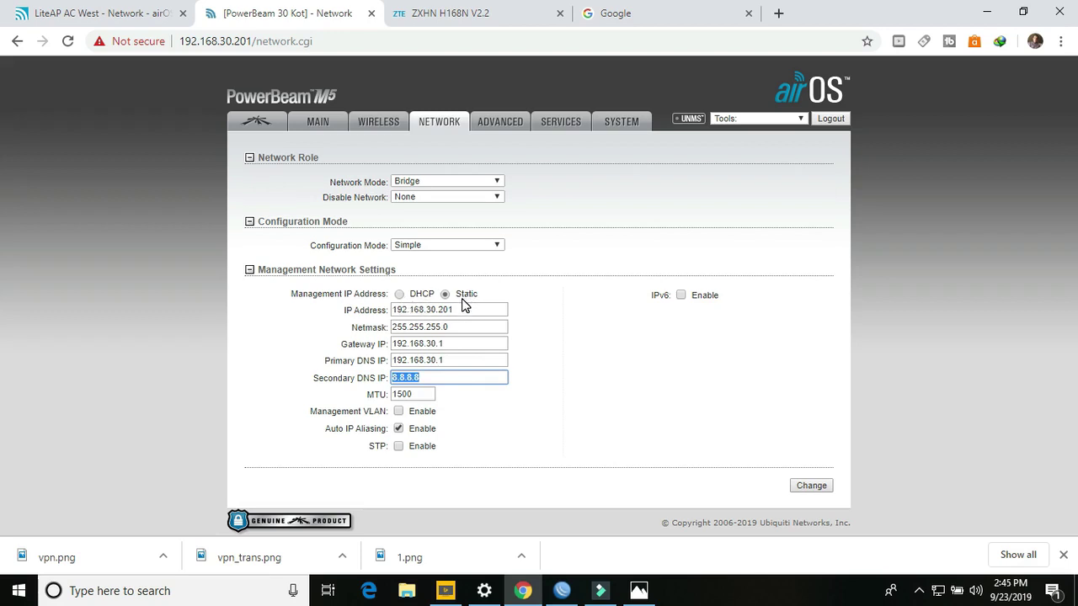
left_click_drag(459, 310, 392, 315)
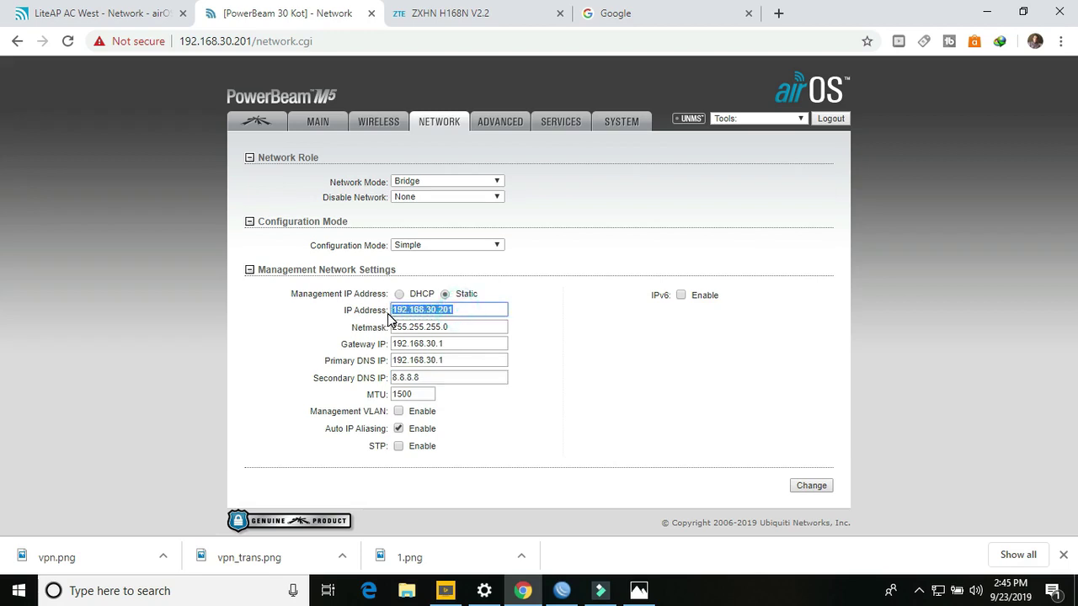
left_click(561, 590)
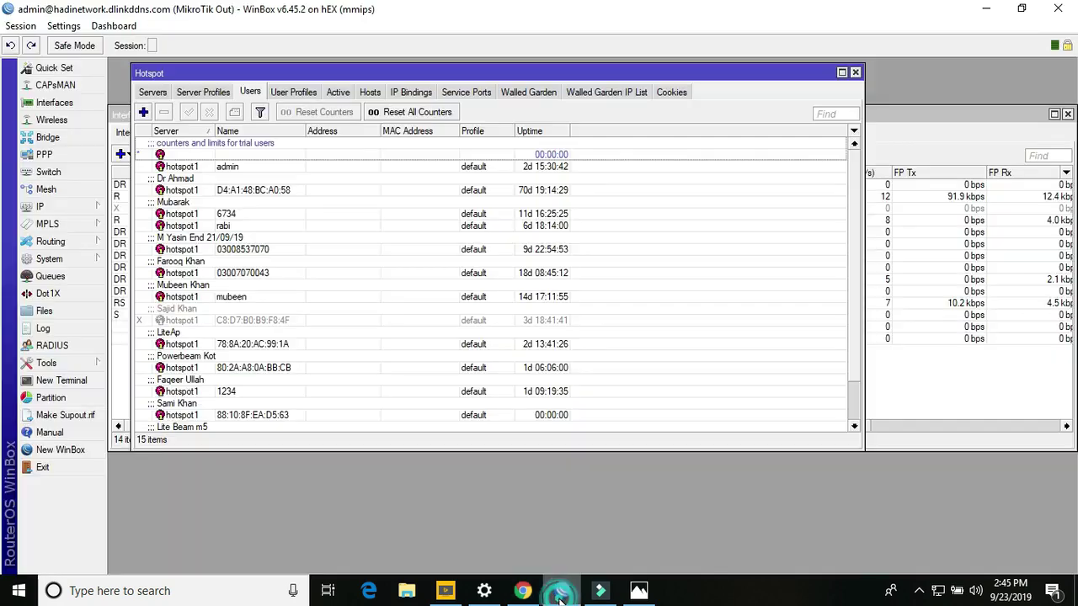
Close Hotspot Users and check IP Addresses, confirming bridge1 holds 192.168.30.1/24
left_click(854, 72)
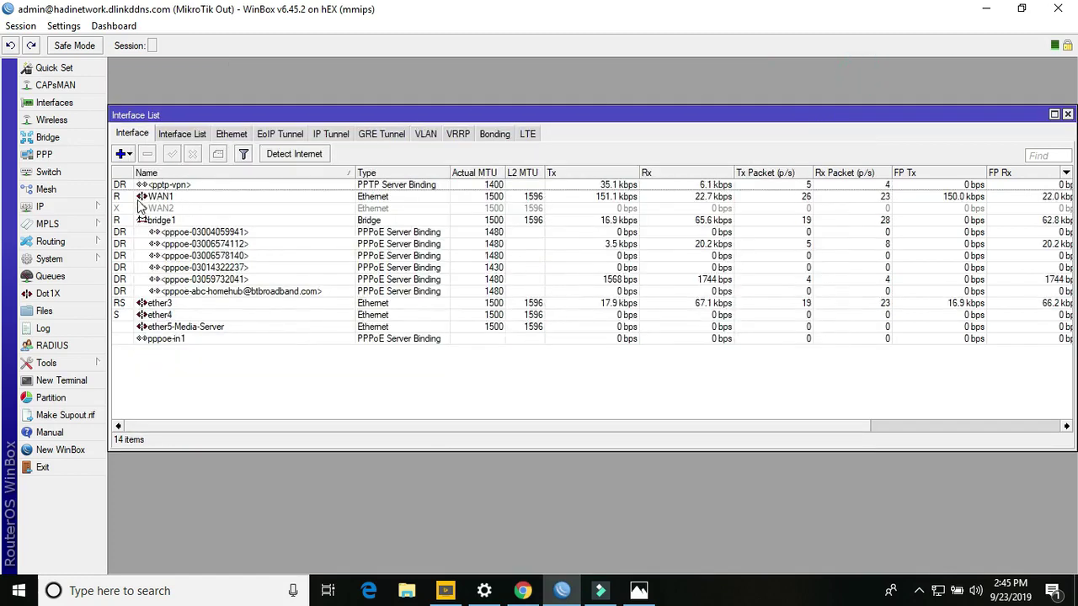
left_click(67, 209)
left_click(134, 183)
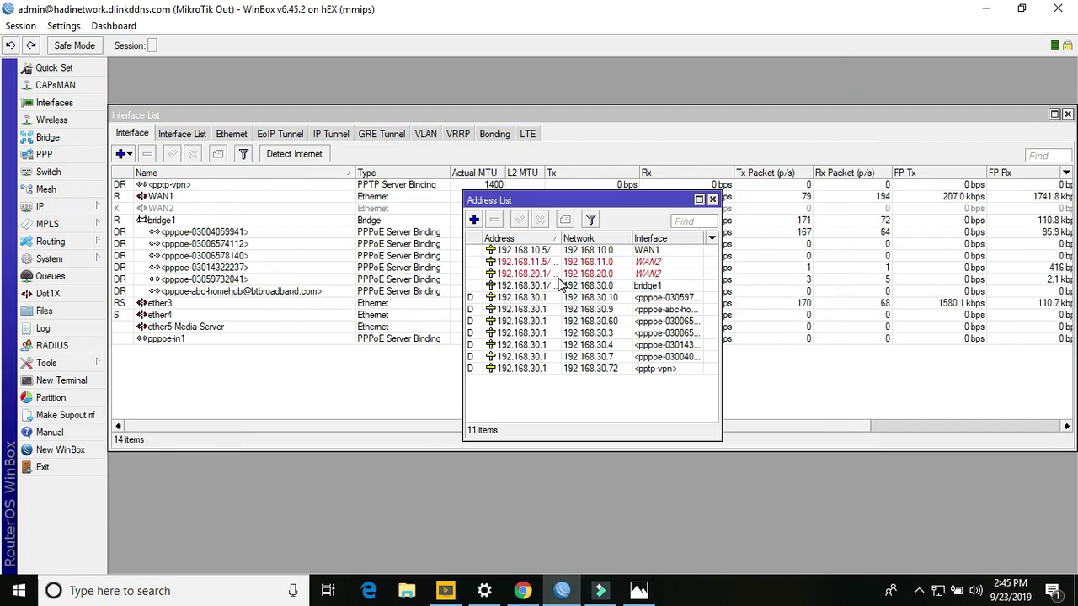
left_click_drag(560, 238, 592, 236)
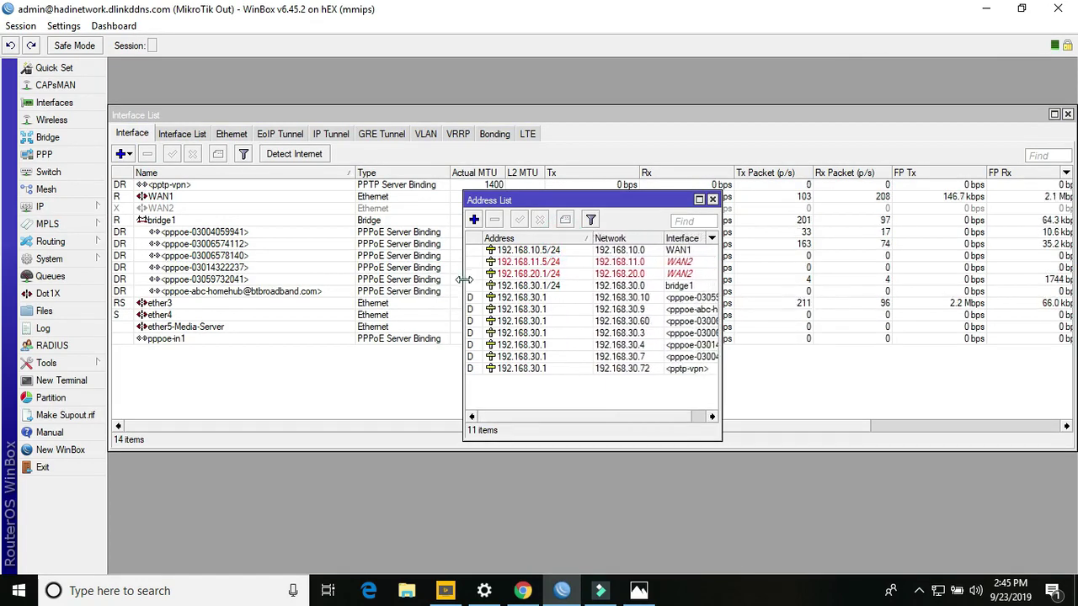
left_click_drag(464, 278, 359, 276)
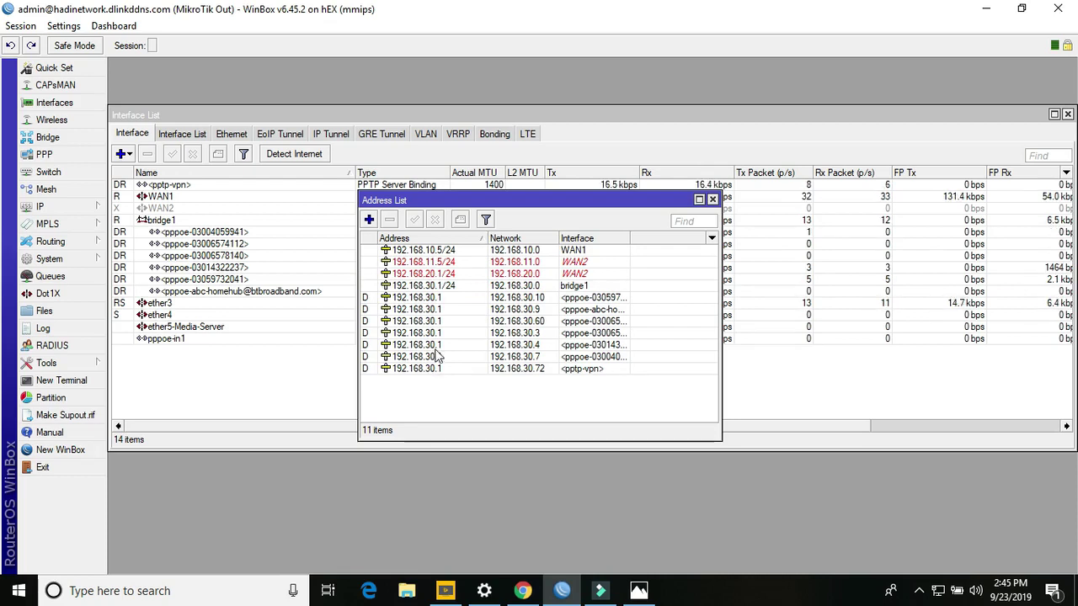
left_click(430, 286)
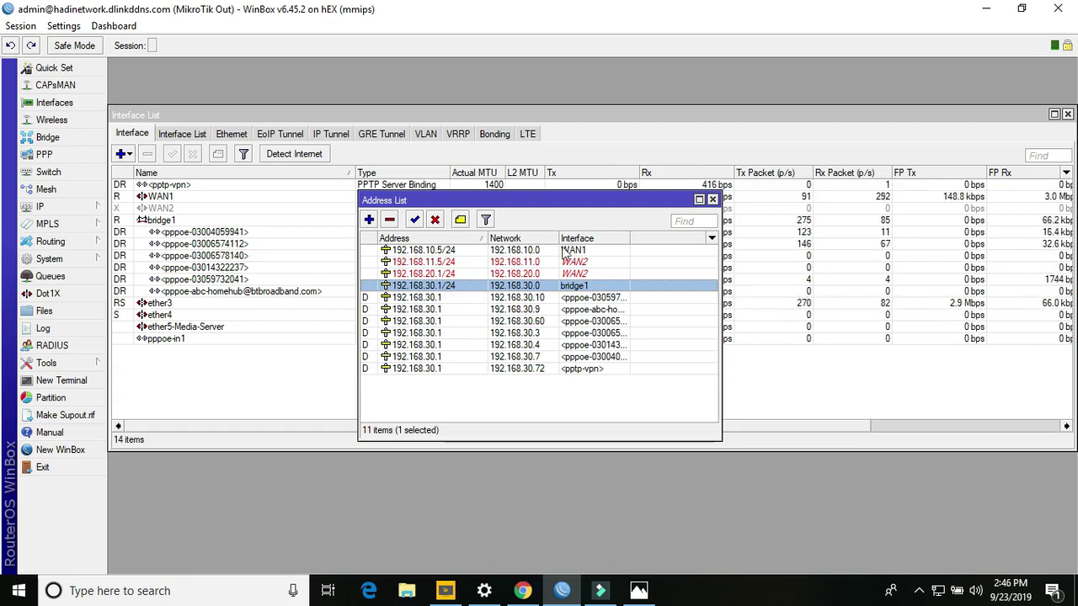
left_click(712, 200)
Compare the PowerBeam's IP 192.168.30.201 with the LiteAP AC West's 192.168.30.200
left_click(534, 595)
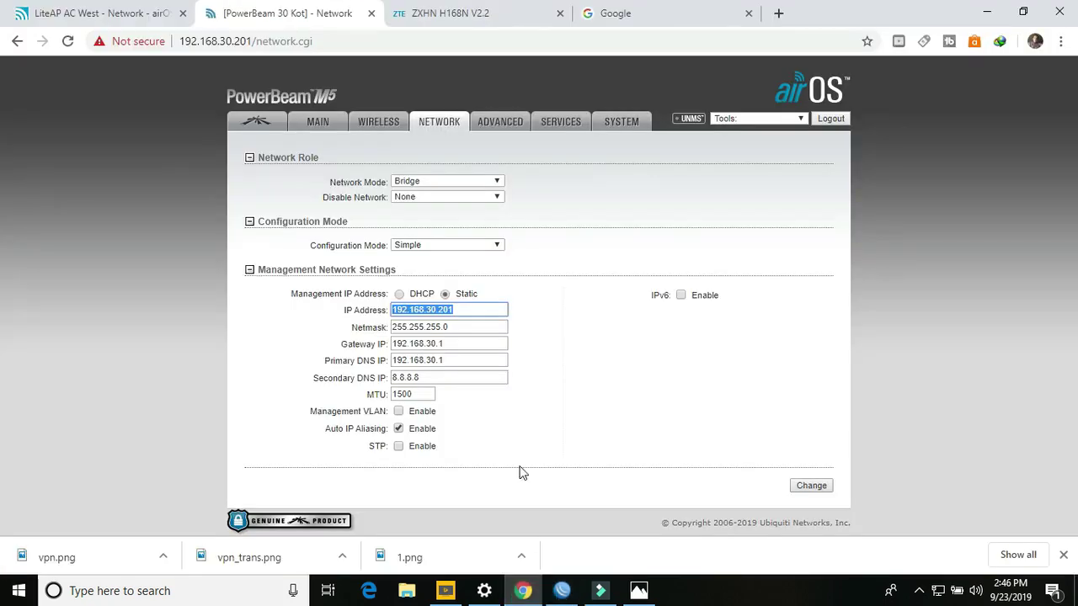
left_click(469, 310)
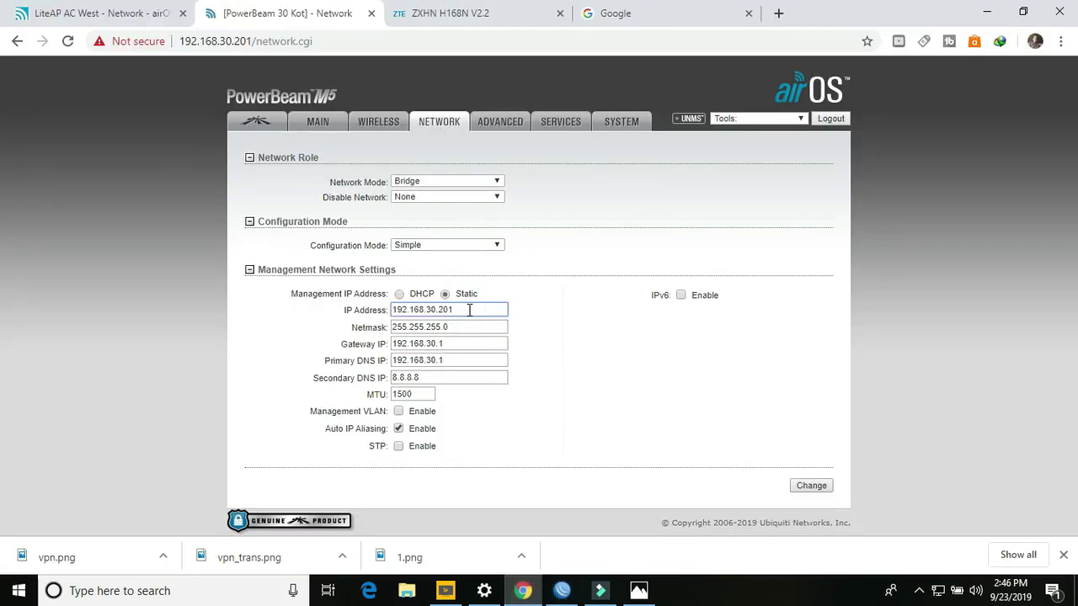
left_click_drag(469, 310, 392, 313)
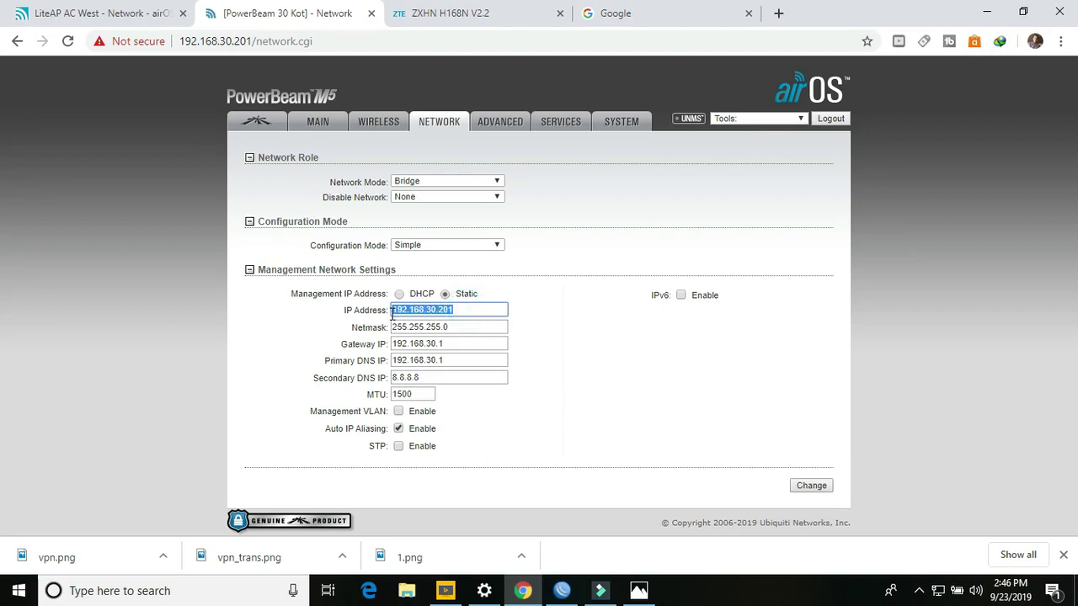
left_click(470, 310)
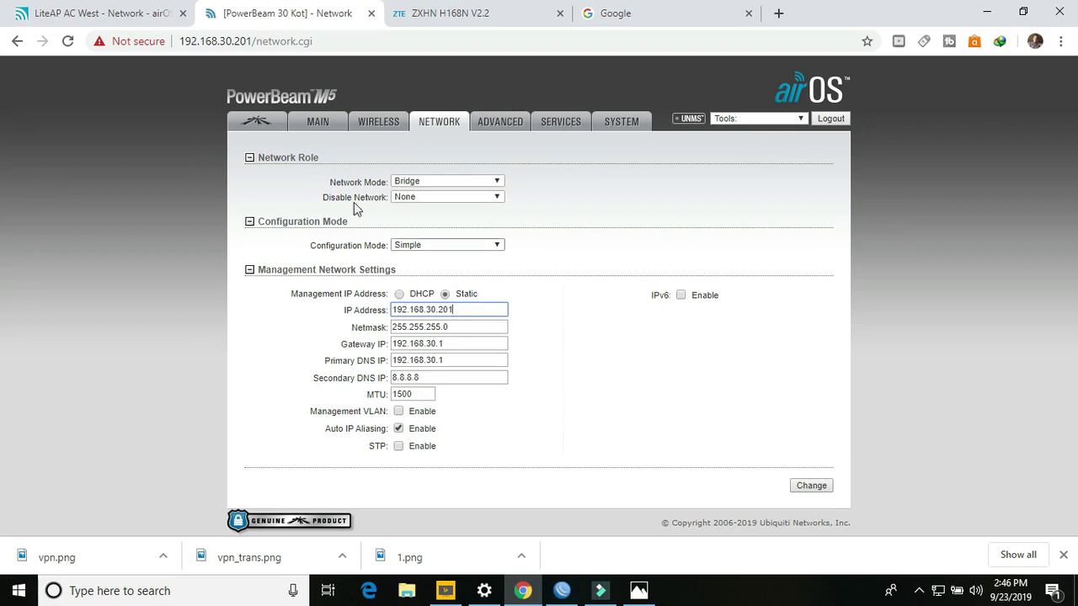
left_click(123, 13)
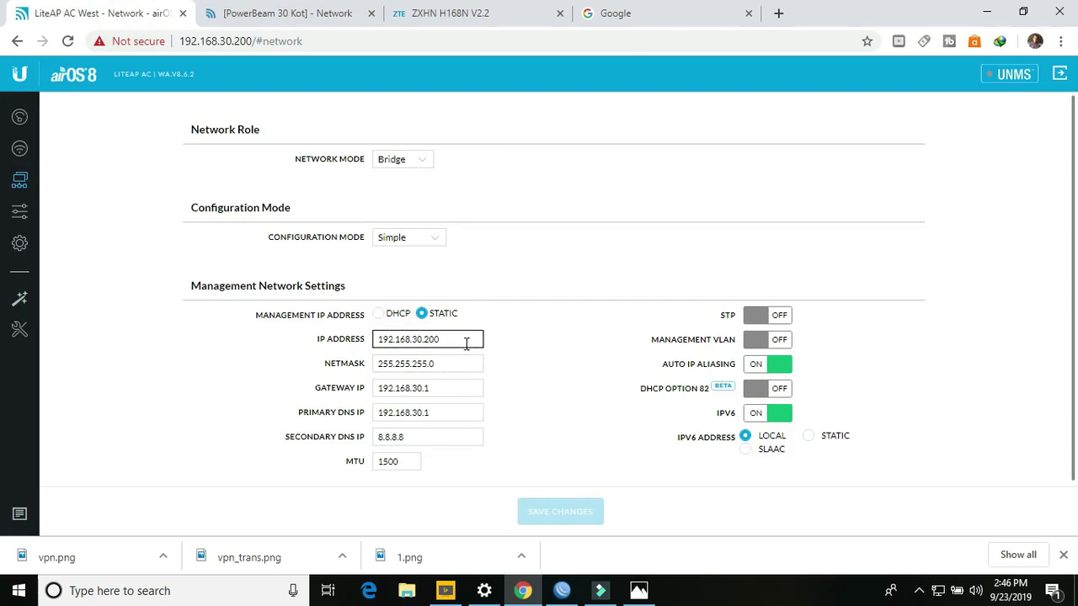
left_click_drag(465, 344, 375, 343)
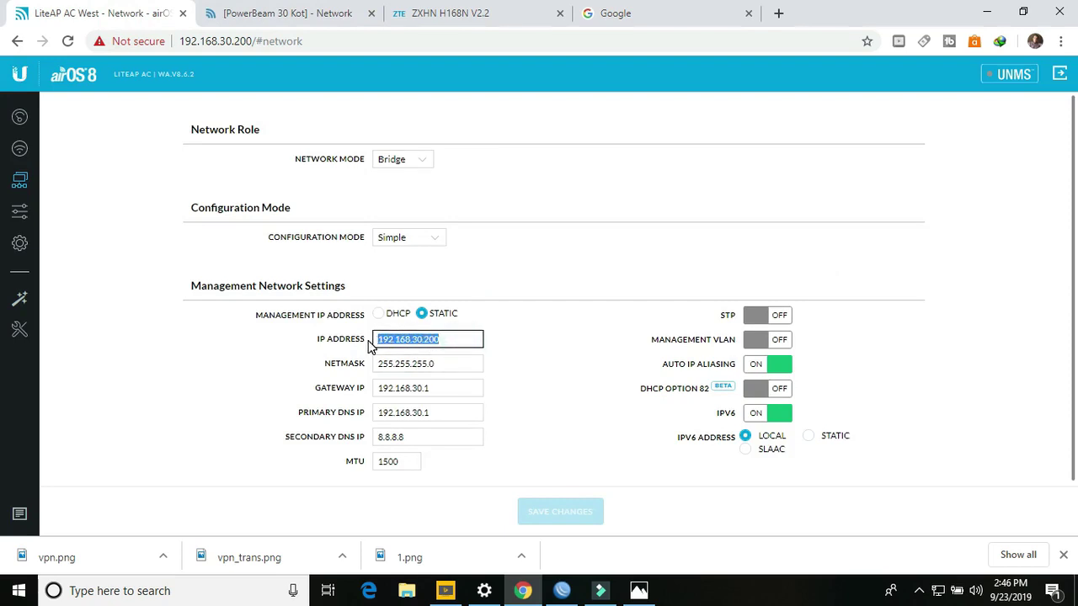
left_click(463, 338)
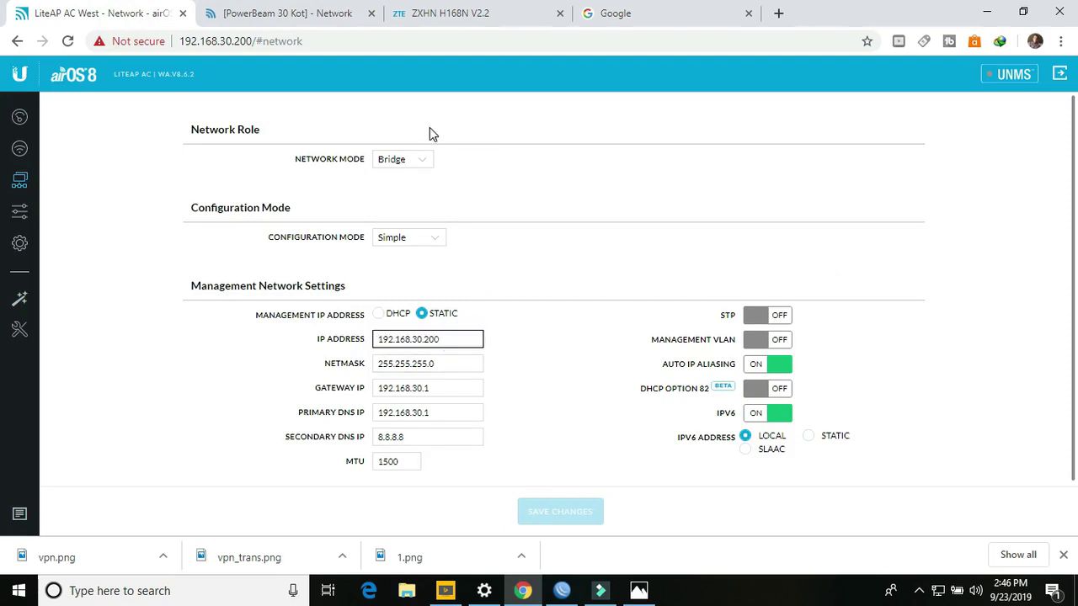
Copy the WLAN0 MAC address from the PowerBeam 30 Kot Main status page
left_click(293, 24)
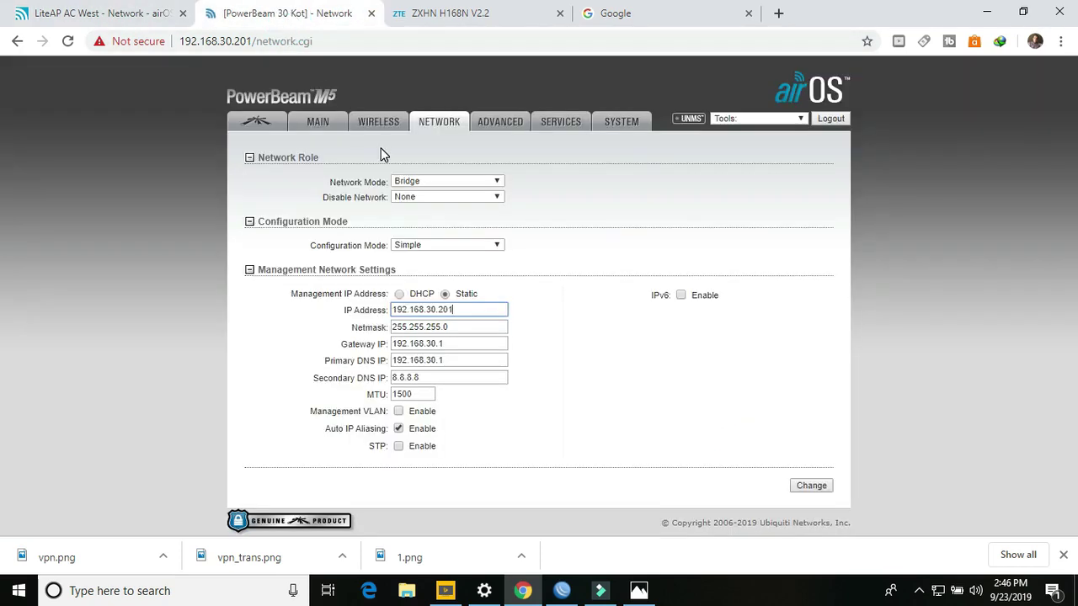
left_click(330, 130)
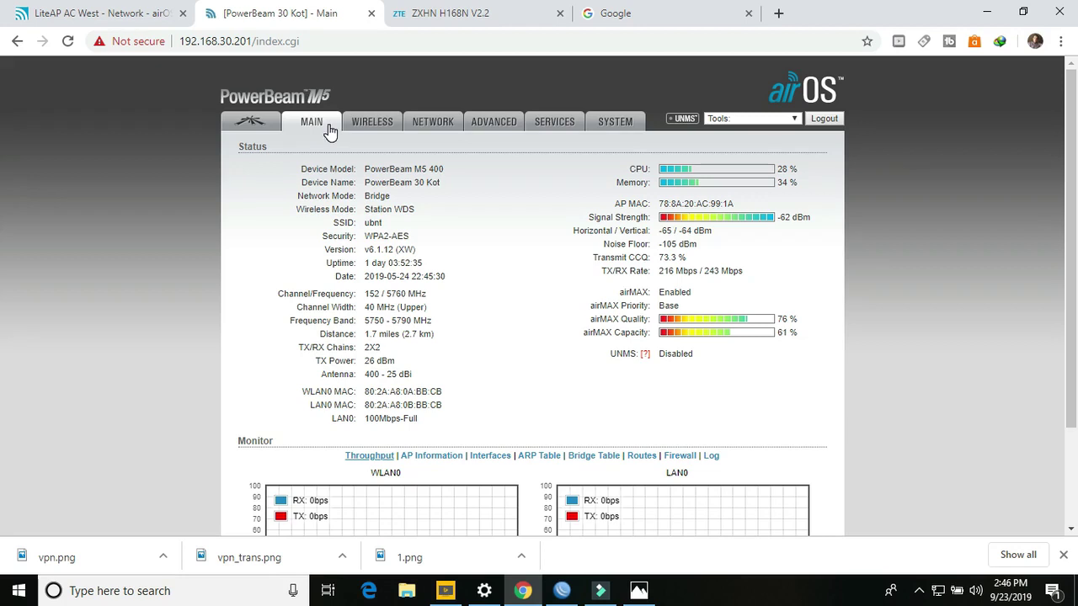
left_click_drag(443, 393, 367, 391)
right_click(383, 391)
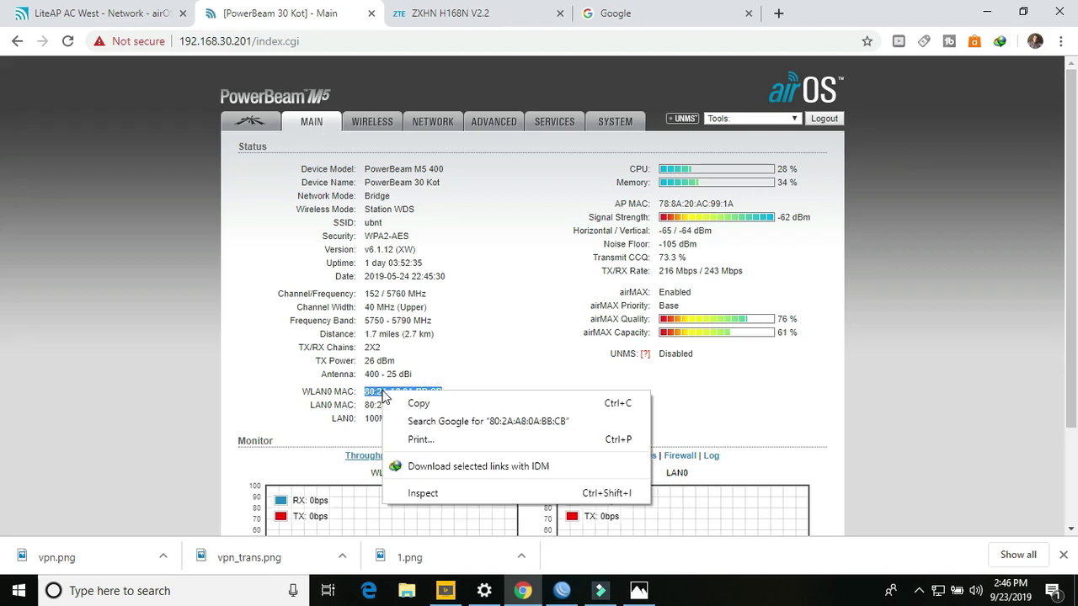
left_click(397, 404)
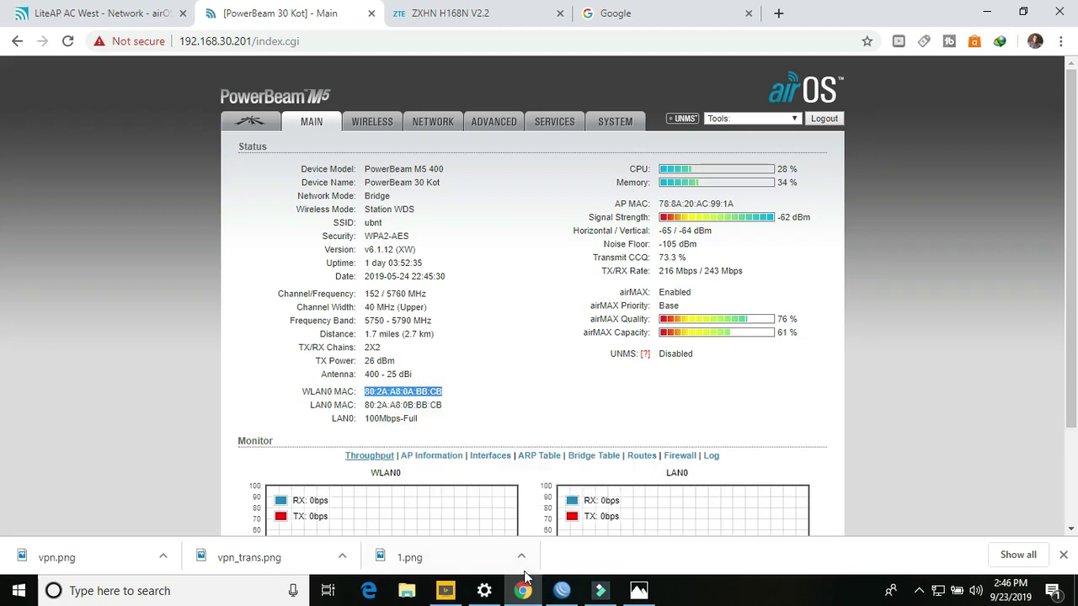
Back in WinBox, open the IP > Hotspot window and reposition it
left_click(561, 590)
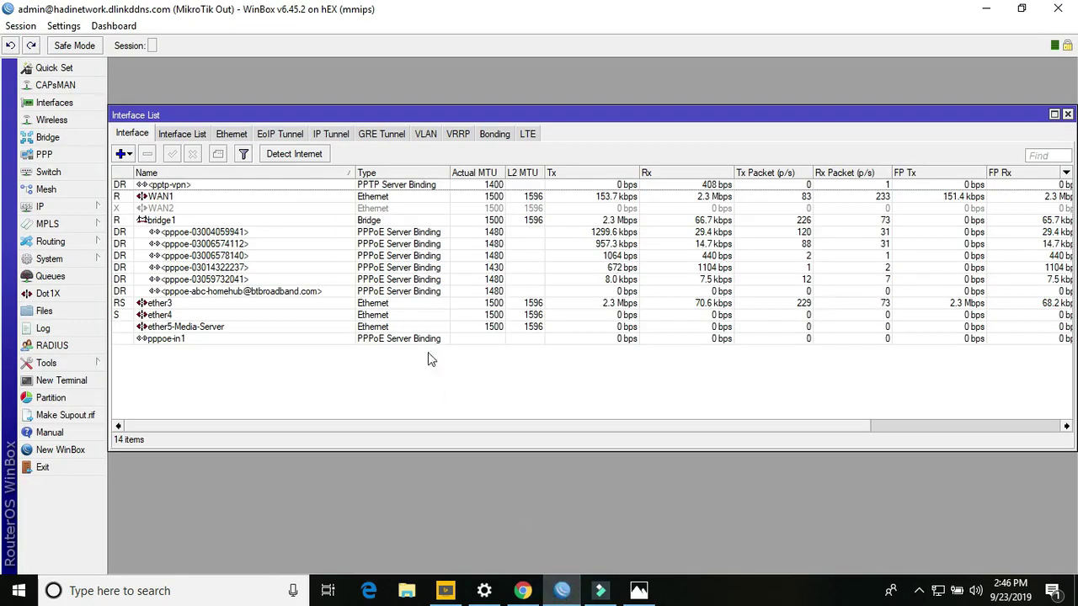
left_click(87, 210)
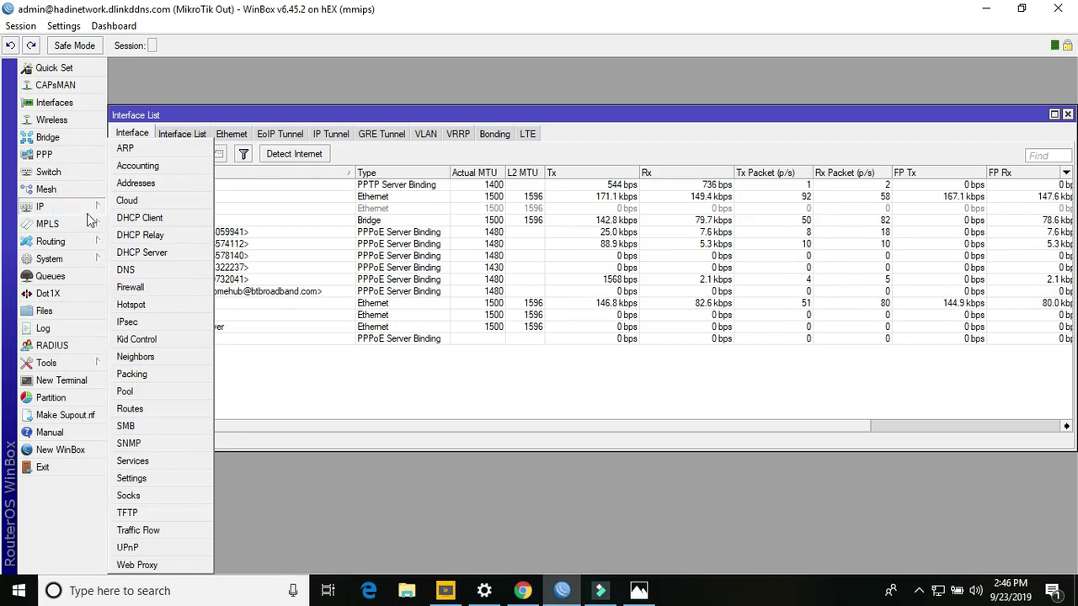
left_click(160, 305)
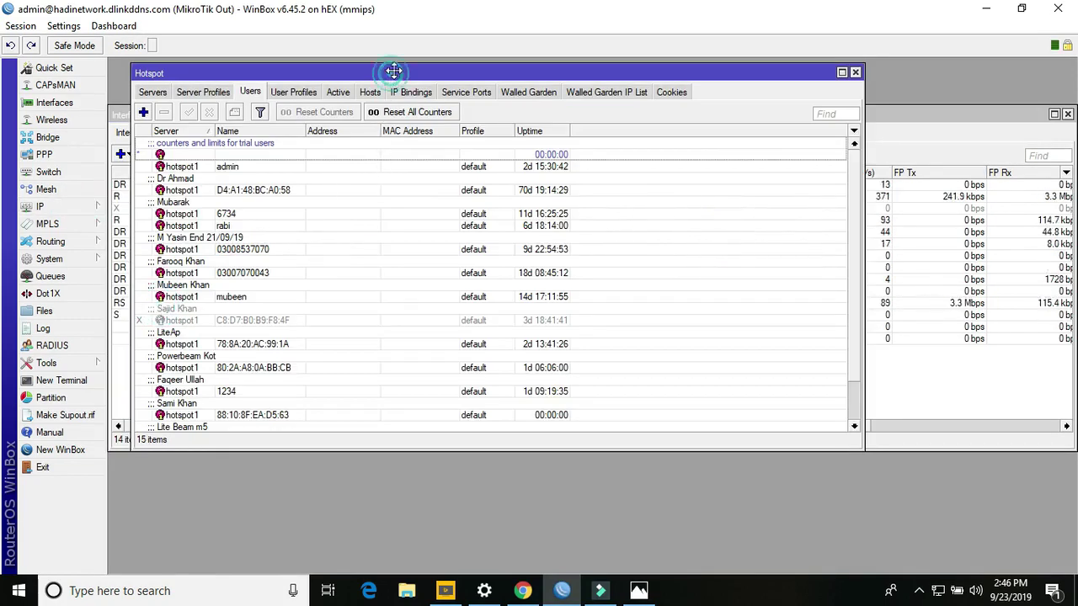
left_click_drag(387, 73, 563, 106)
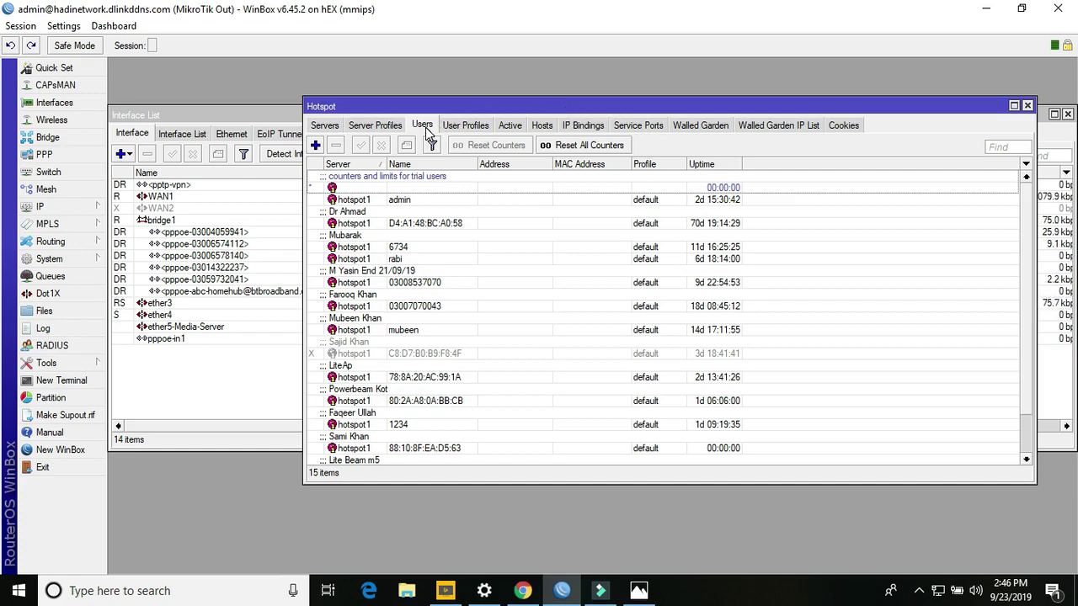
Apply hsprof1's login methods MAC, HTTP CHAP and MAC Cookie, then close the profile
left_click(376, 128)
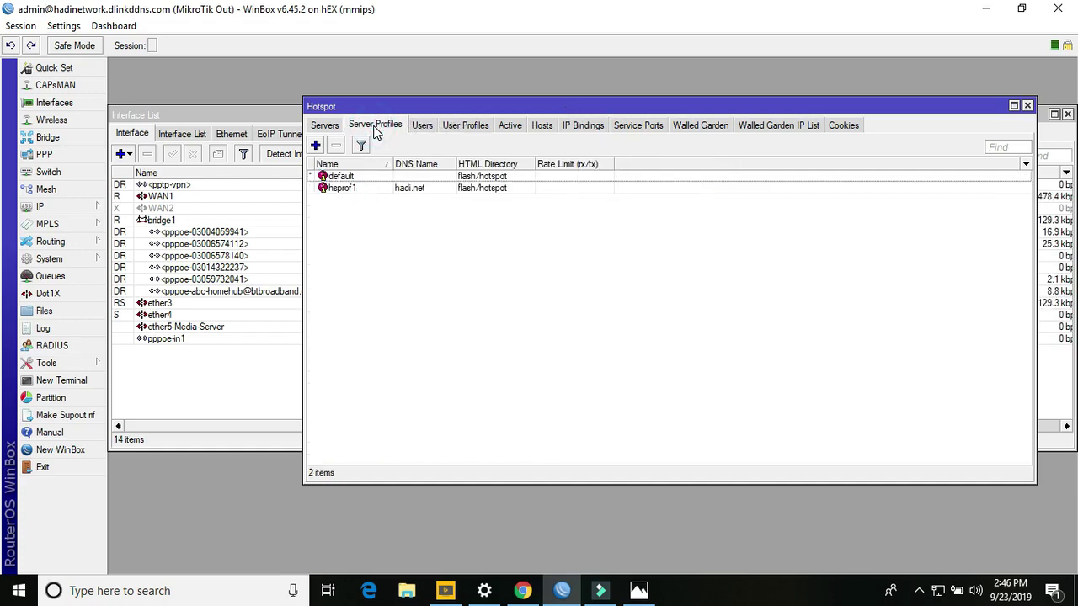
left_click(412, 188)
double_click(413, 189)
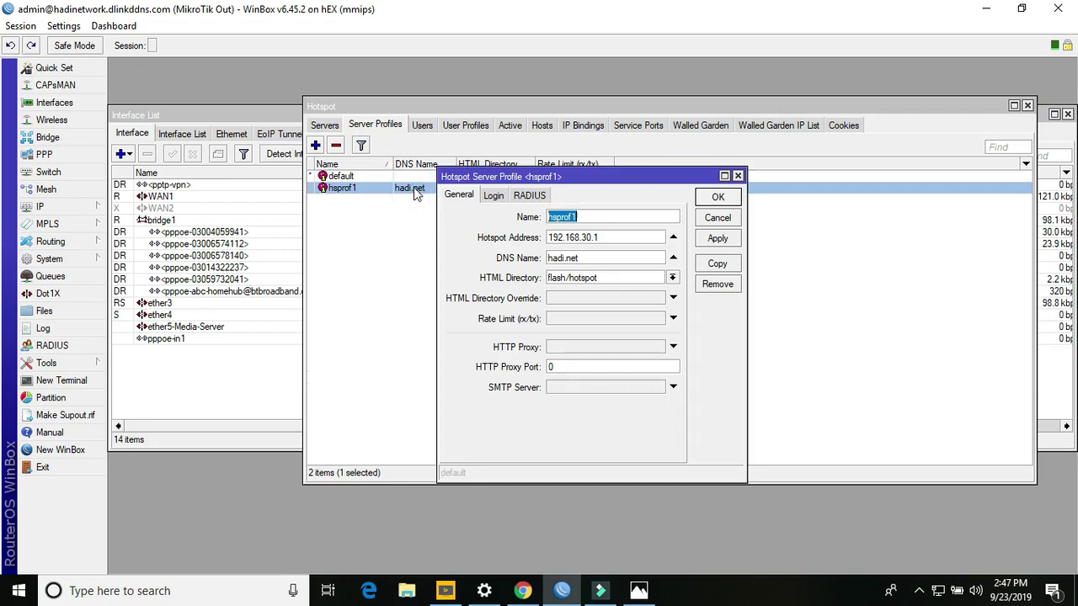
left_click(494, 195)
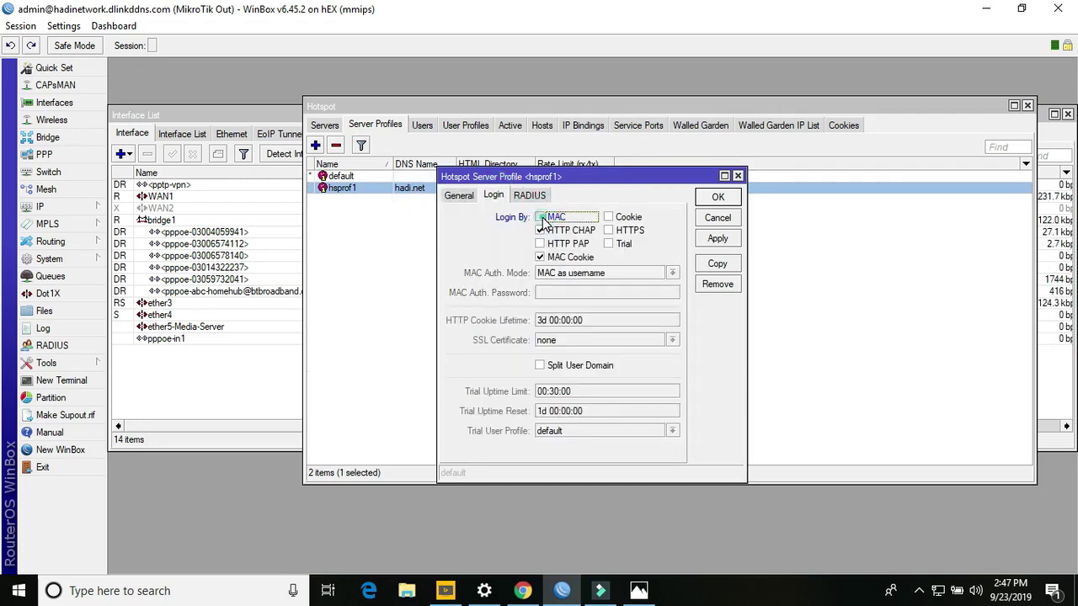
left_click(718, 240)
left_click(718, 197)
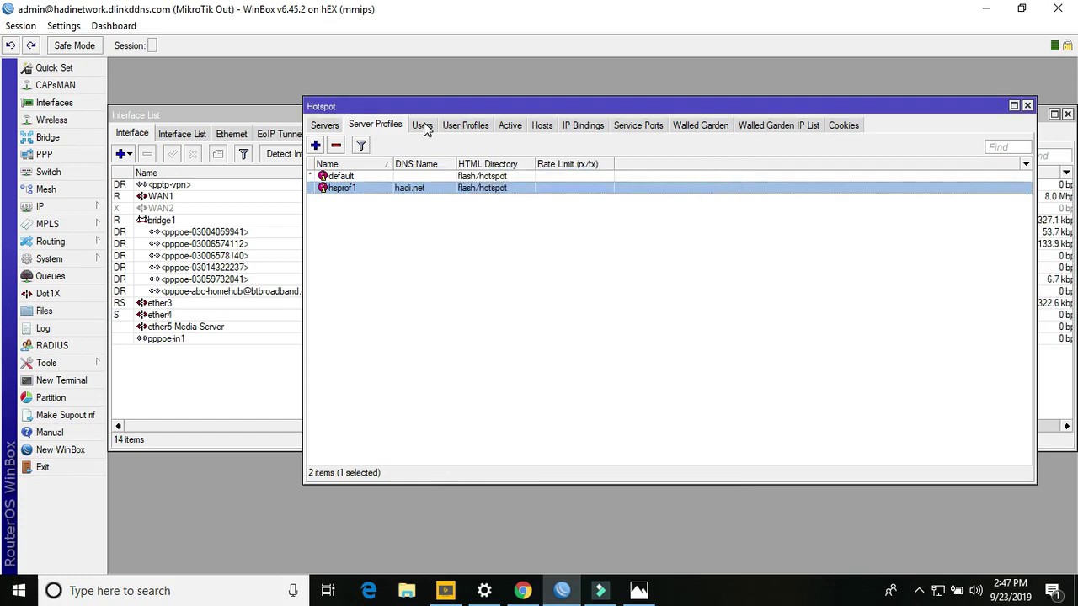
left_click(422, 125)
Open the Powerbeam Kot user and cut, then paste back, its MAC-address name
left_click_drag(421, 95, 403, 40)
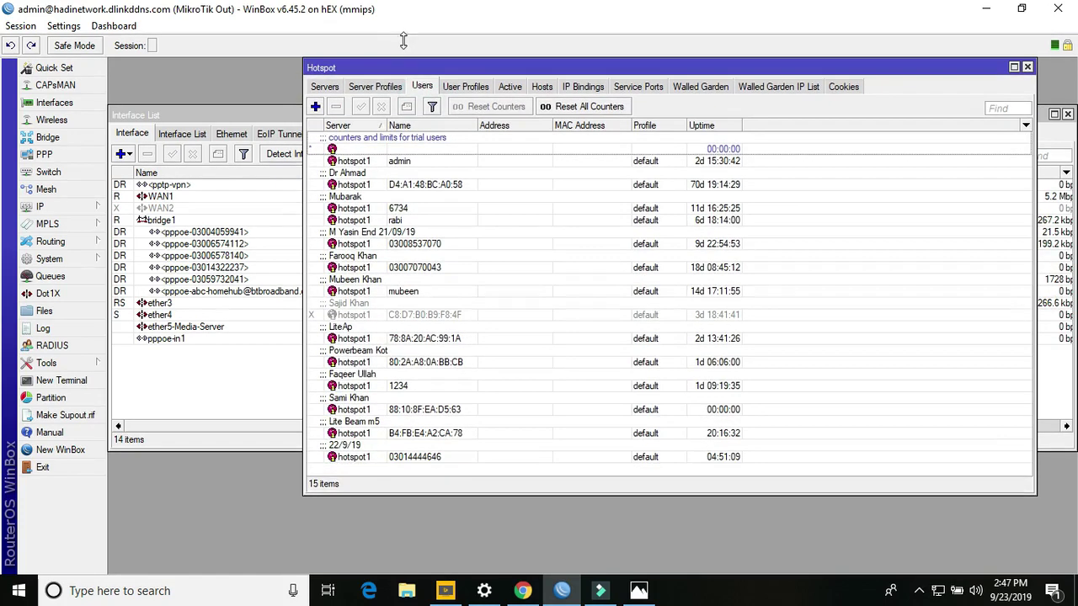
double_click(413, 363)
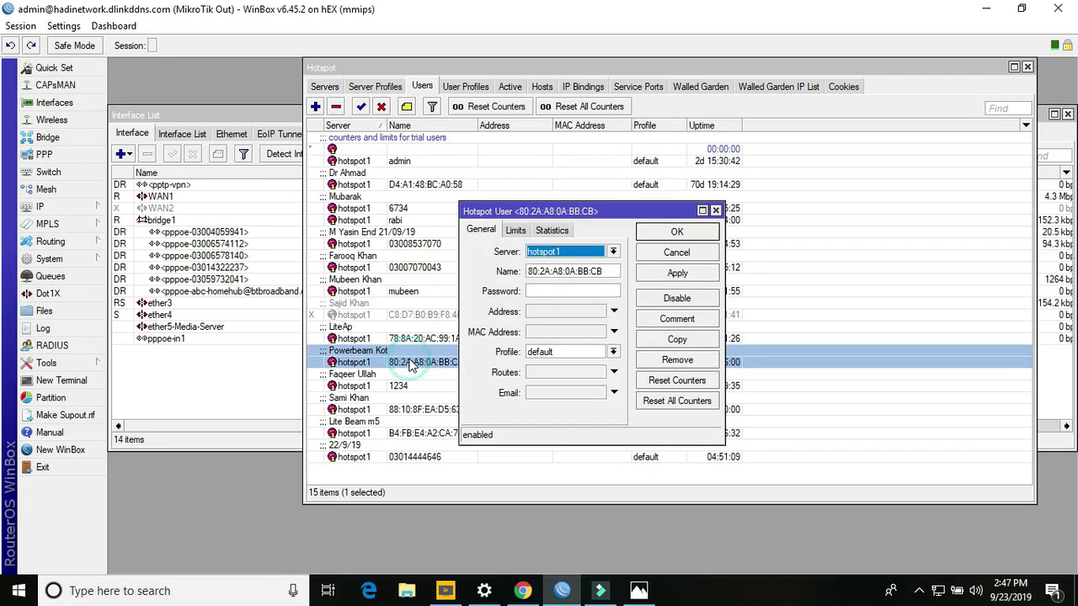
left_click_drag(615, 271, 529, 278)
right_click(540, 271)
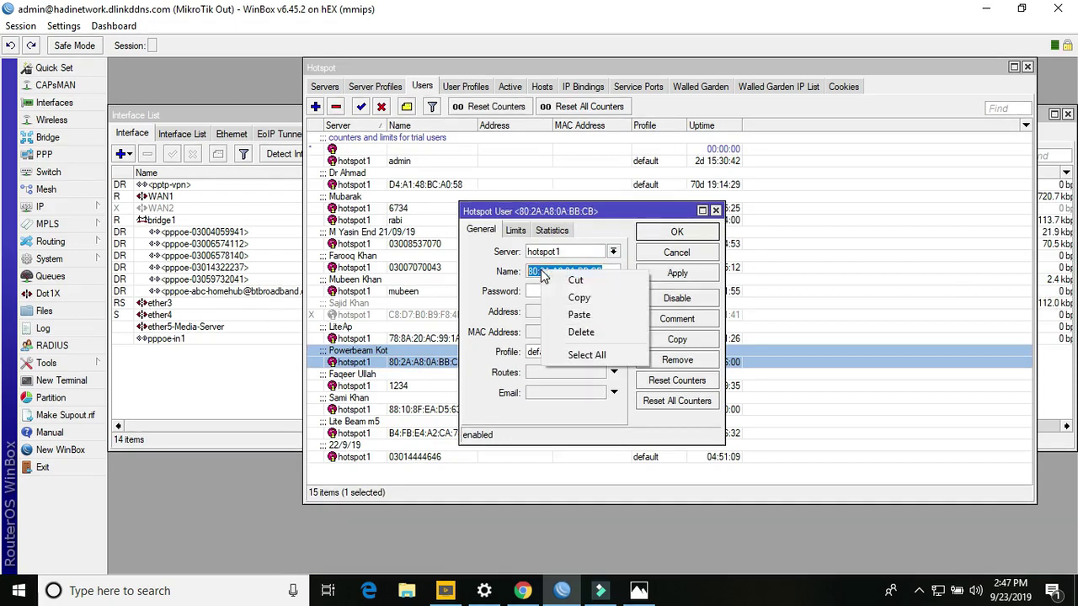
left_click(573, 212)
key("Delete")
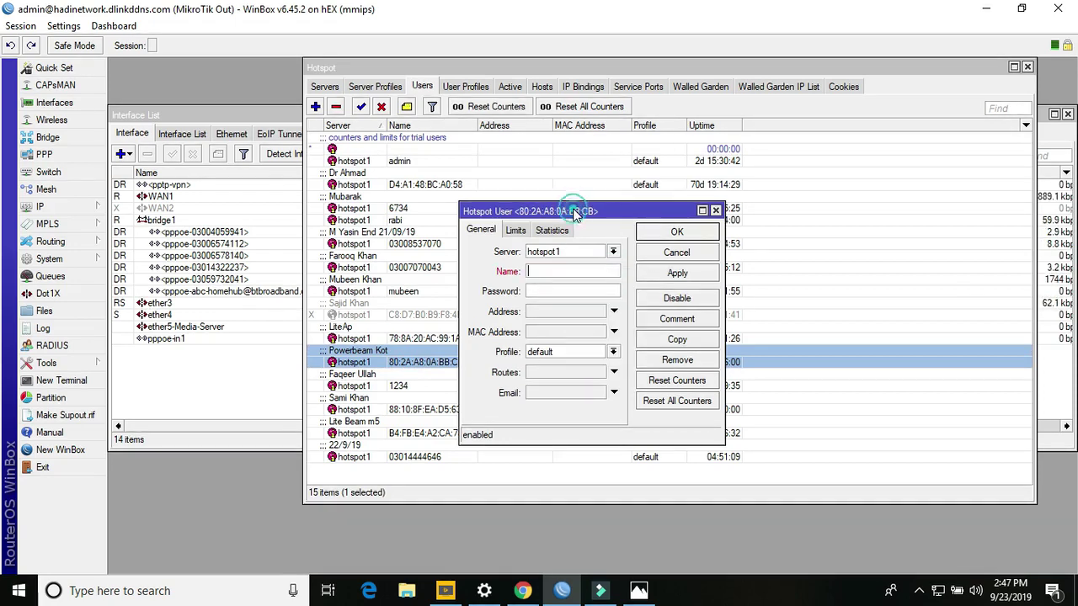
right_click(554, 270)
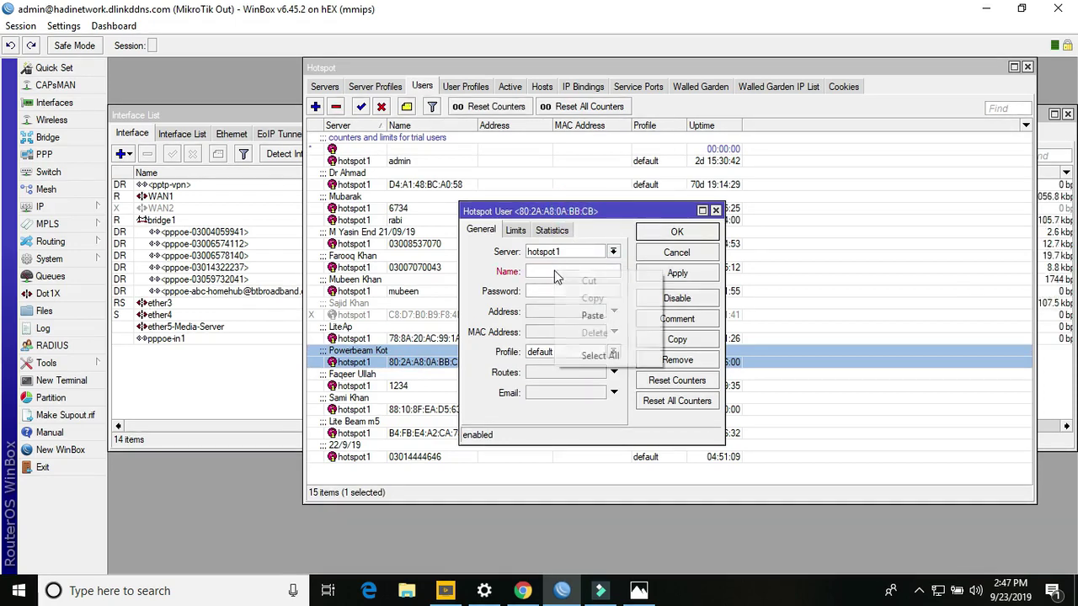
left_click(590, 315)
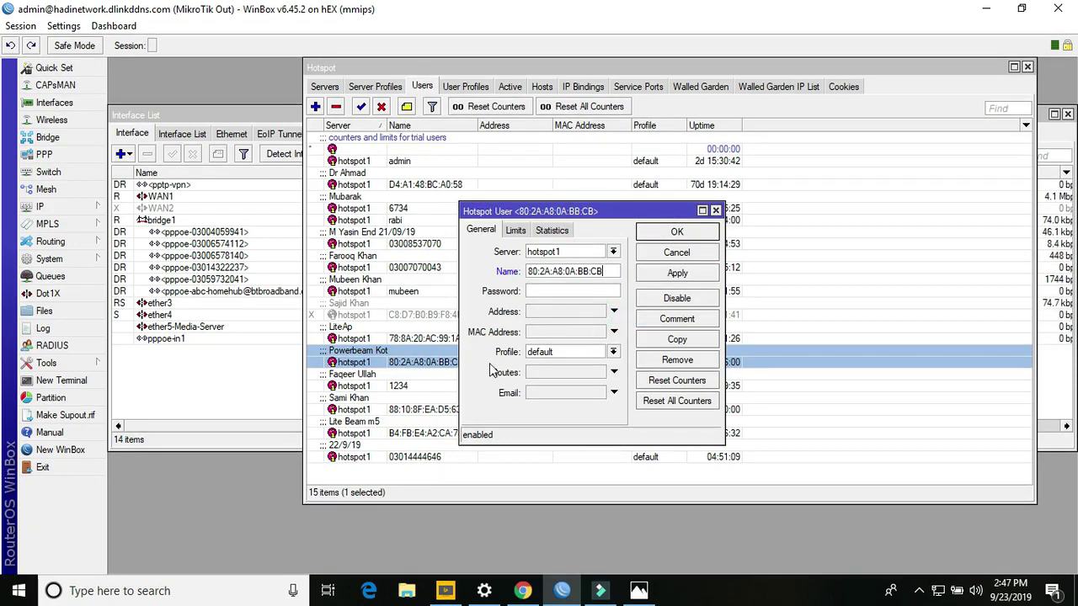
Try the 2Mb profile, revert to default, cancel, and close the Hotspot window
left_click(614, 353)
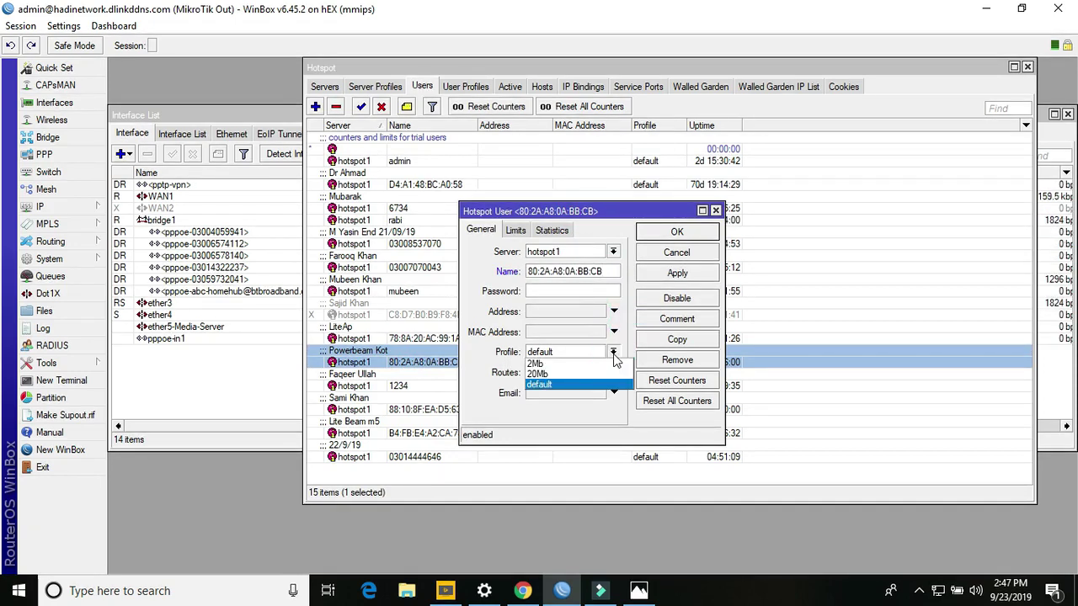
left_click(581, 365)
left_click(612, 353)
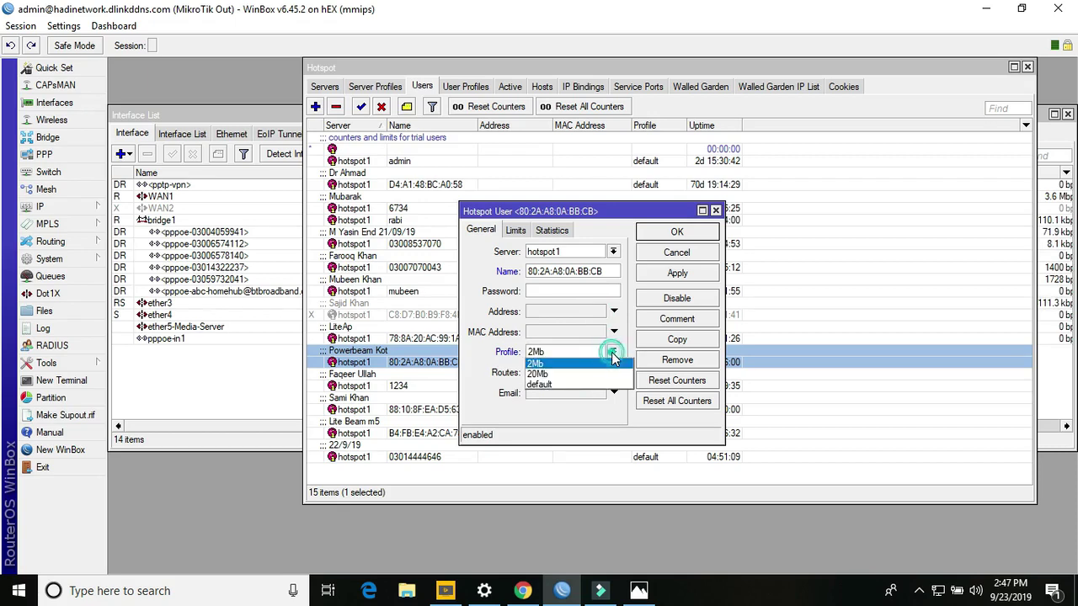
left_click(568, 389)
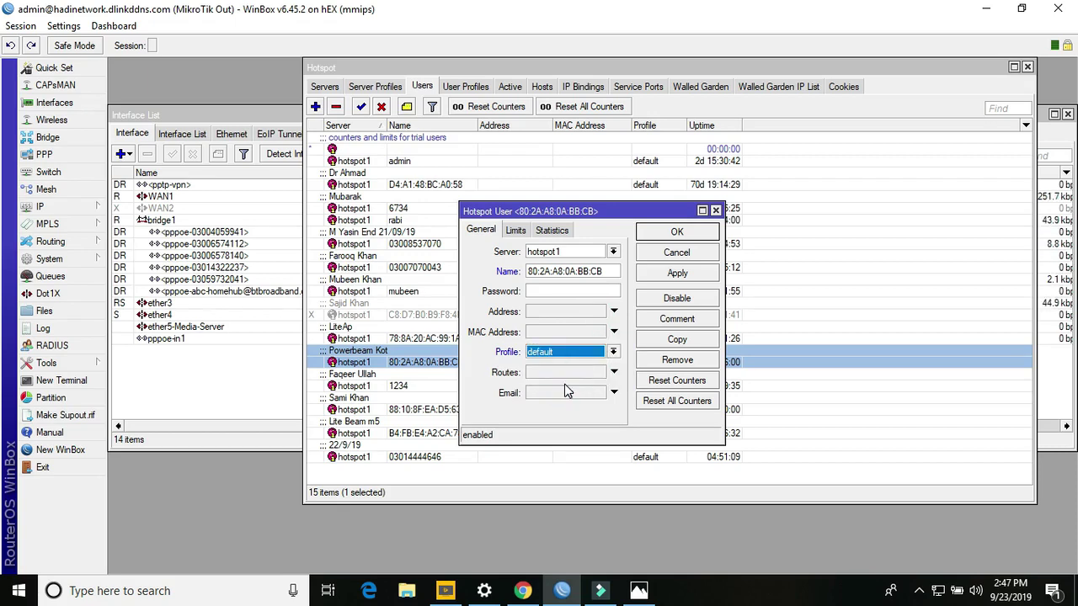
left_click(665, 253)
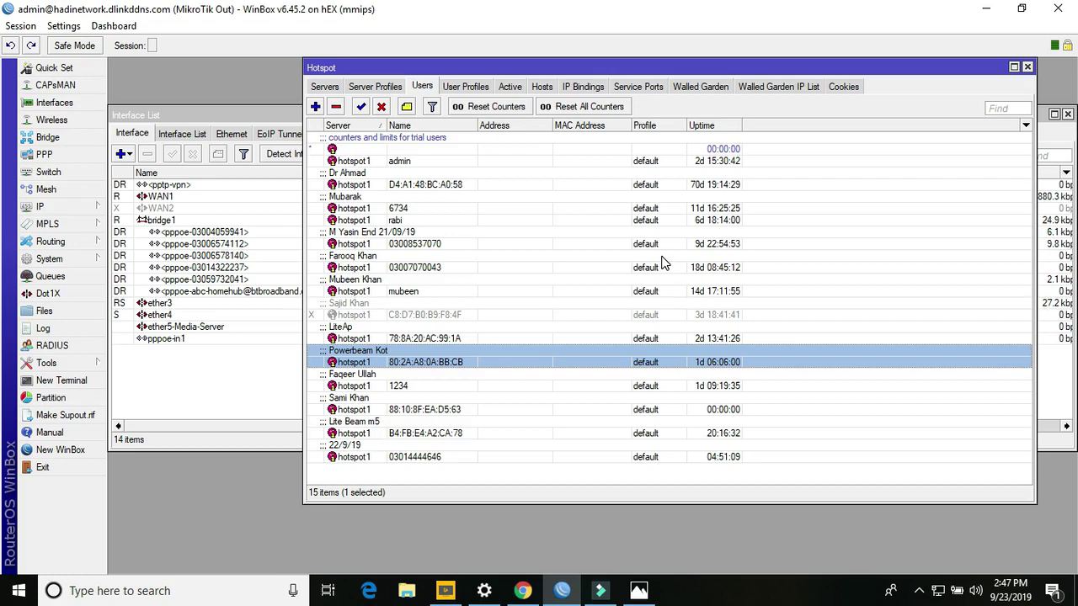
left_click(1027, 67)
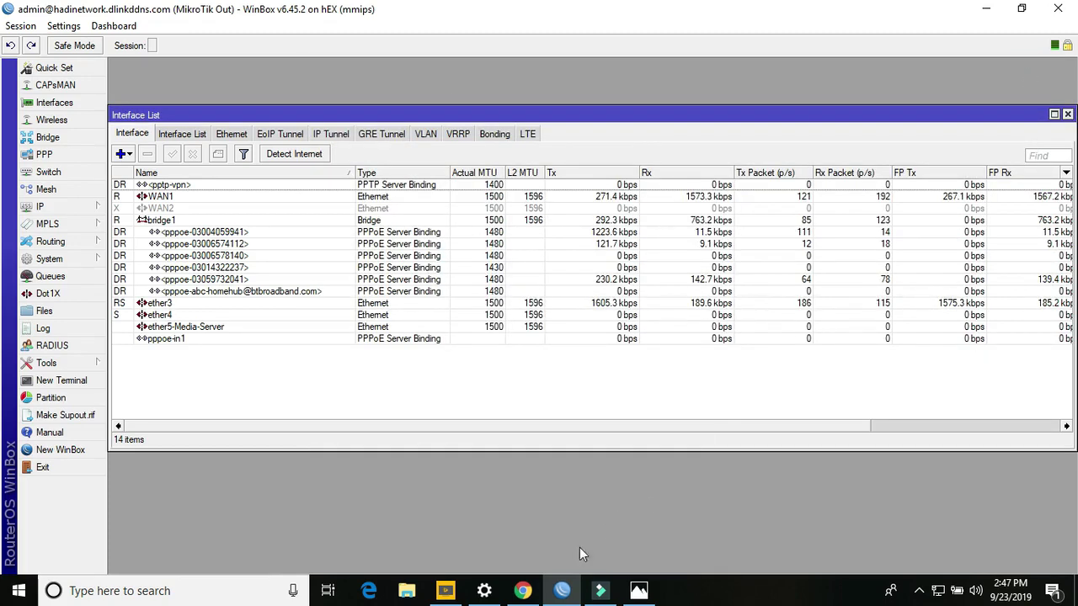
left_click(523, 591)
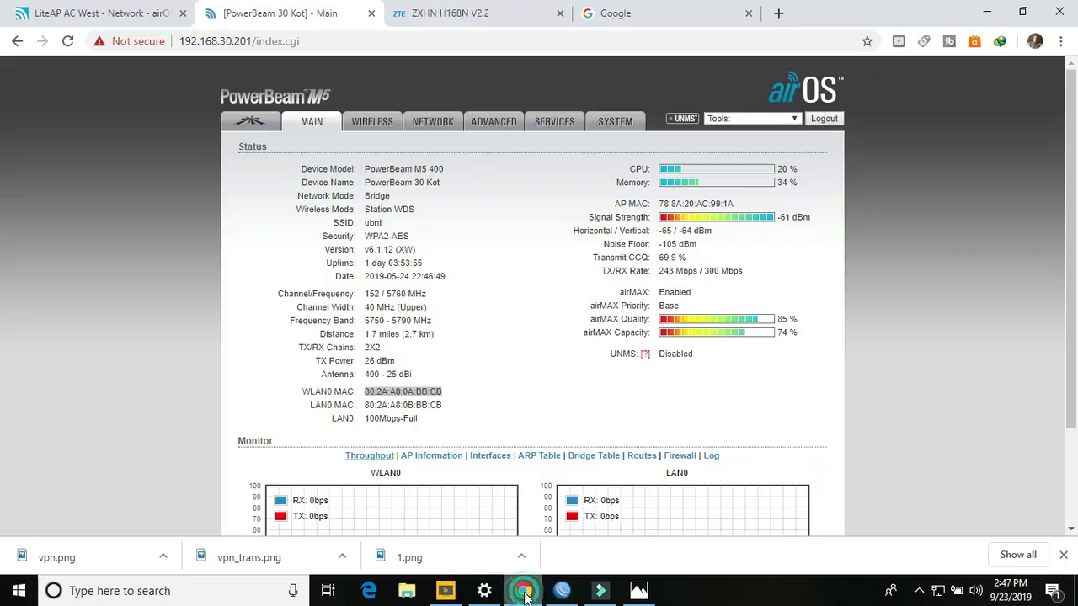
Log in to the ZXHN H168N and view NAT Virtual Servers, noting the PPTP 1723 rule
left_click(513, 17)
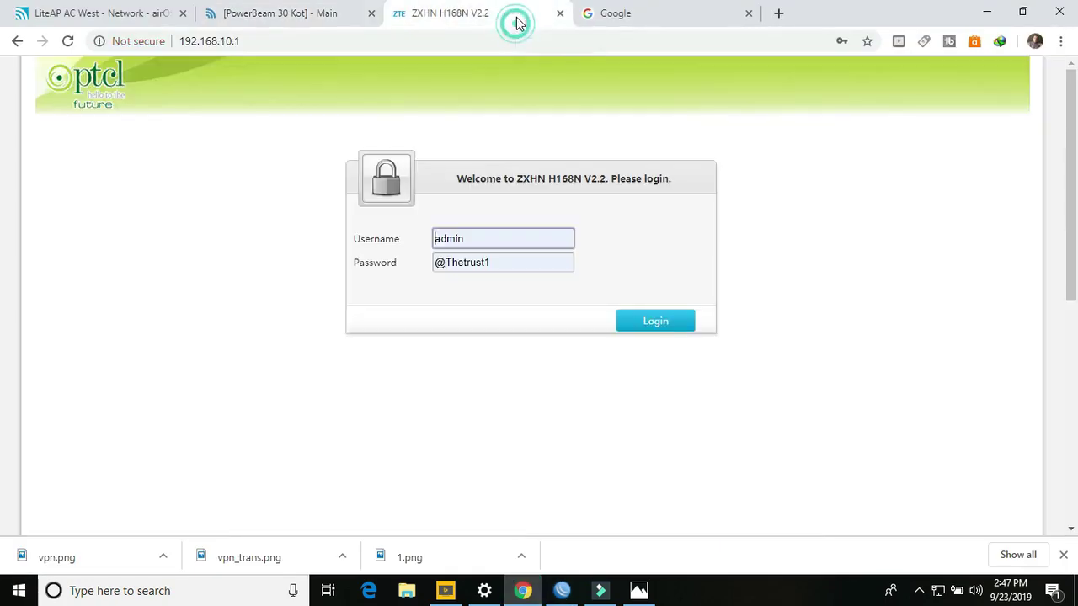
left_click(644, 322)
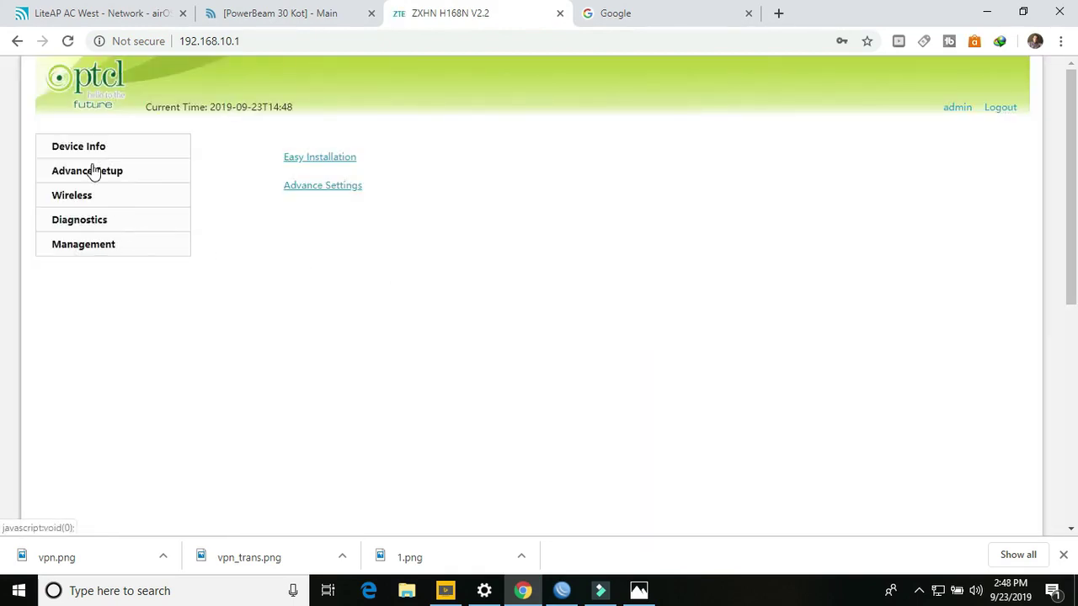
left_click(92, 171)
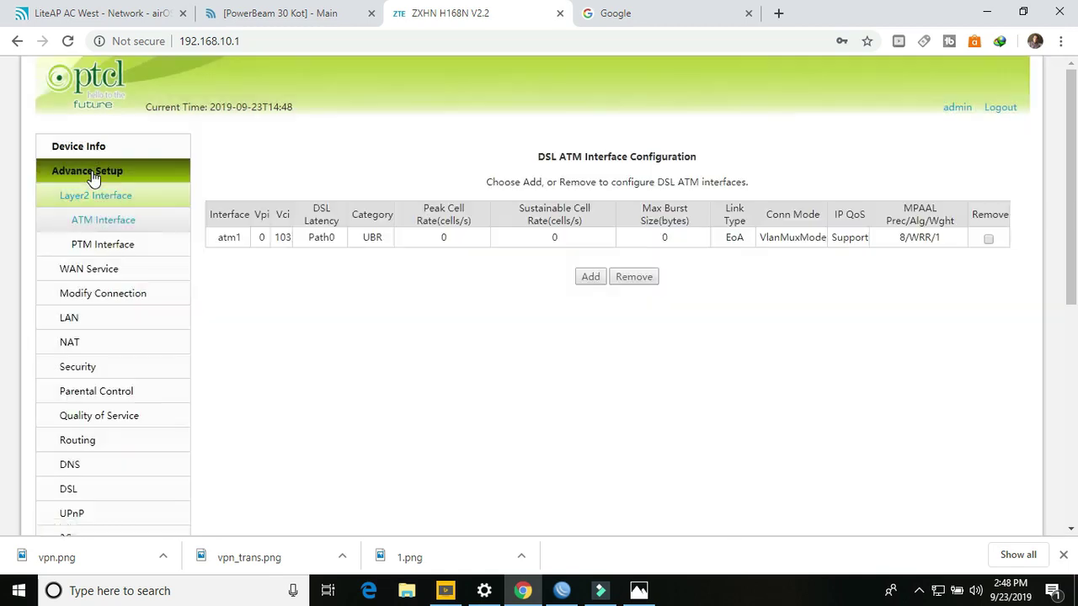
left_click(73, 343)
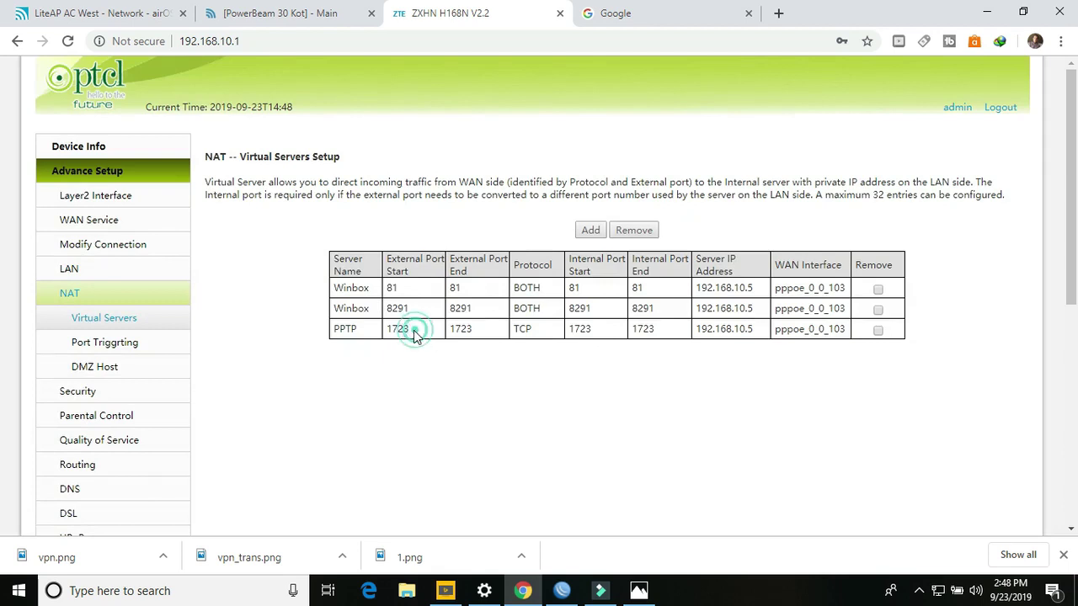
left_click_drag(411, 332, 392, 334)
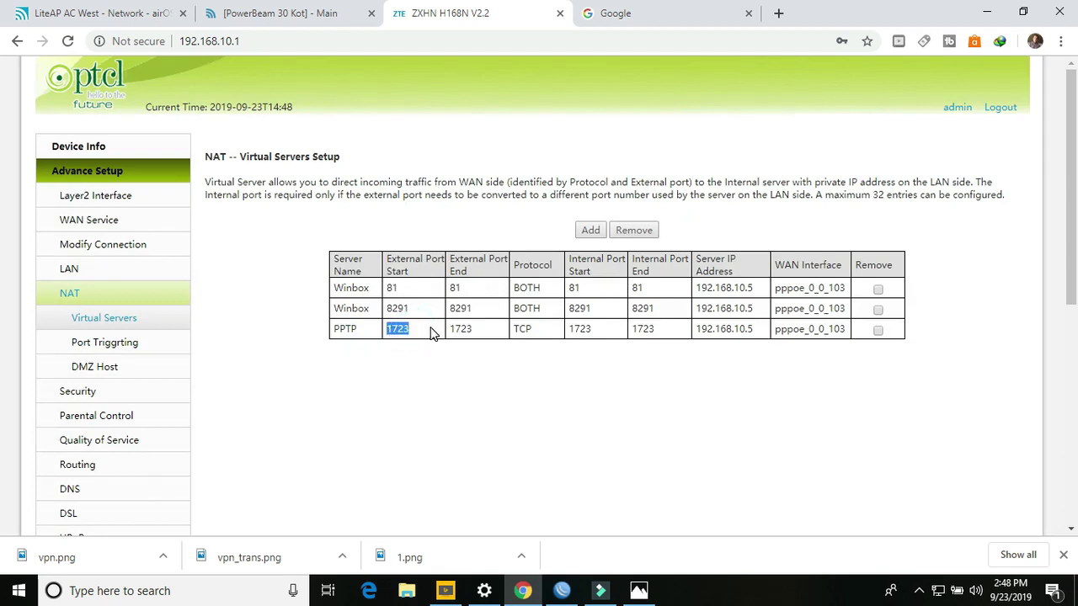
left_click(427, 332)
left_click_drag(360, 334, 340, 330)
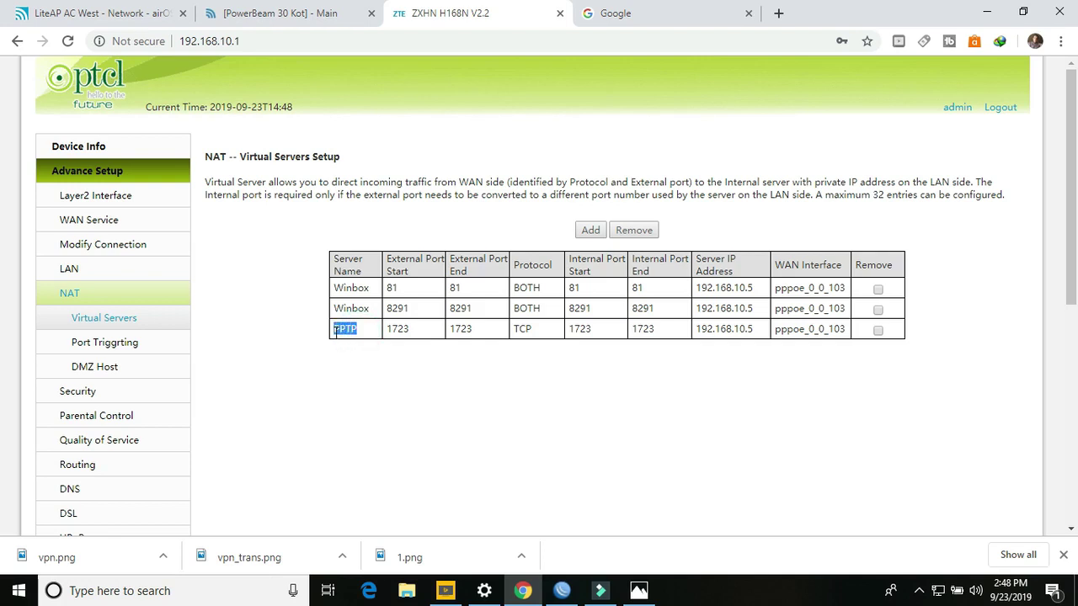
Add a virtual server on pppoe_0_0_103/ppp1 using the predefined PPTP service
left_click(589, 231)
left_click(434, 263)
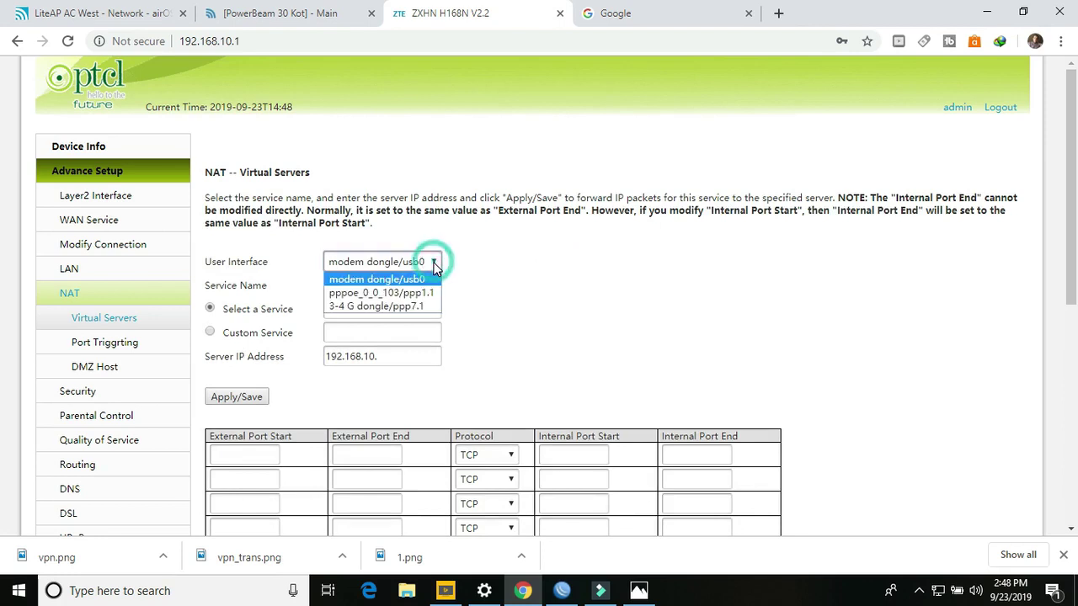
left_click(411, 292)
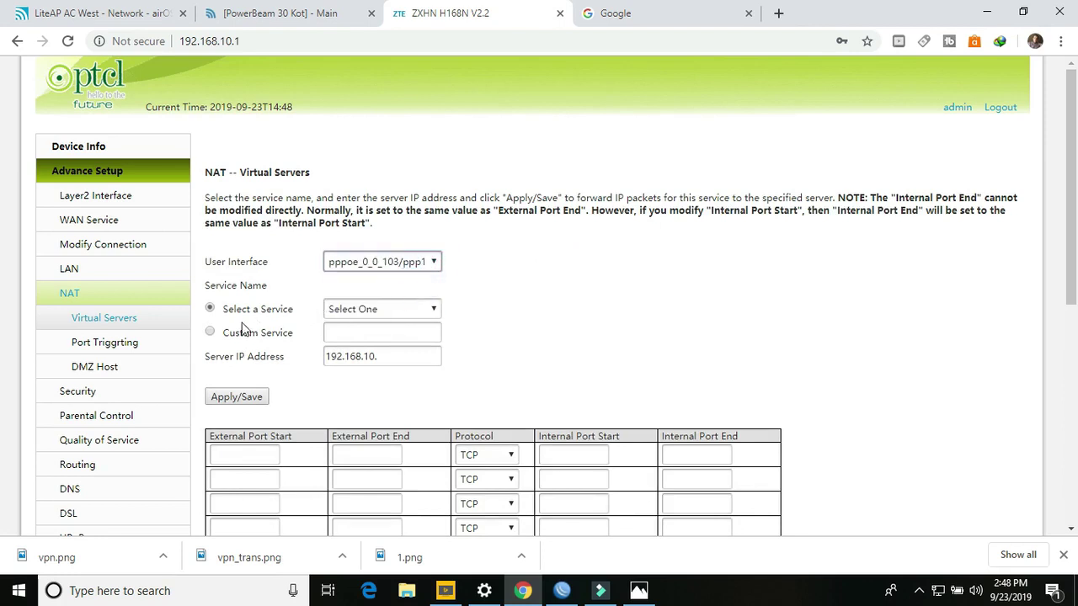
left_click(436, 312)
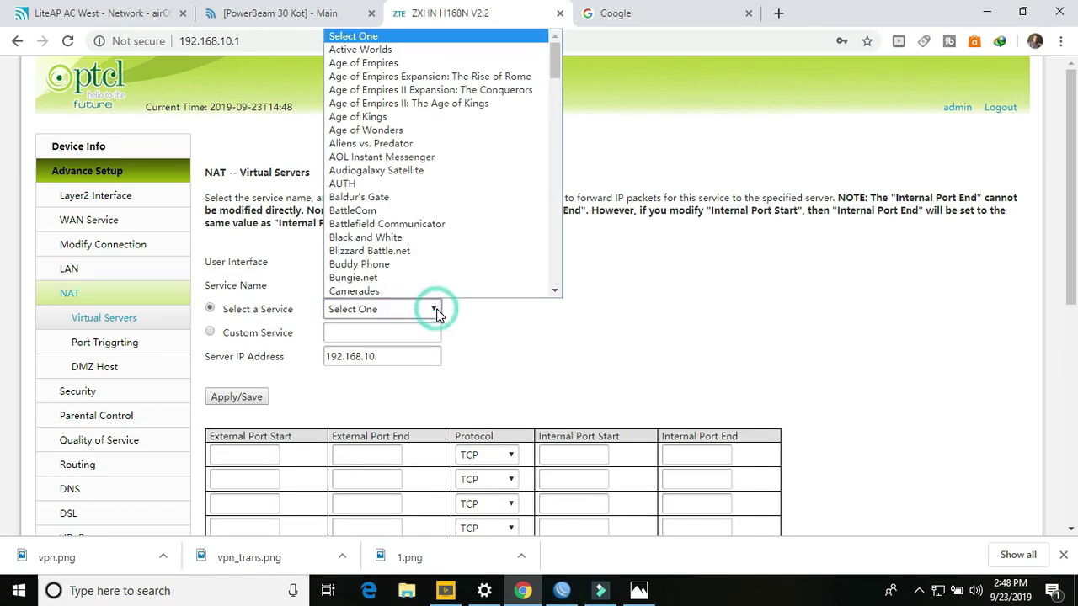
left_click_drag(555, 75, 559, 229)
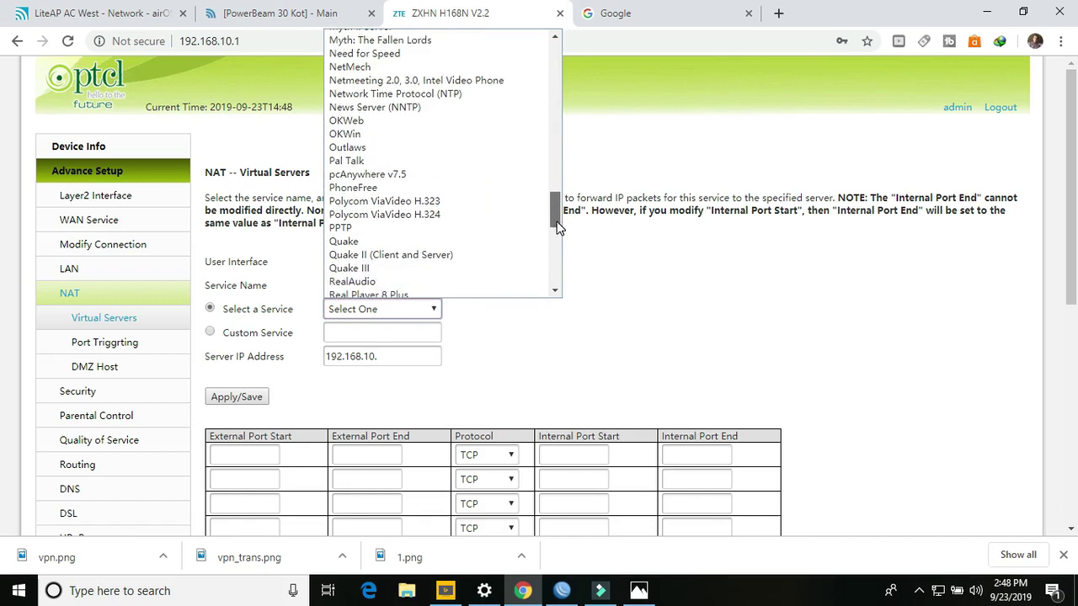
left_click(410, 237)
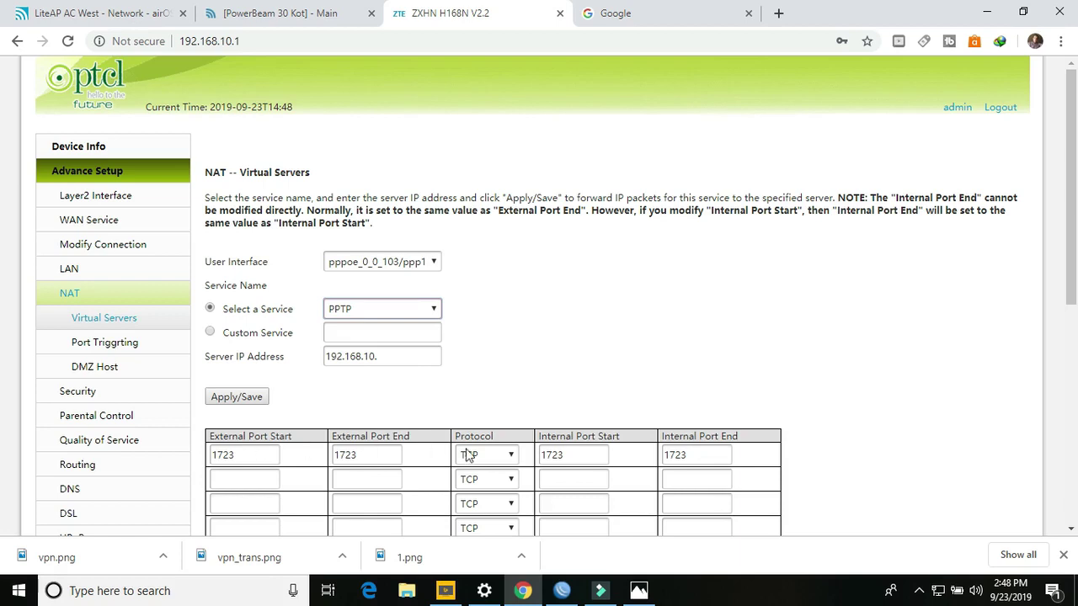
Set the port row's protocol to TCP/UDP and begin editing the Server IP address
left_click(507, 455)
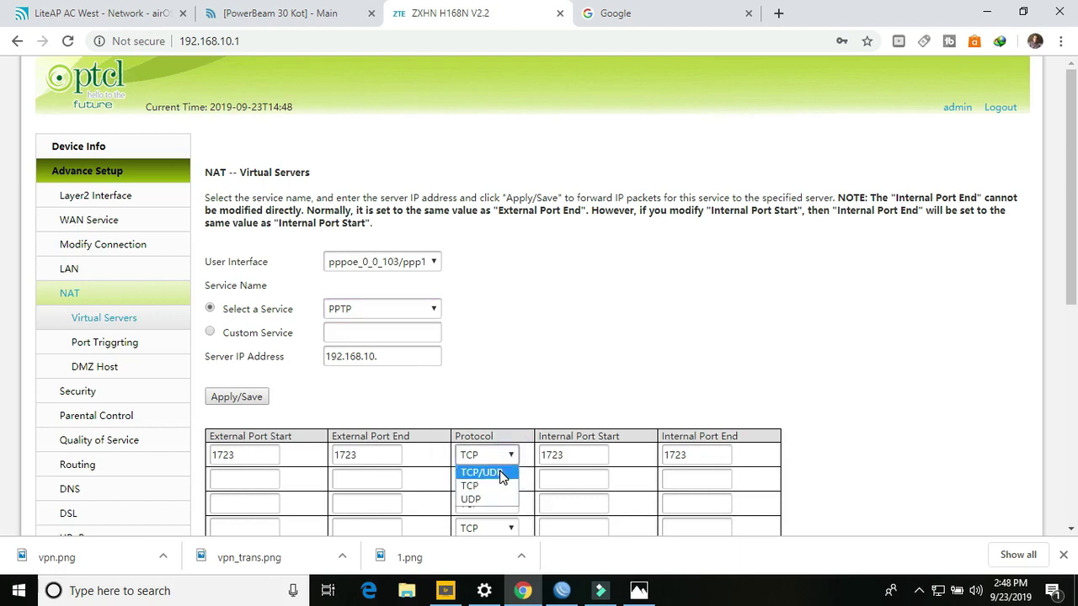
left_click(501, 474)
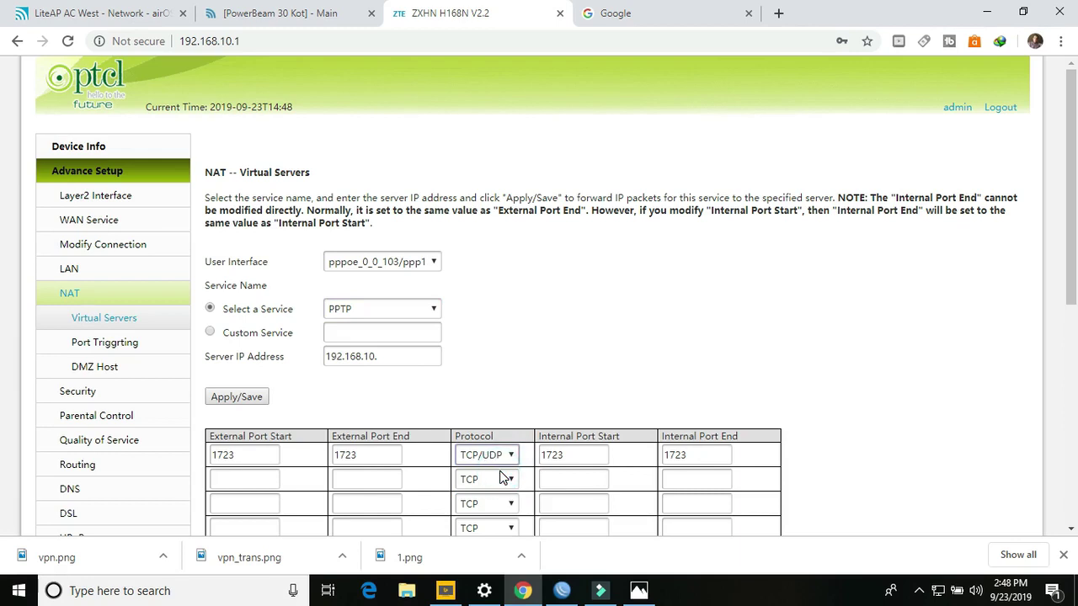
left_click(409, 357)
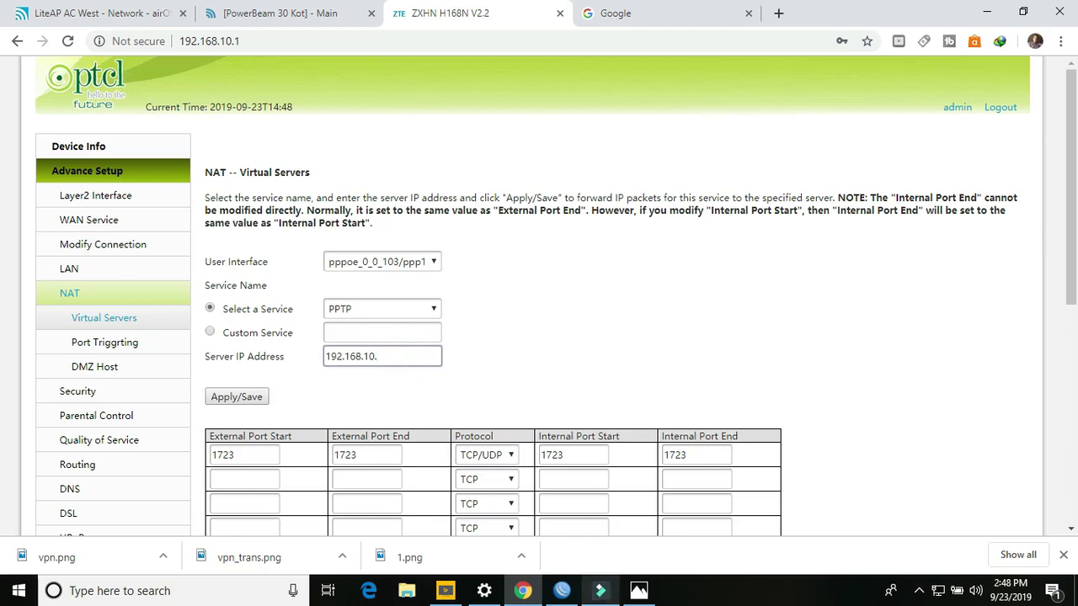
left_click(562, 590)
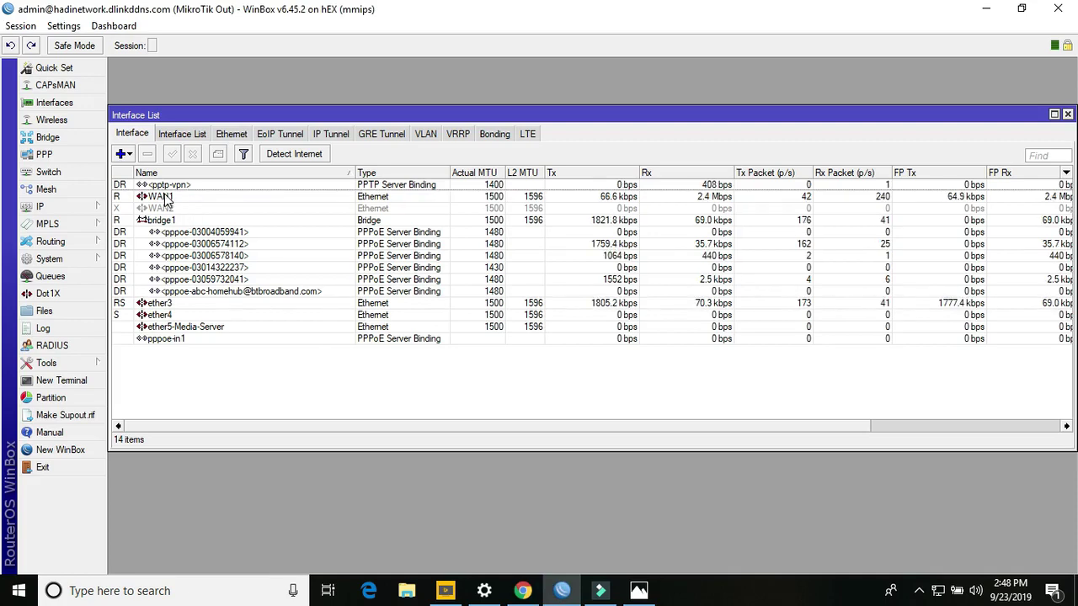
Look up WAN1's address 192.168.10.5/24 in WinBox's IP Addresses list
left_click(46, 207)
left_click(135, 184)
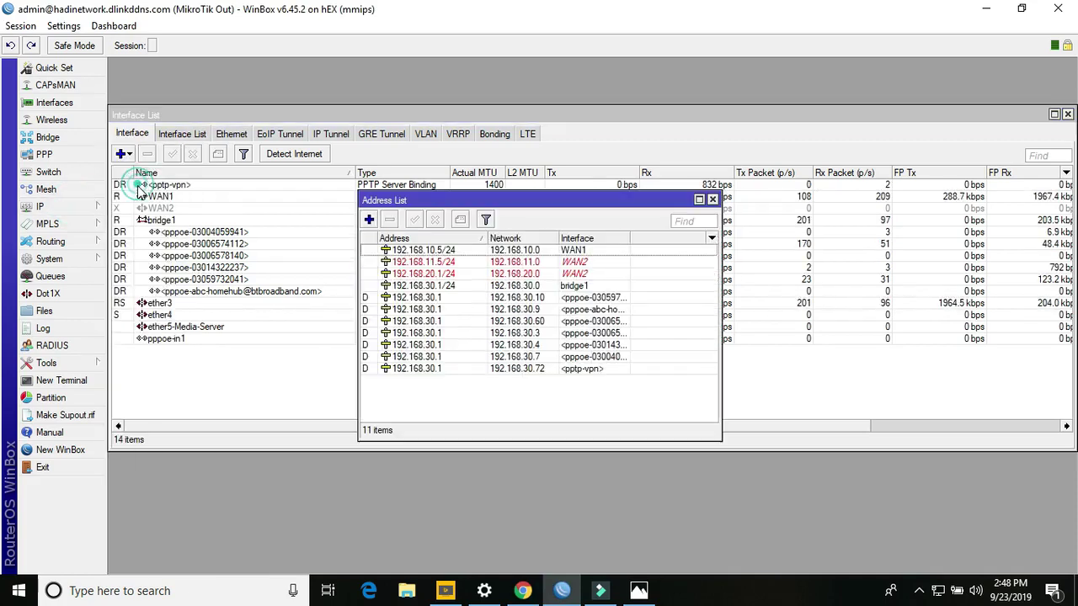
left_click(429, 250)
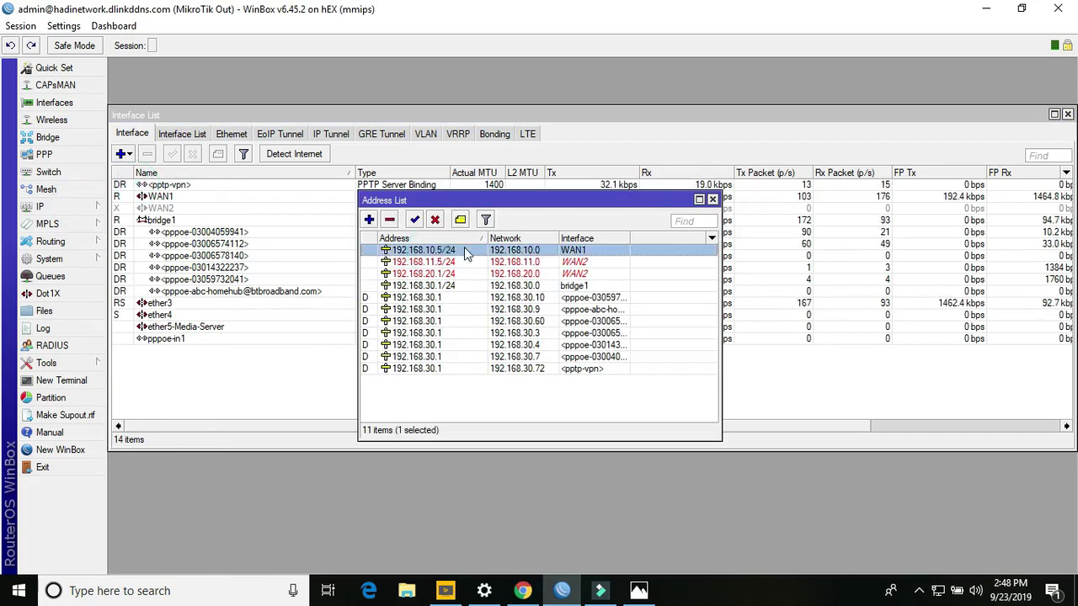
left_click_drag(488, 238, 539, 238)
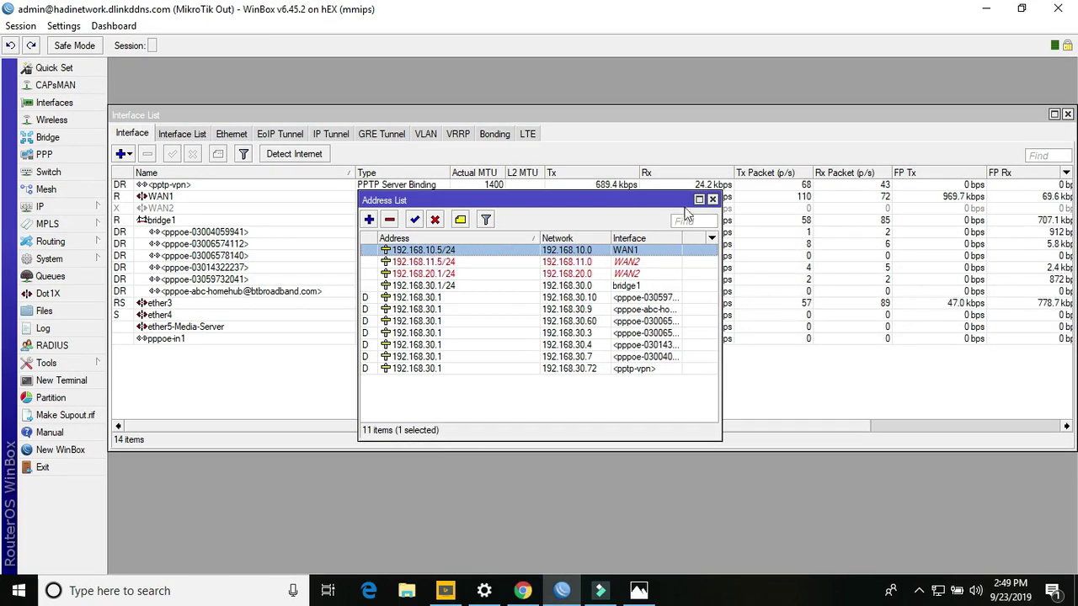
left_click(523, 590)
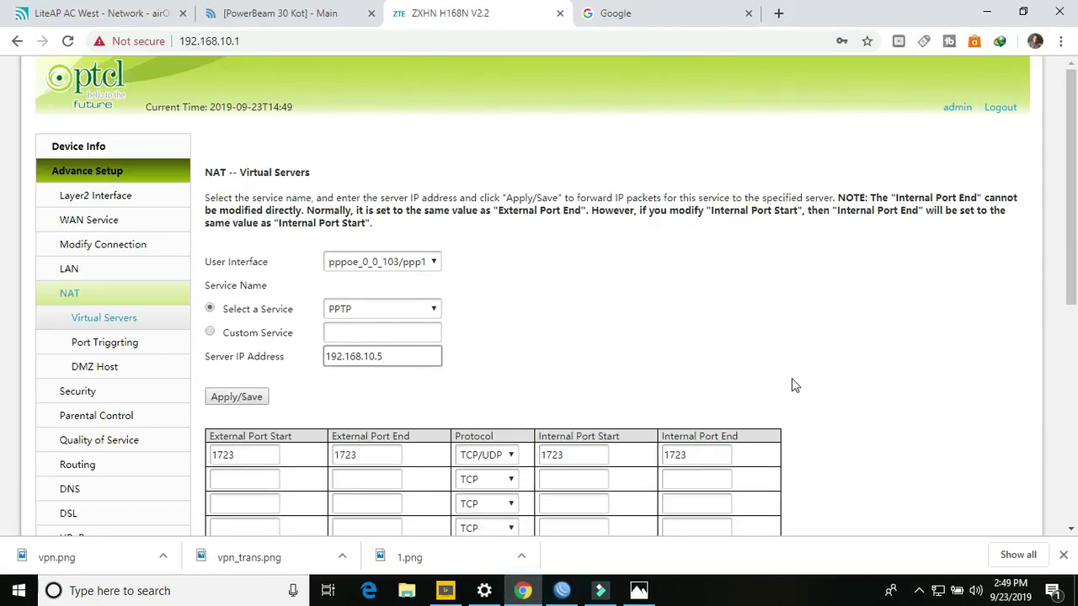
Review the Virtual Servers list, confirming PPTP port 1723 forwards to 192.168.10.5
left_click_drag(1069, 274, 1076, 371)
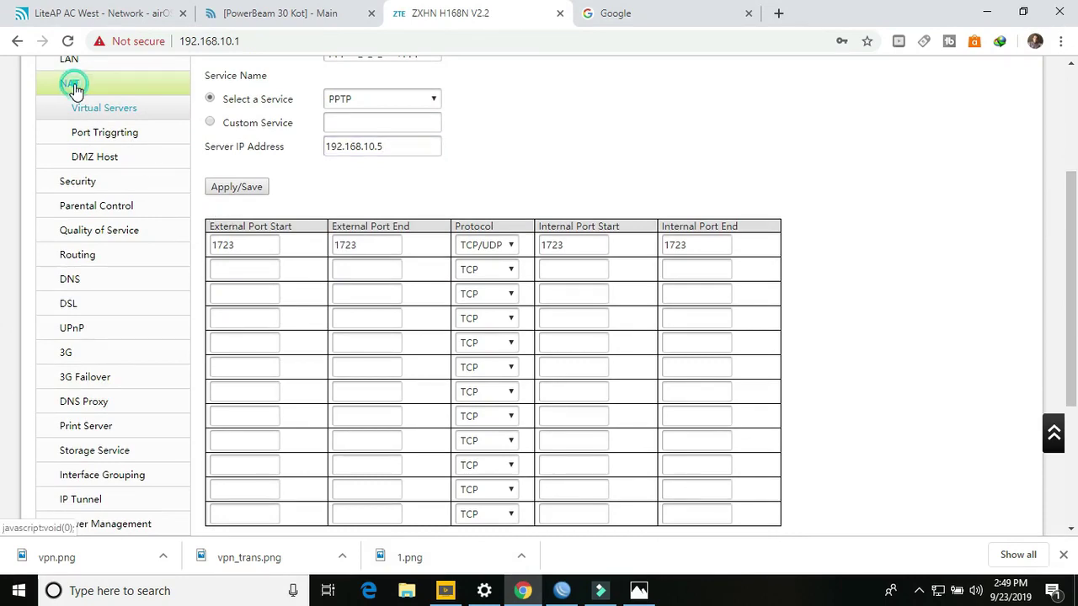
left_click(74, 83)
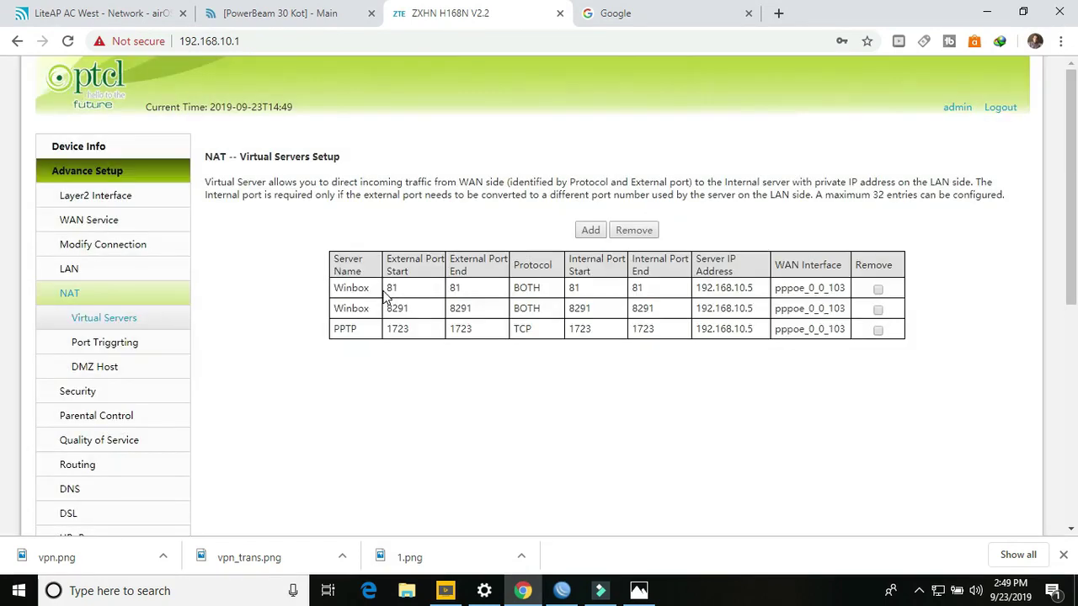
double_click(421, 331)
left_click(425, 333)
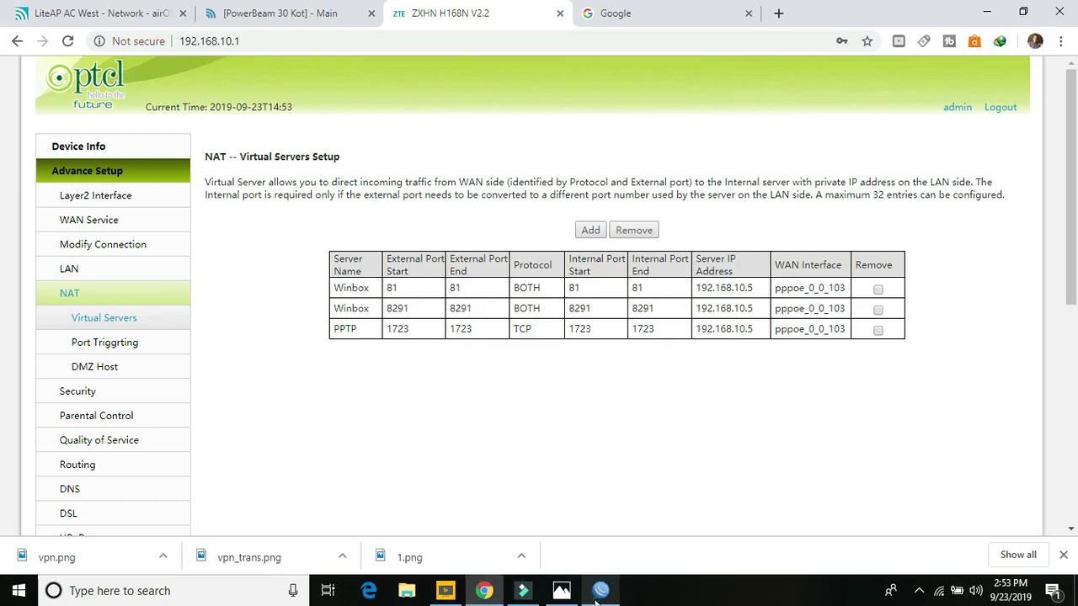
left_click(598, 593)
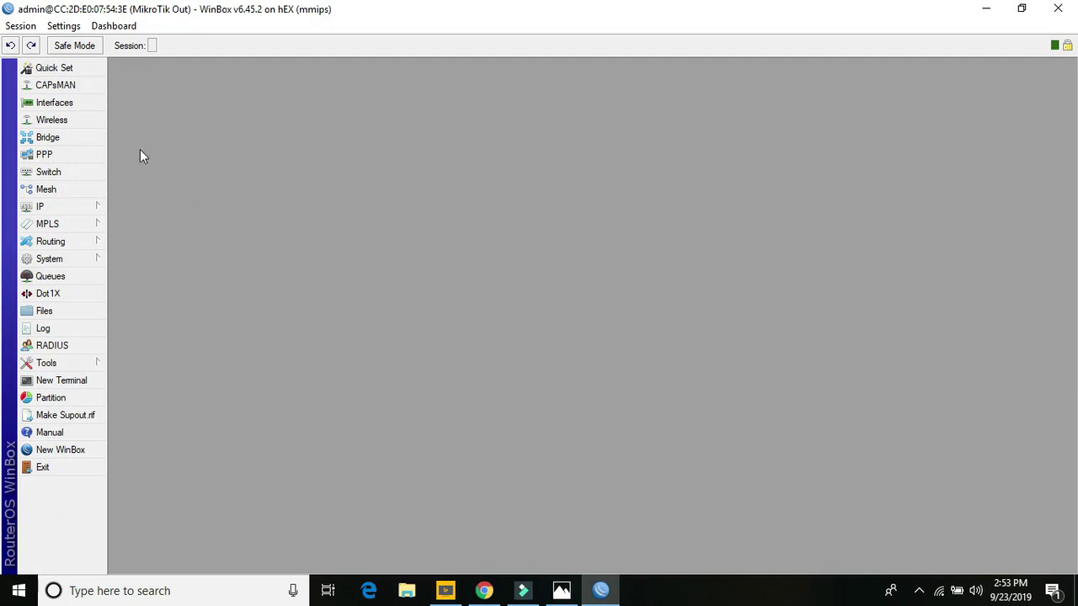
Enable VPN Access in the router's Quick Set
left_click(77, 67)
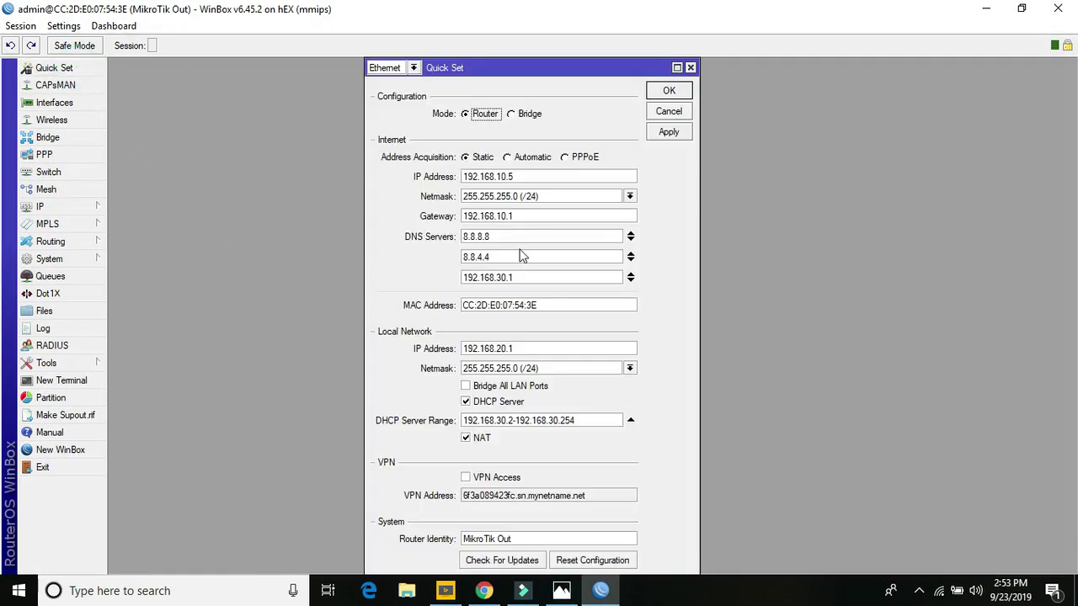
left_click(466, 478)
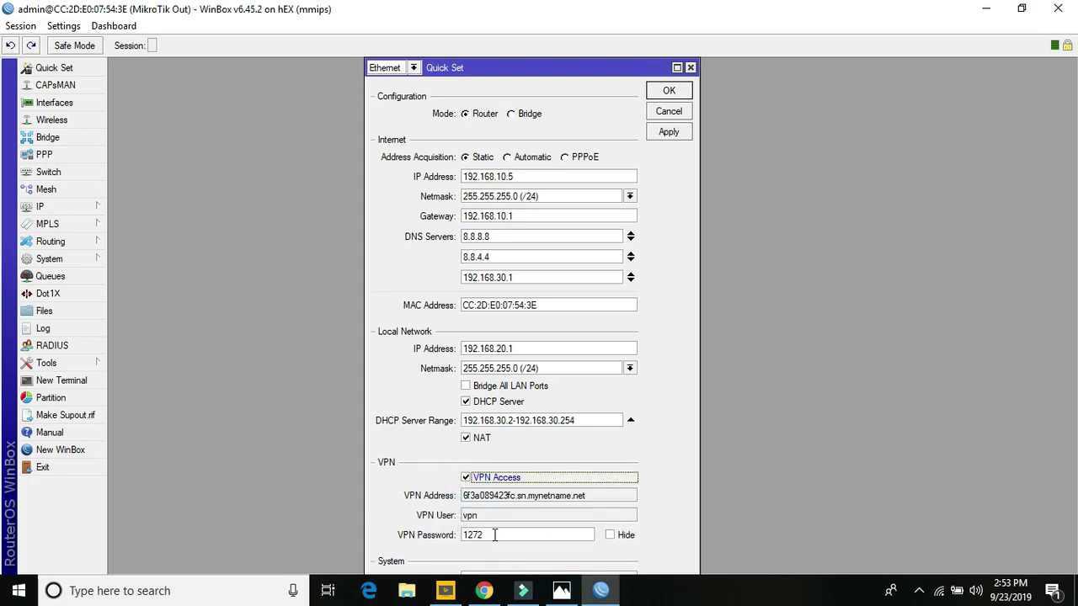
left_click_drag(494, 534, 472, 535)
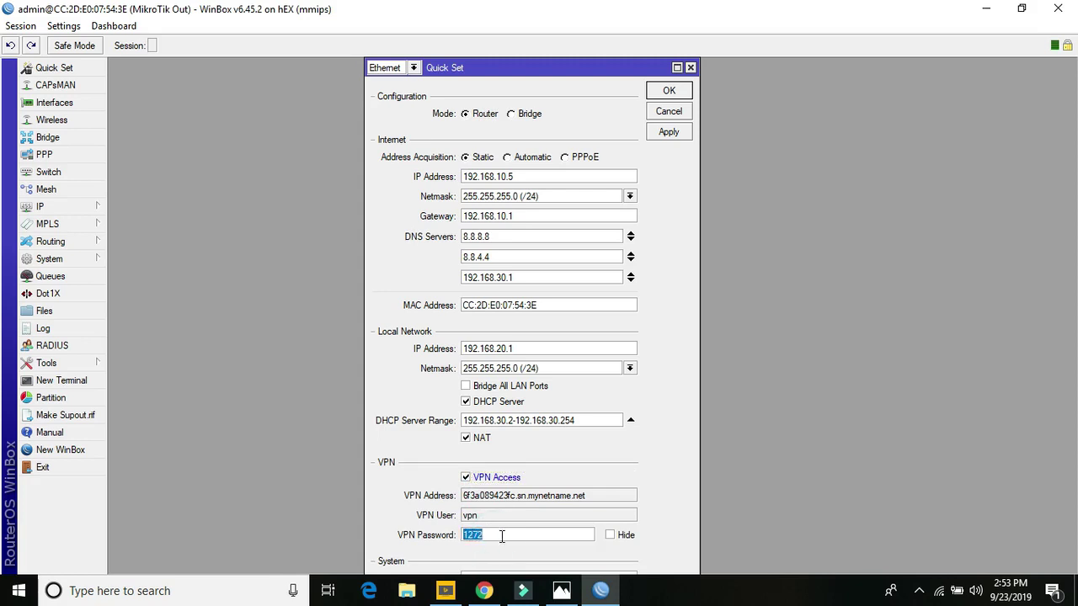
left_click(501, 536)
Copy the router's mynetname.net VPN address and apply the Quick Set settings
left_click_drag(587, 497, 462, 500)
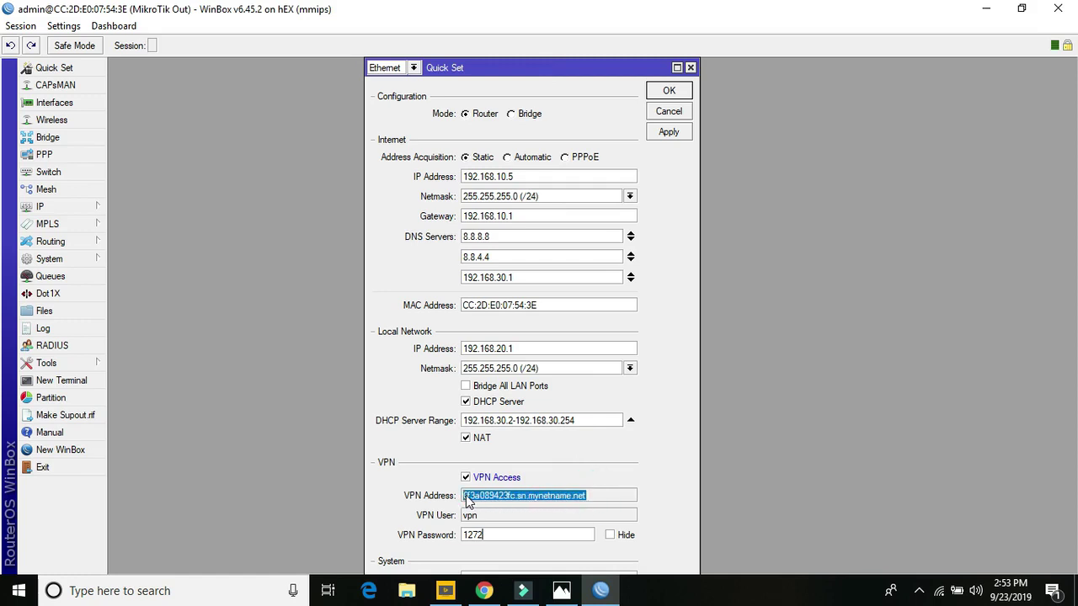
right_click(468, 503)
left_click(505, 506)
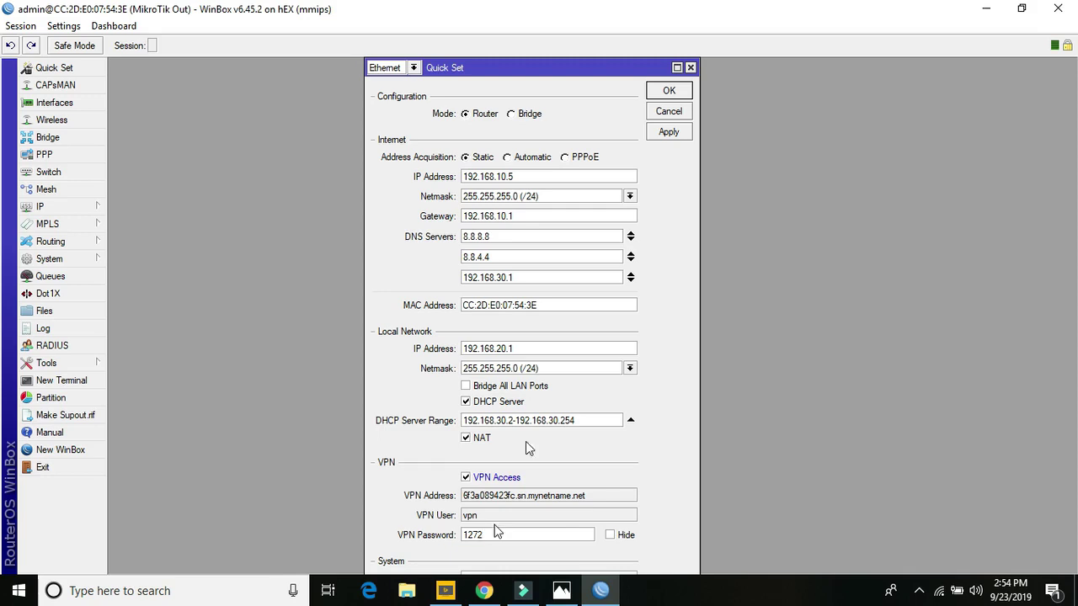
left_click(667, 133)
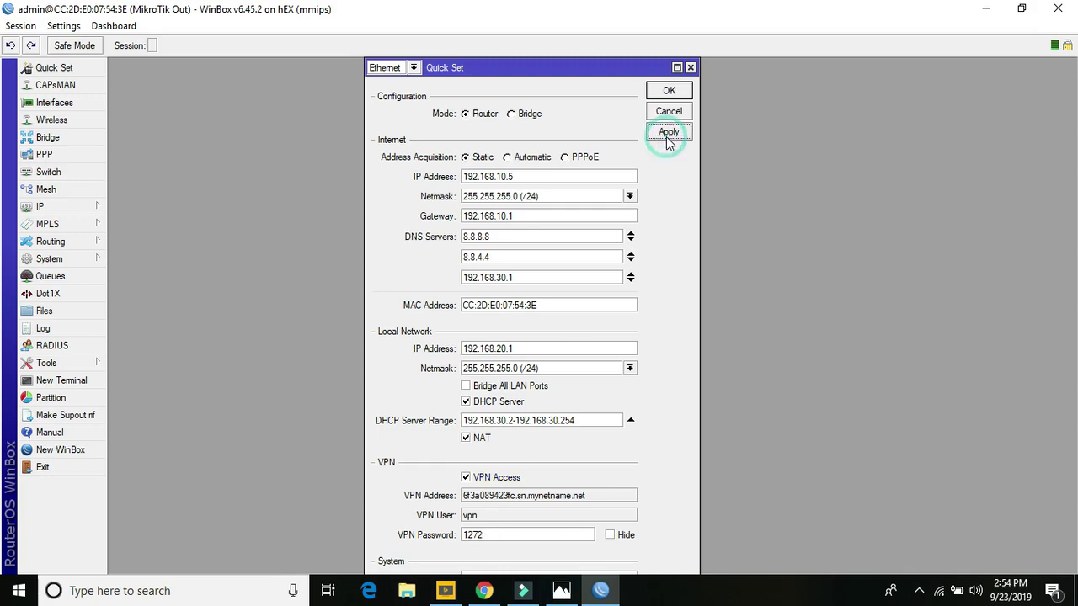
left_click(669, 91)
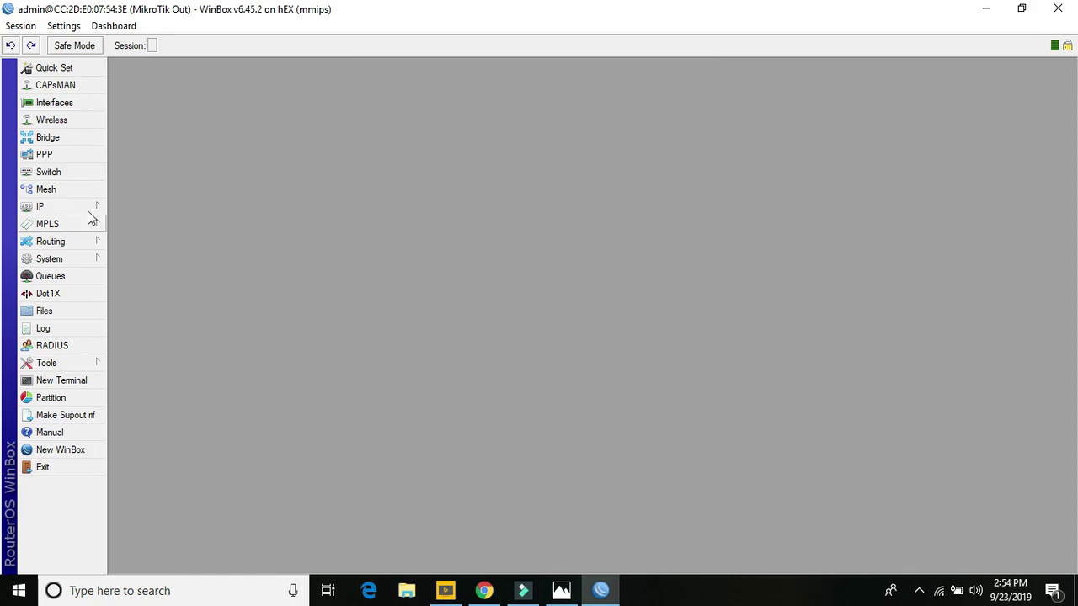
left_click(66, 158)
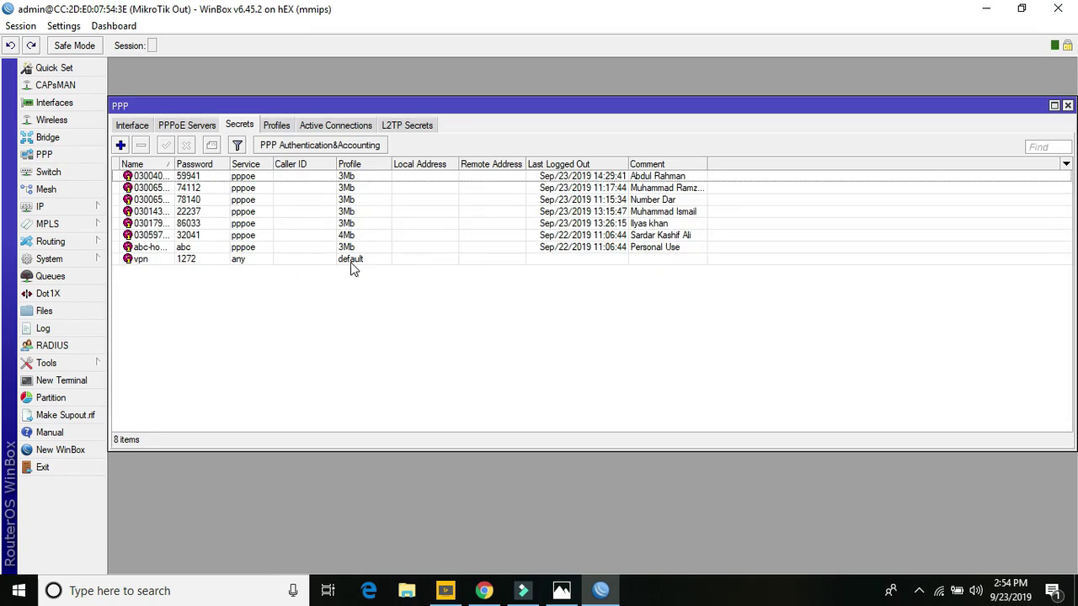
left_click(1067, 106)
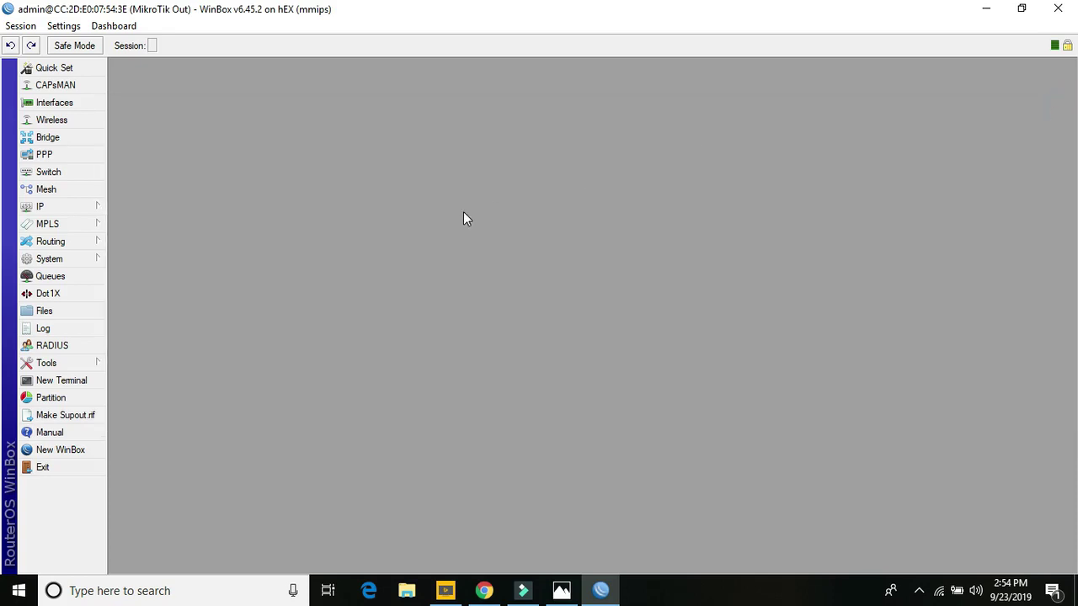
Inspect the 192.168.89.0/24 masquerade NAT rule, then start a TeamViewer connection to the remote PC
left_click(74, 212)
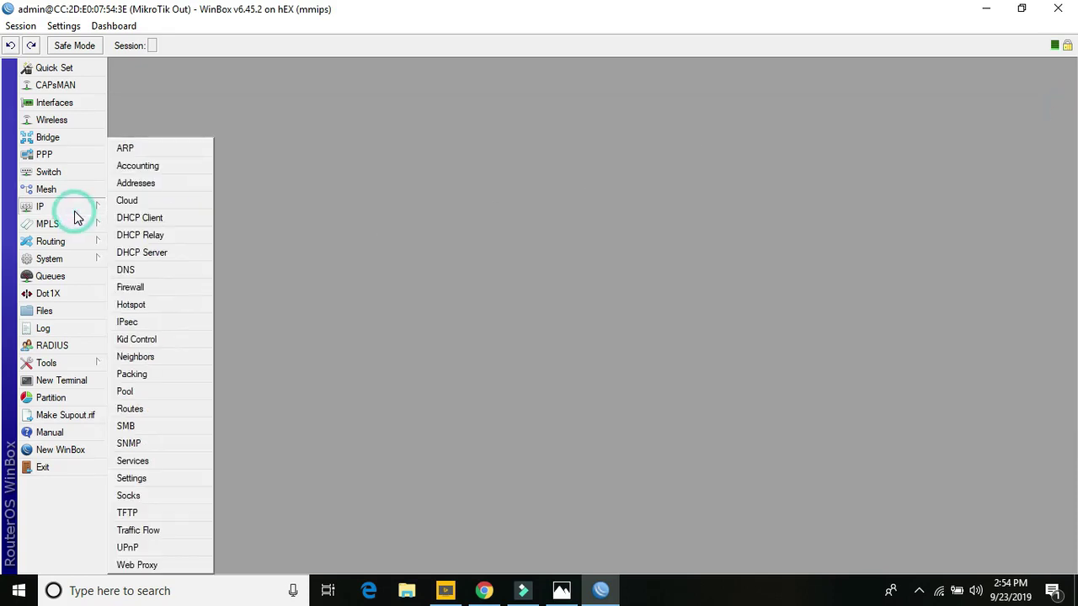
left_click(166, 287)
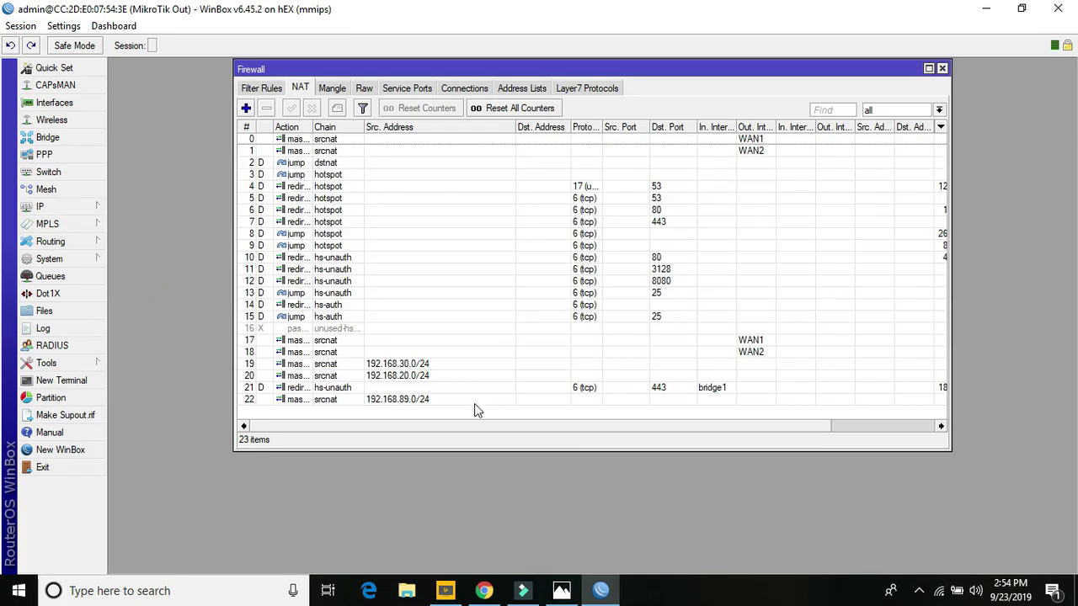
left_click(409, 400)
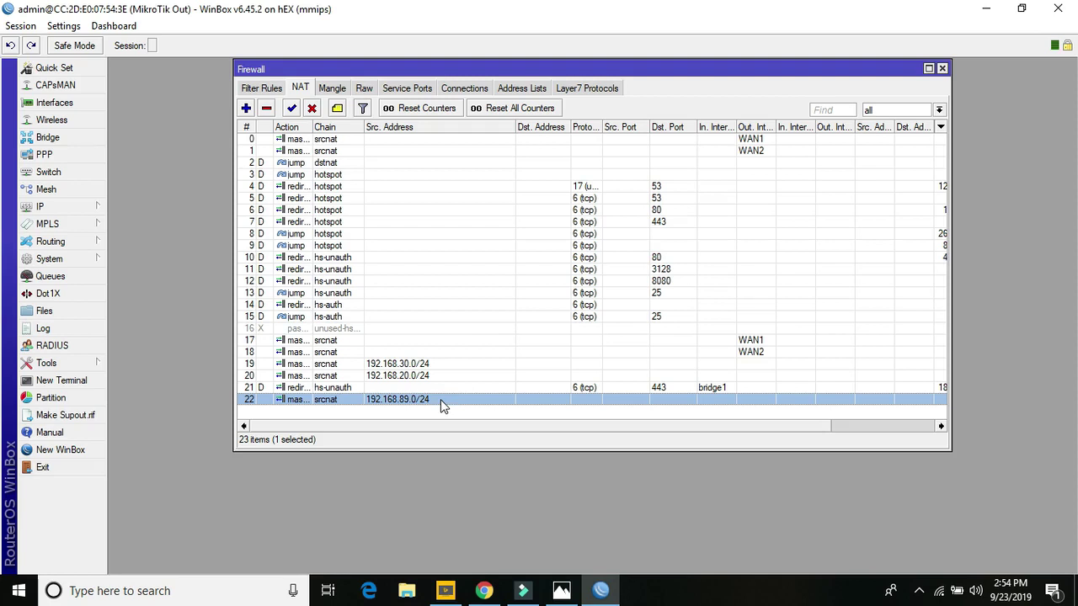
left_click(942, 69)
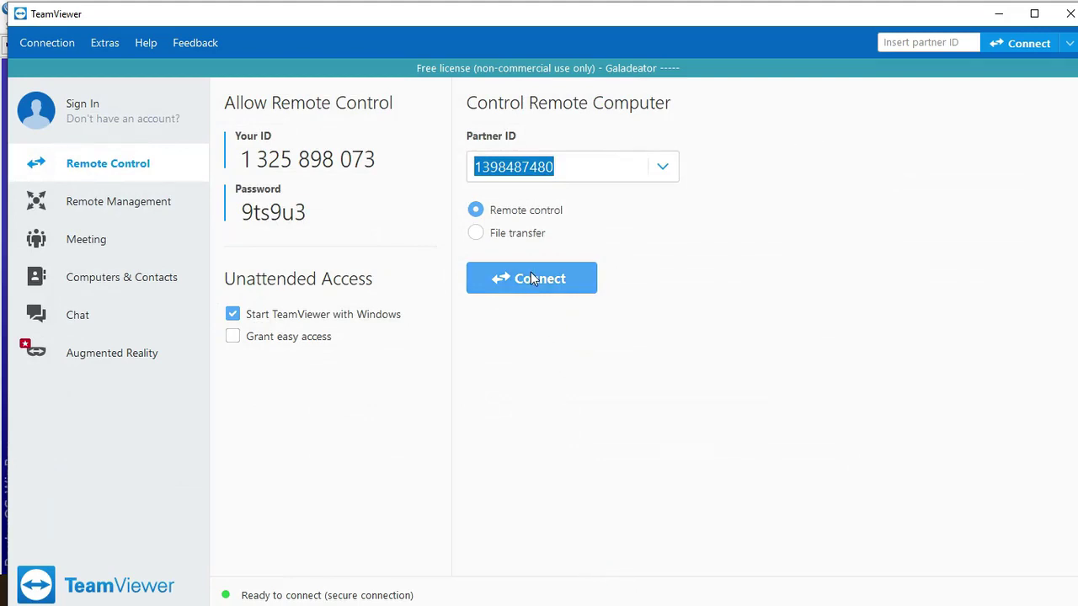
left_click(531, 279)
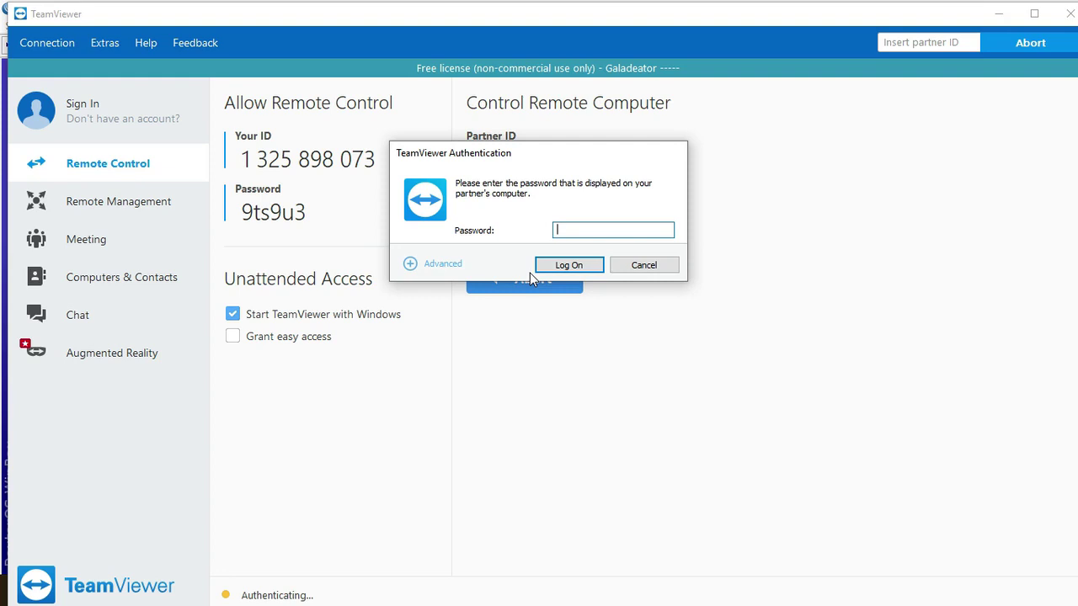
Enter the partner computer's password and log on to its remote desktop
left_click(584, 272)
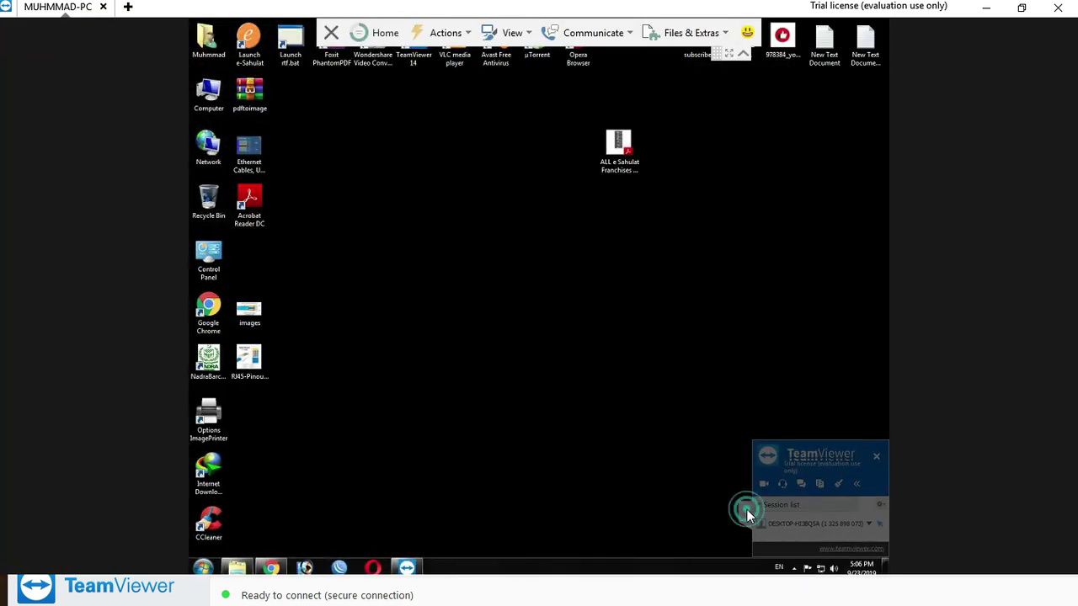
Open the remote PC's Network and Sharing Center from the network tray icon
left_click(747, 510)
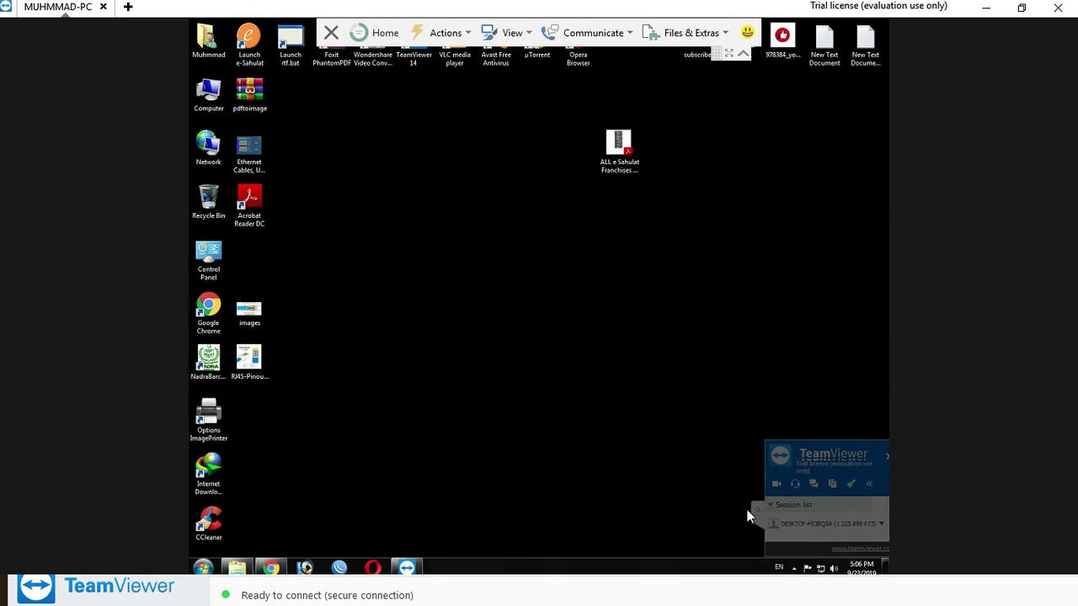
right_click(821, 570)
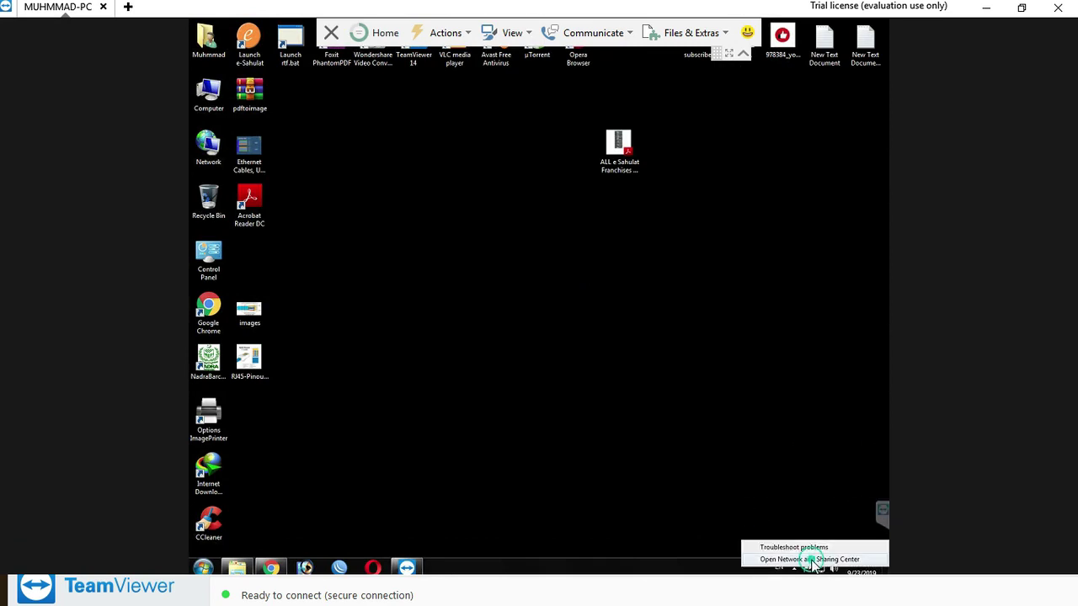
left_click(808, 559)
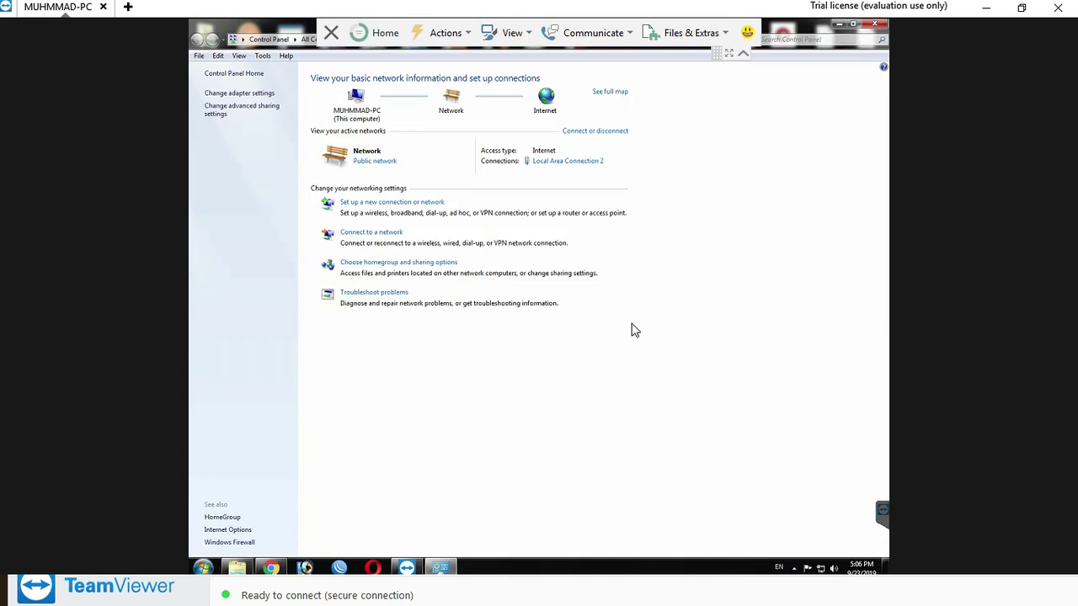
Start a Connect to a Workplace VPN wizard, cancel it, and minimize TeamViewer
left_click(414, 207)
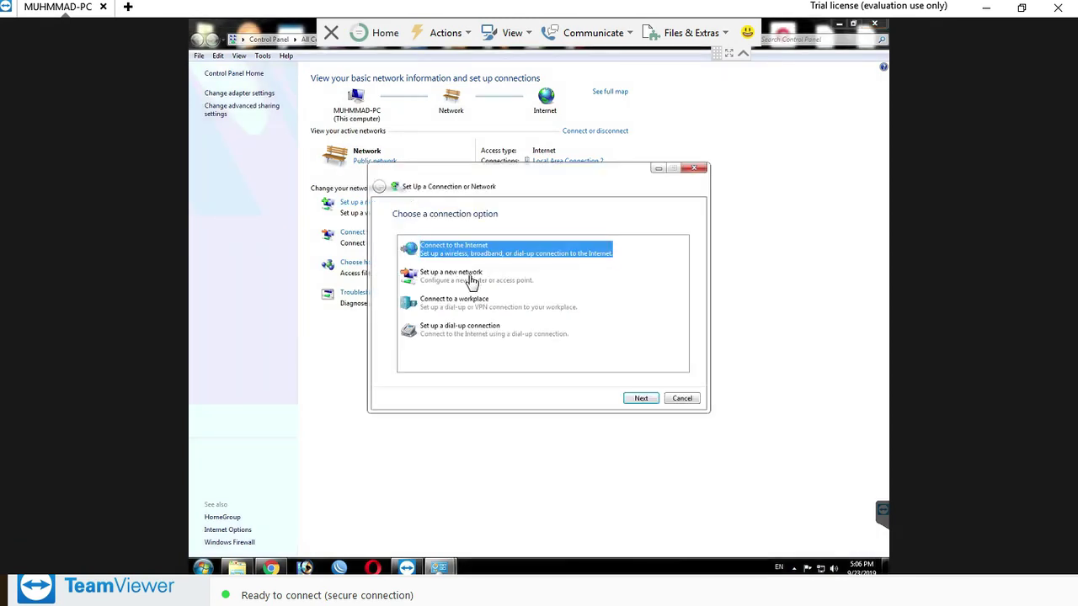
left_click(472, 304)
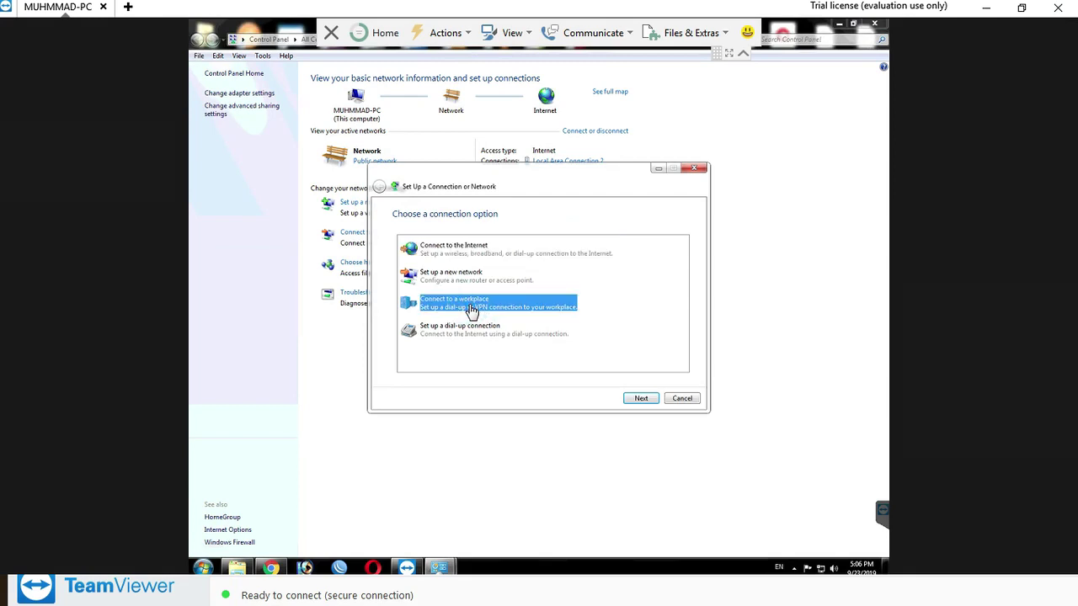
left_click(638, 400)
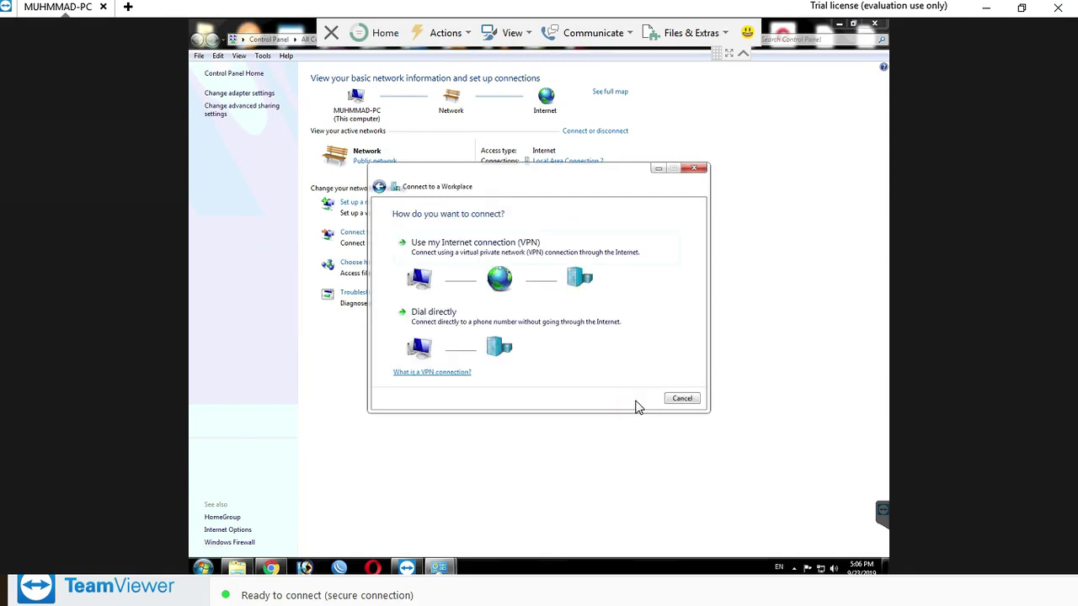
left_click(520, 245)
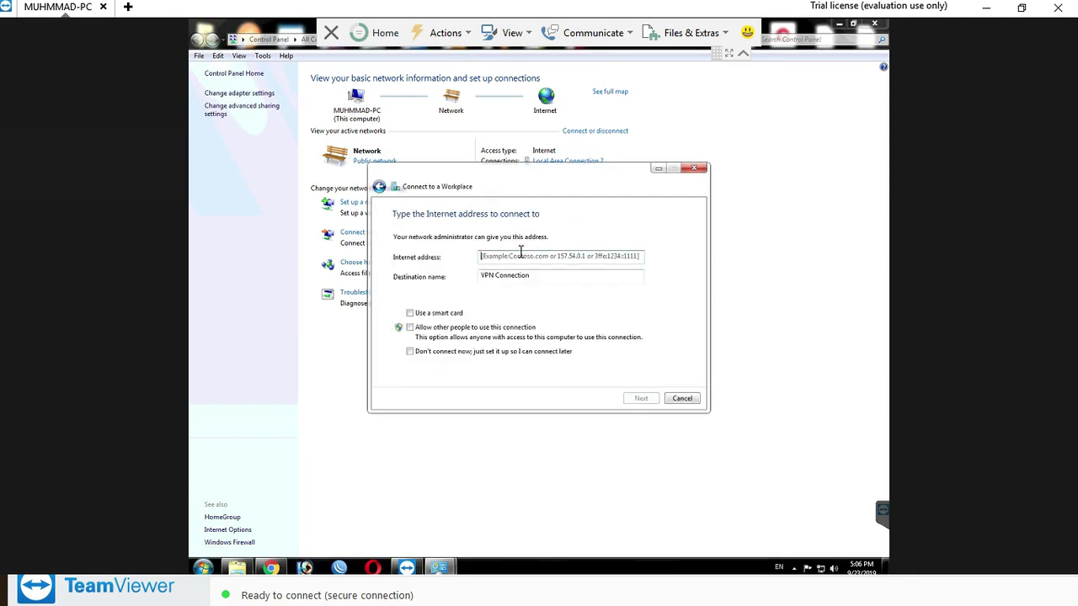
left_click(516, 256)
right_click(515, 258)
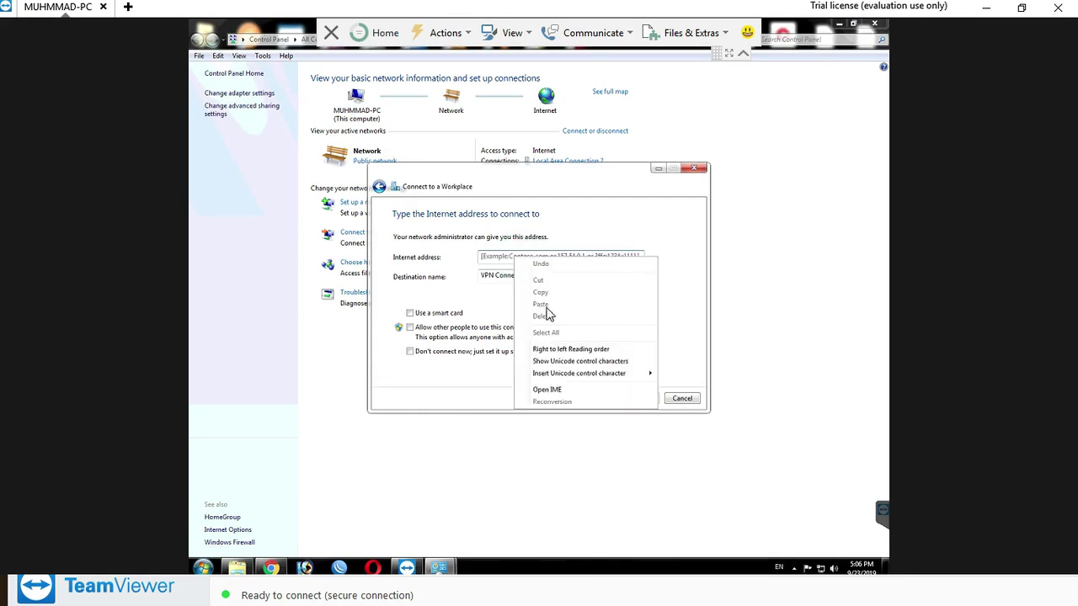
left_click(507, 520)
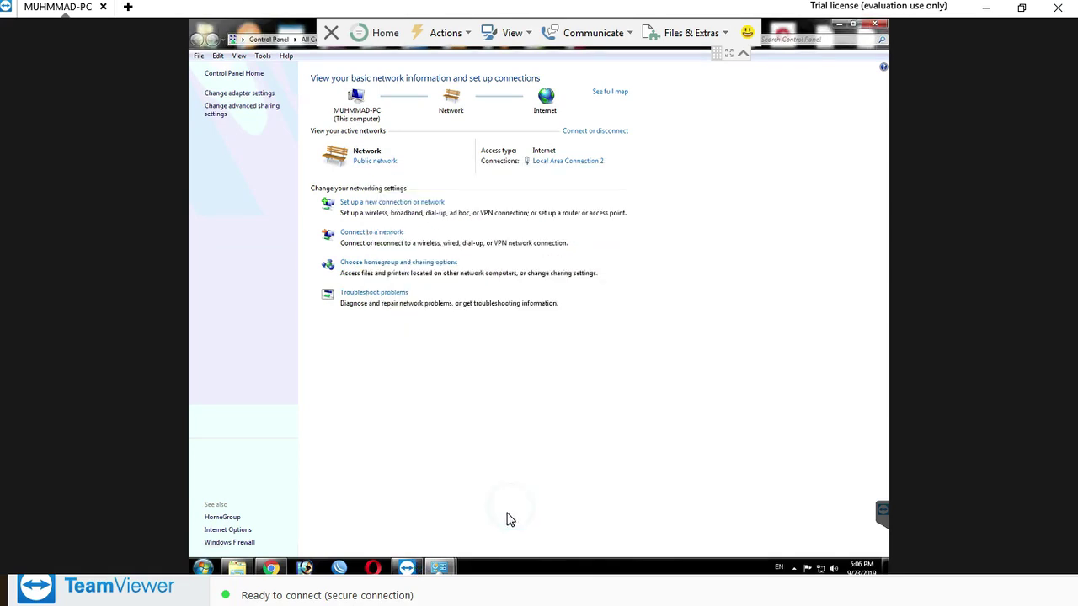
left_click(986, 10)
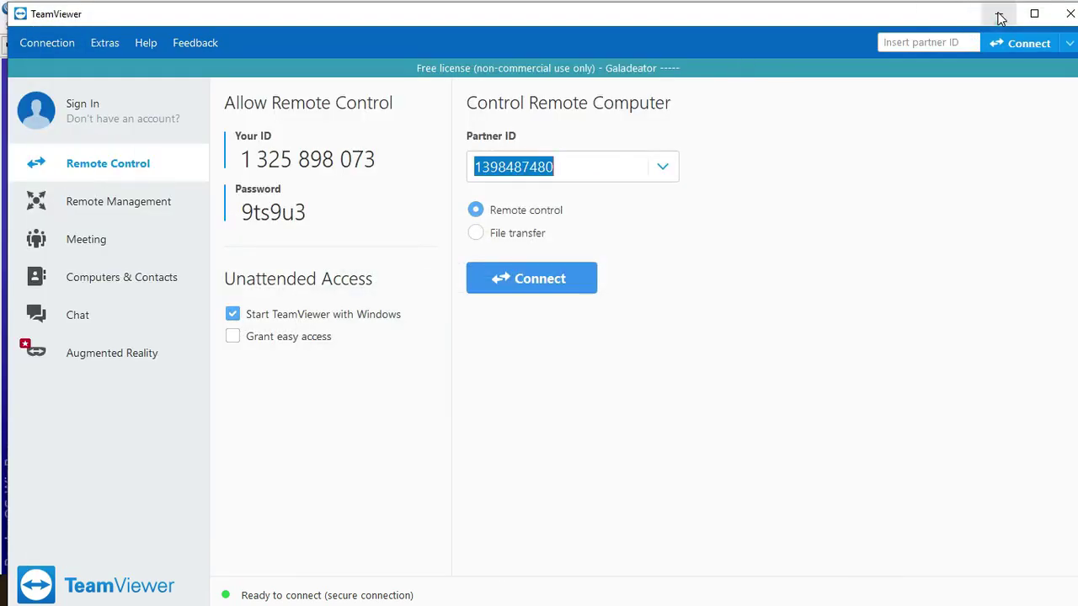
left_click(988, 10)
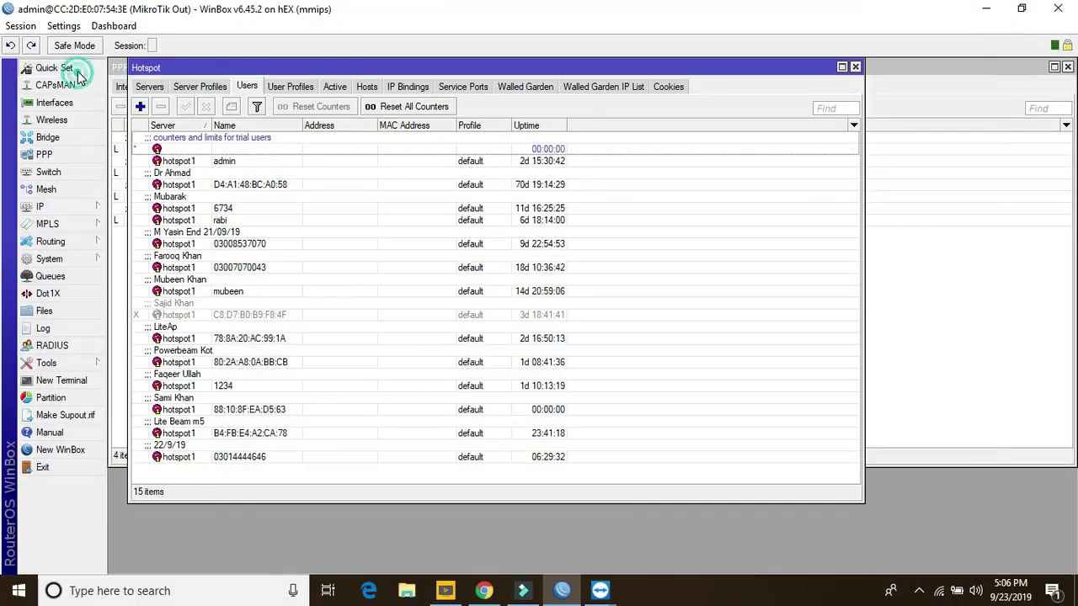
Copy the mynetname.net VPN address from Quick Set and return to the remote session
left_click(42, 67)
left_click_drag(678, 495, 531, 498)
right_click(546, 497)
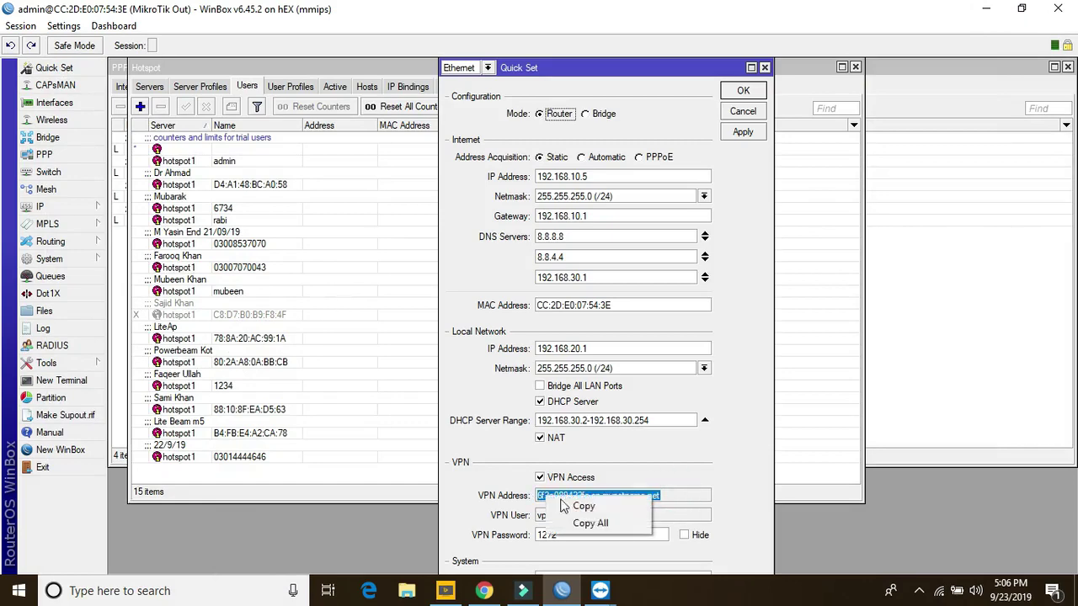
left_click(581, 507)
mouse_move(600, 590)
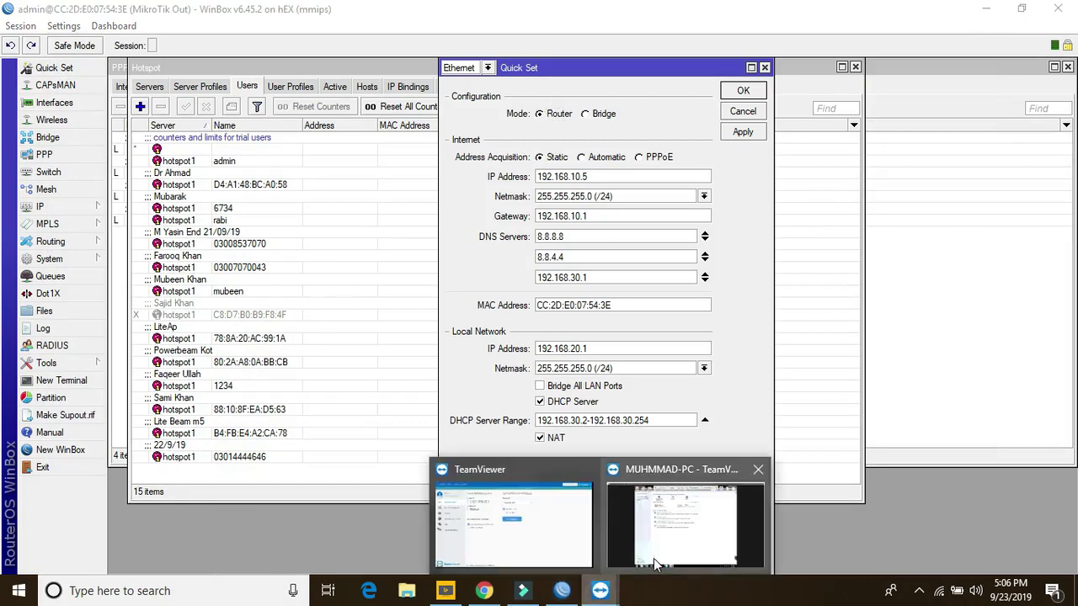
left_click(674, 527)
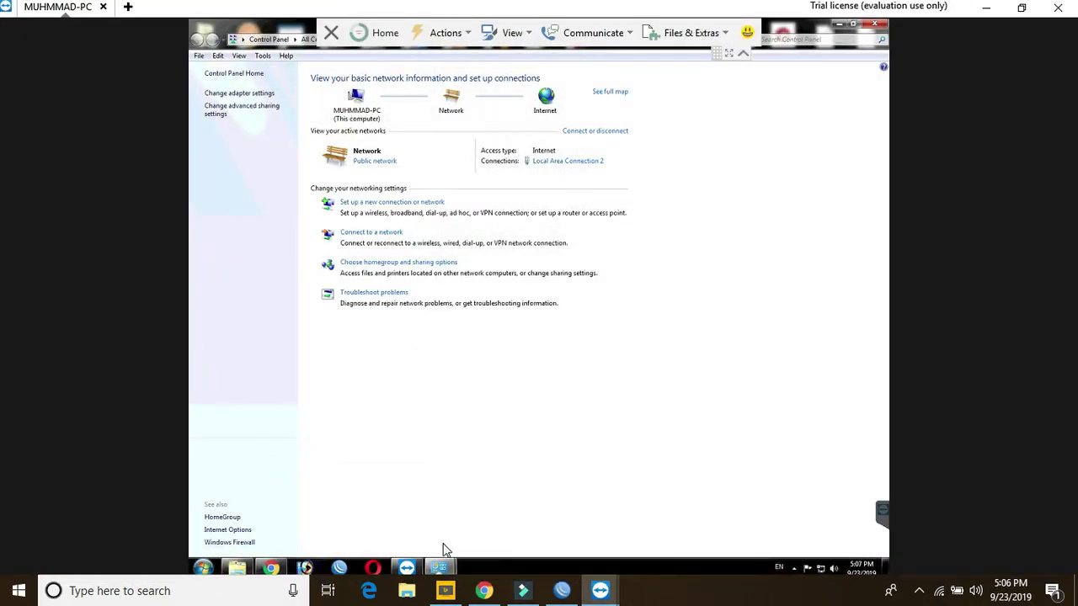
Paste the router's VPN address as the workplace connection's Internet address and continue
mouse_move(441, 575)
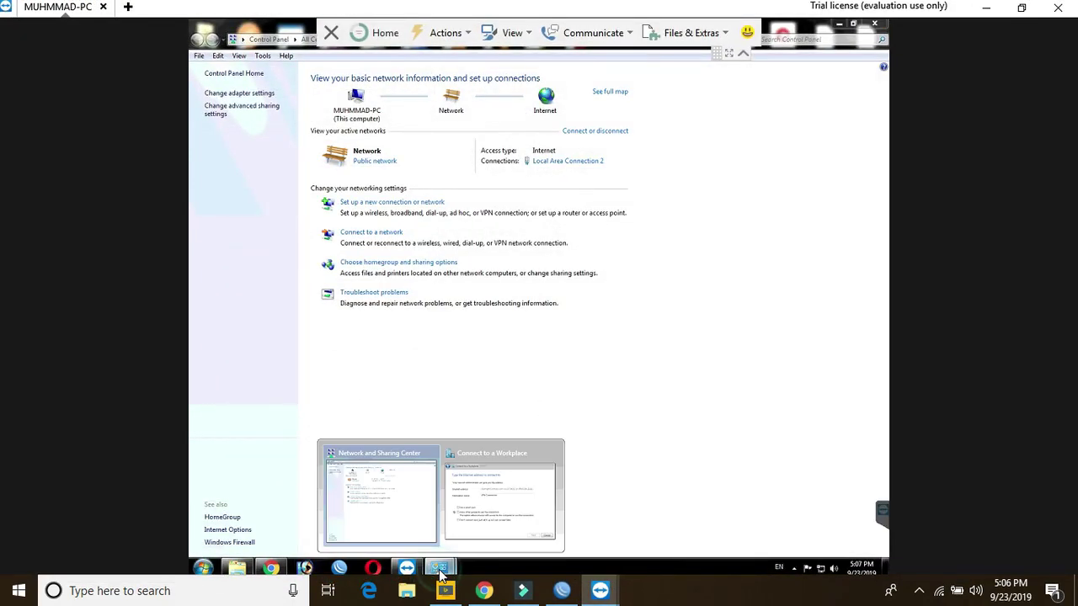
left_click(481, 518)
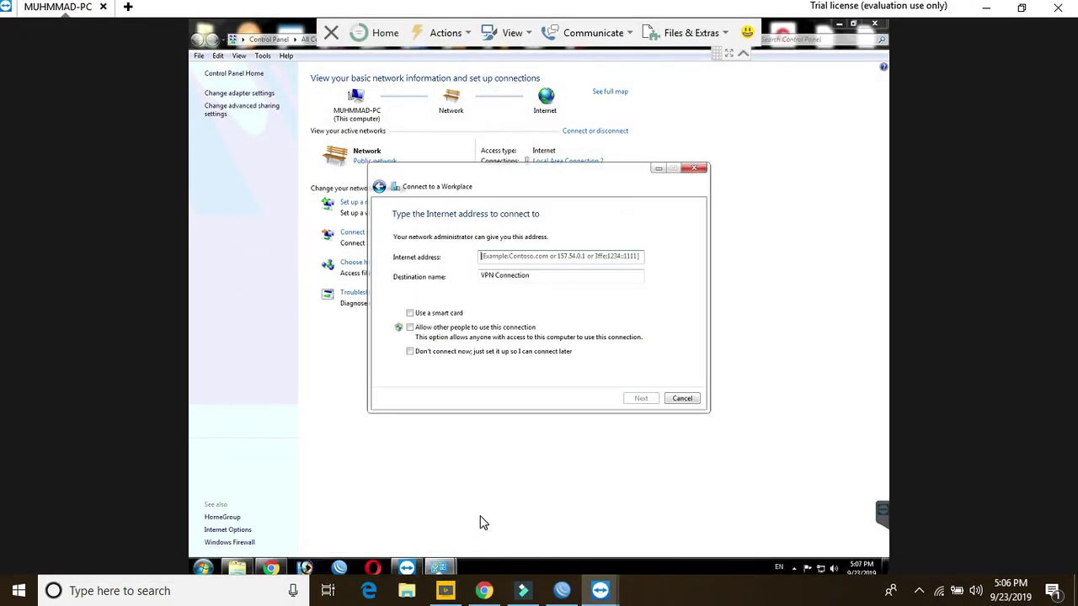
right_click(497, 257)
left_click(523, 302)
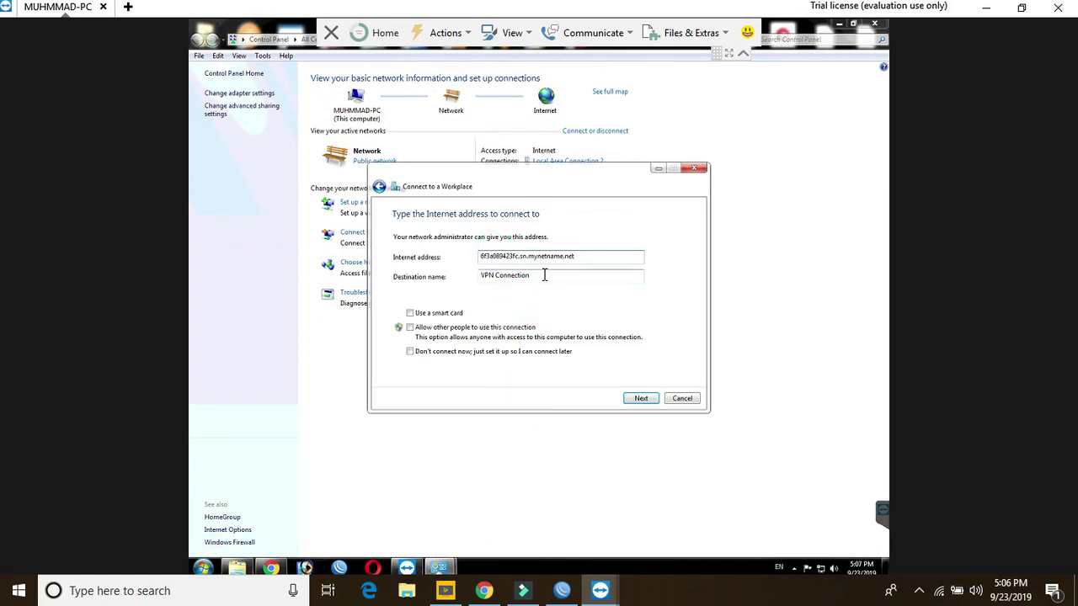
left_click(544, 276)
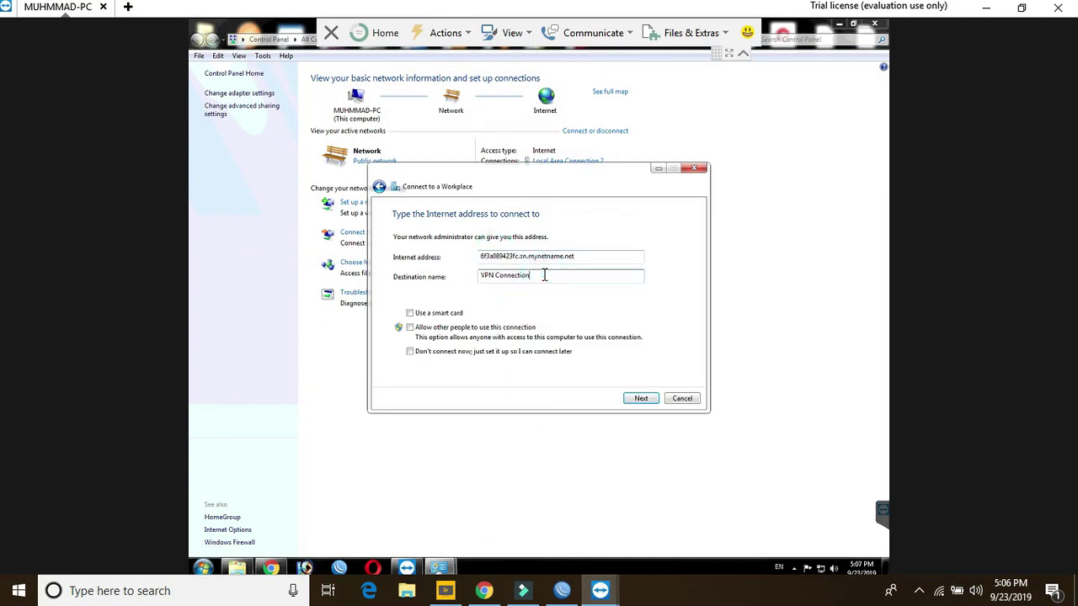
left_click(640, 399)
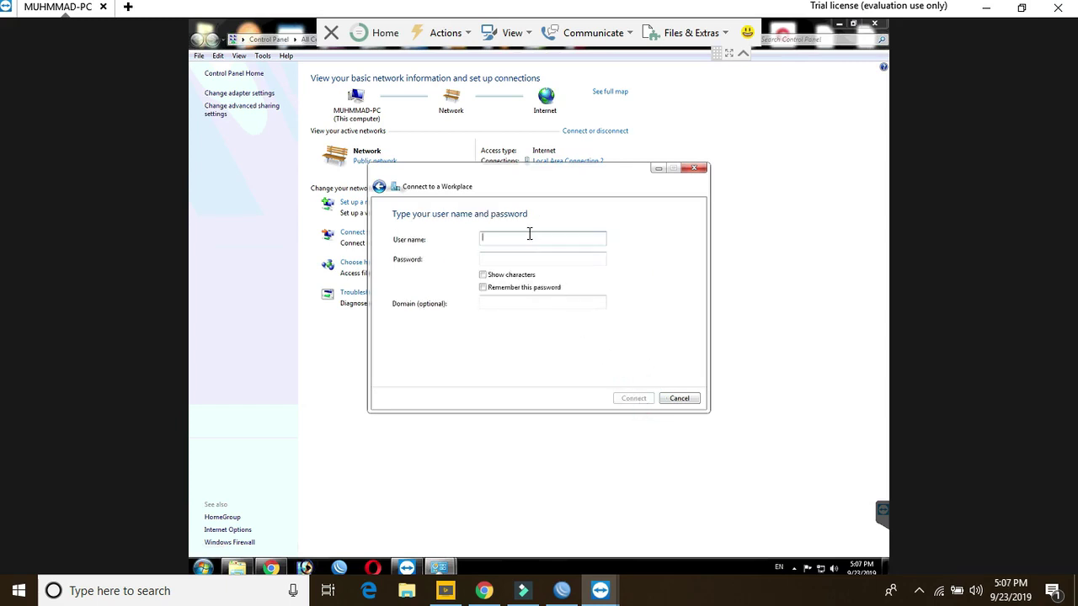
Connect the VPN with user name 'vpn' and its password
type("vpn")
key("Tab")
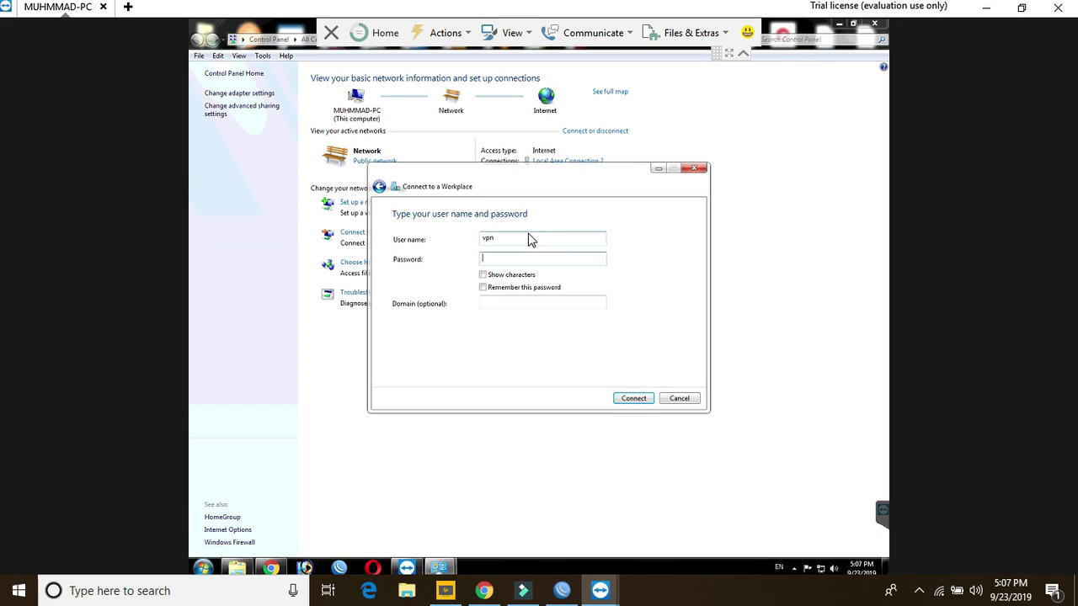
left_click(638, 400)
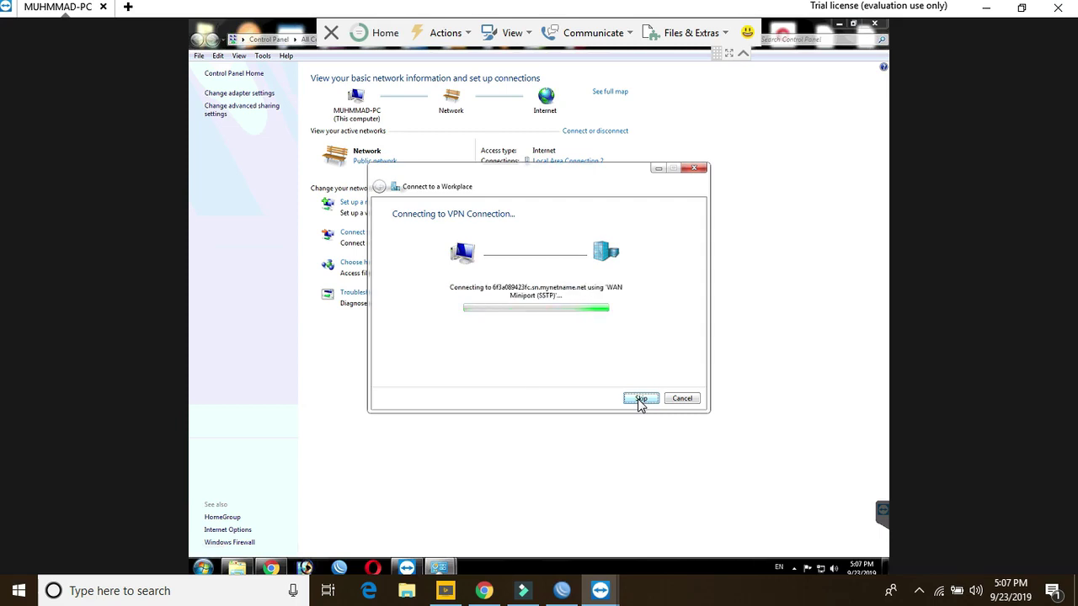
left_click(564, 588)
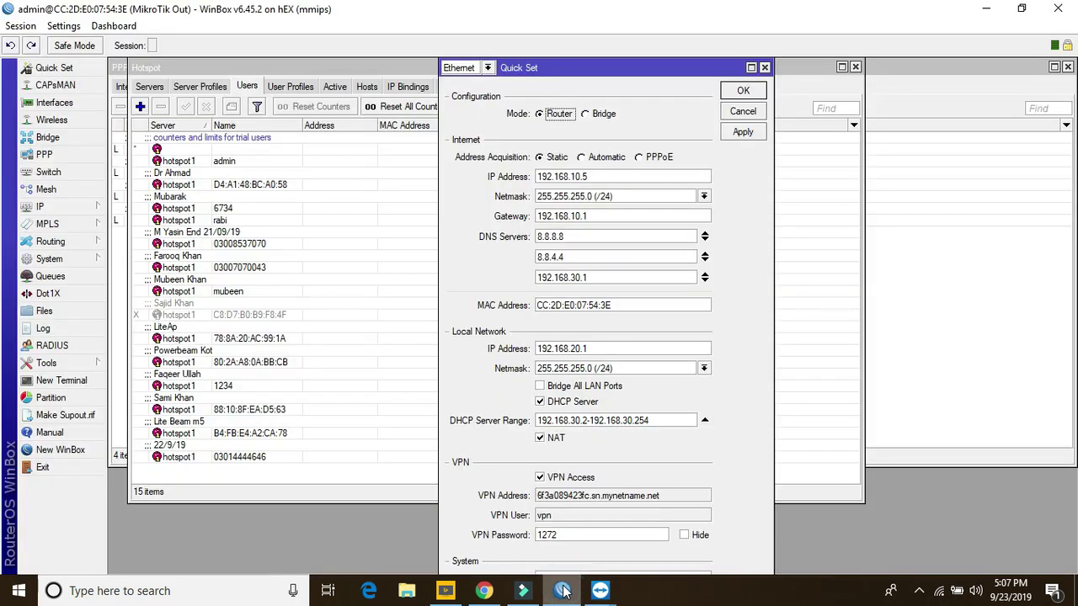
Close Quick Set and the Hotspot window and show the PPP Active Connections list
left_click(742, 111)
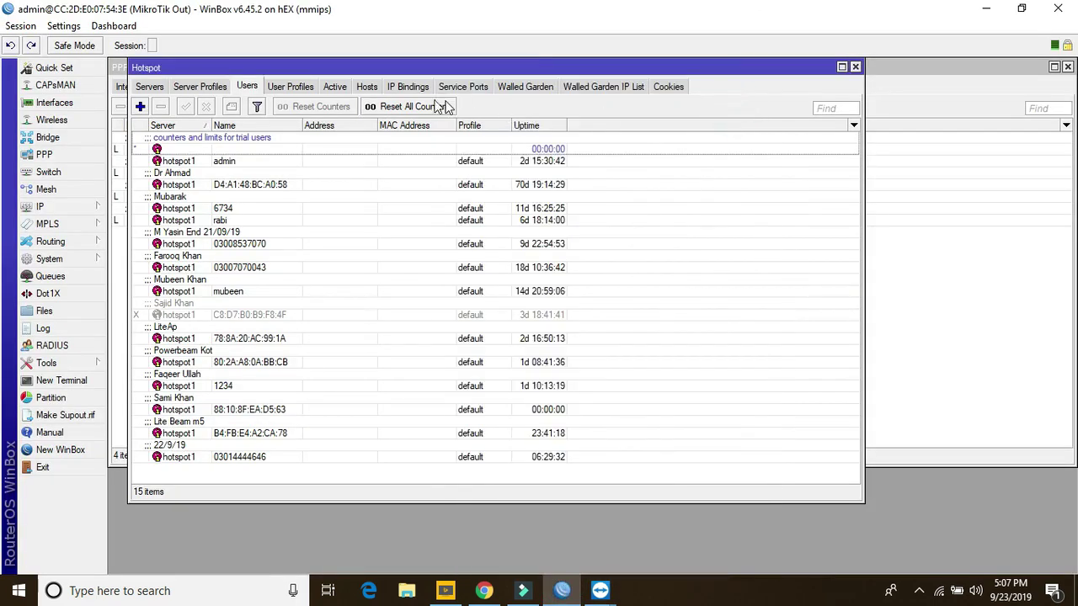
left_click(855, 67)
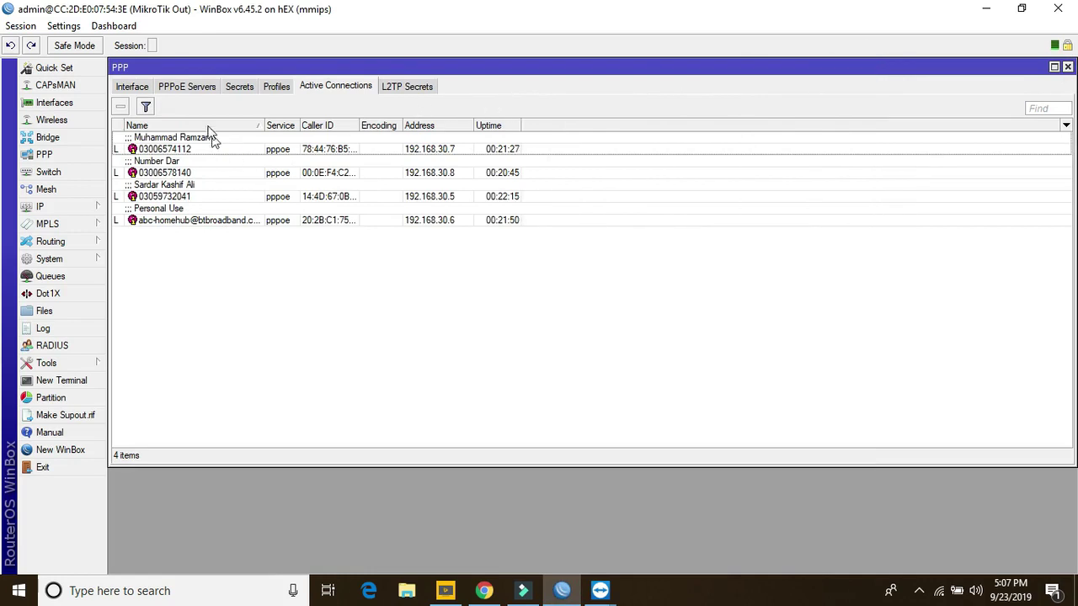
left_click(324, 87)
left_click(278, 87)
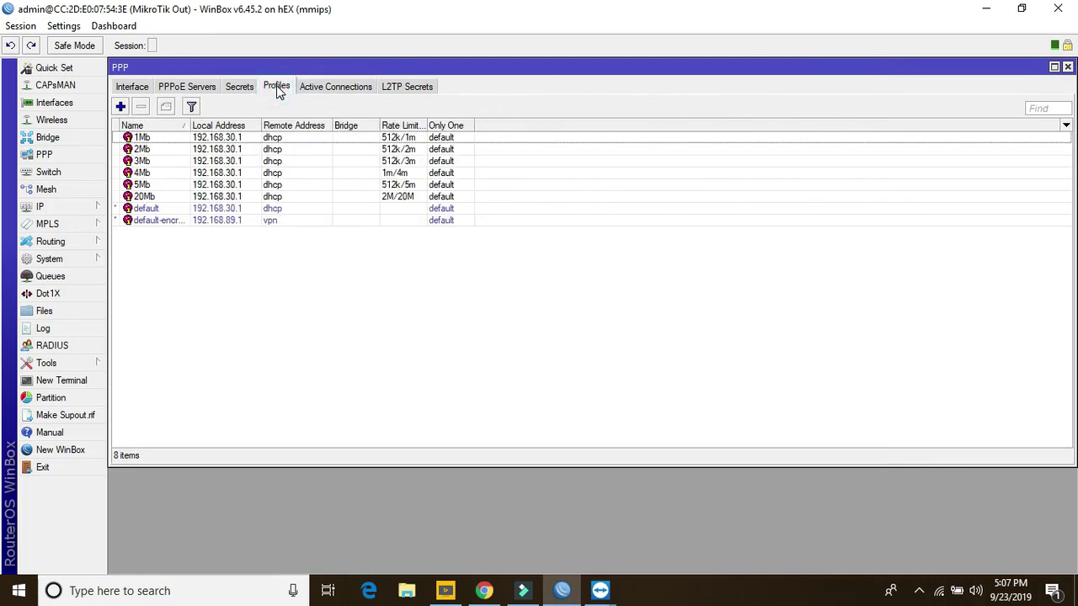
left_click(333, 88)
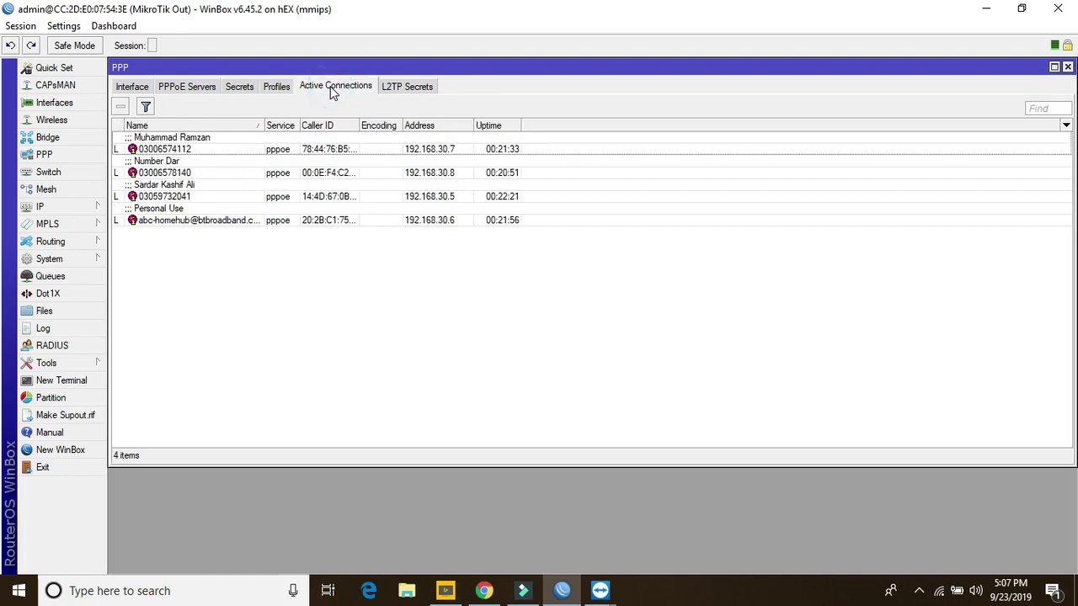
mouse_move(600, 590)
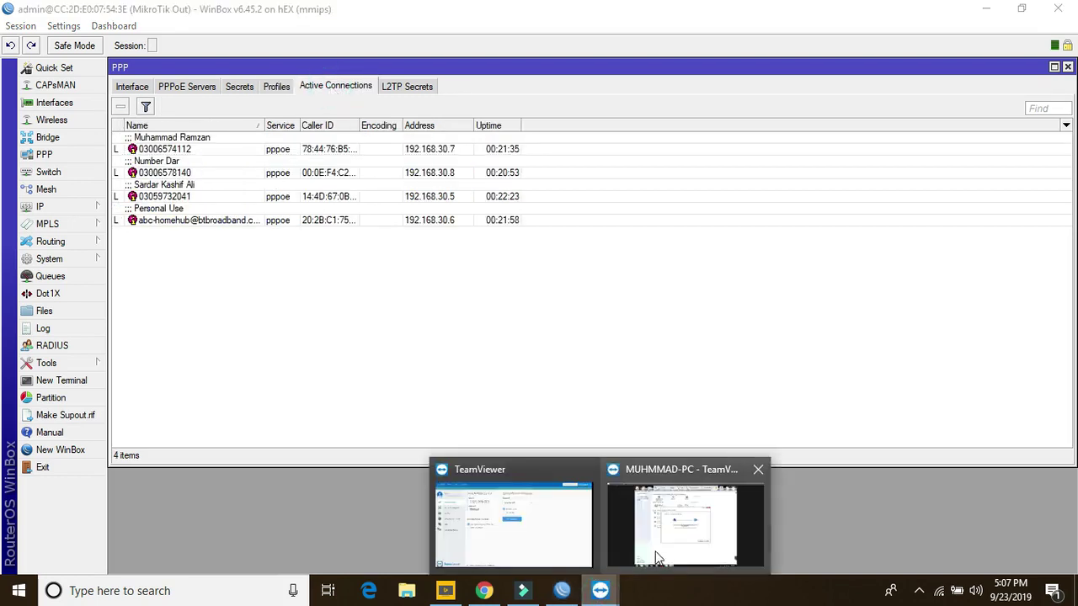
left_click(665, 549)
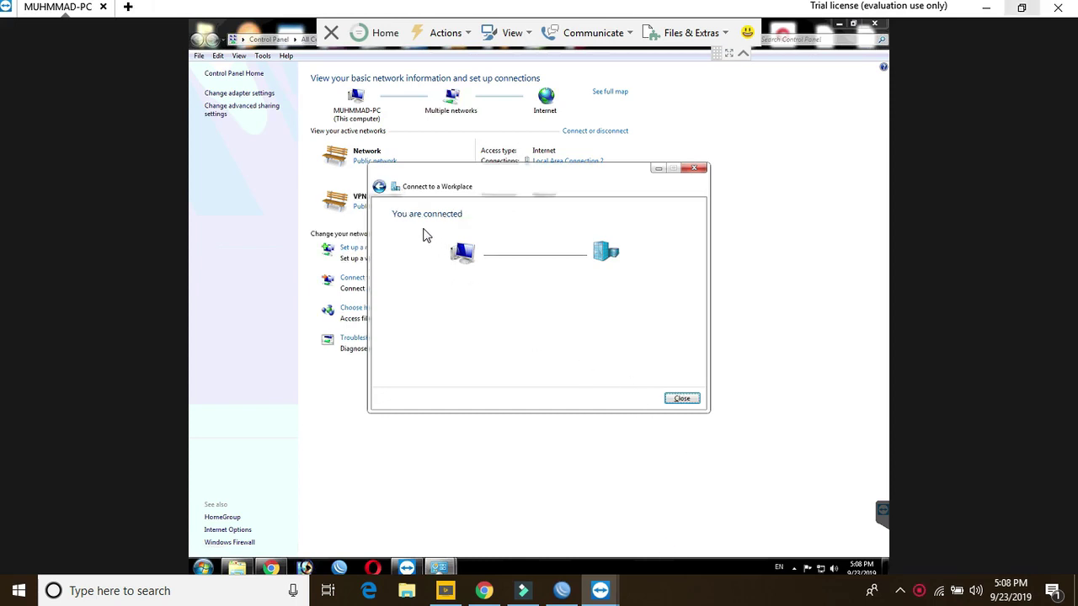
Dismiss the VPN confirmation and locate the new pptp 'vpn' session at 192.168.30.10 in WinBox
left_click(659, 167)
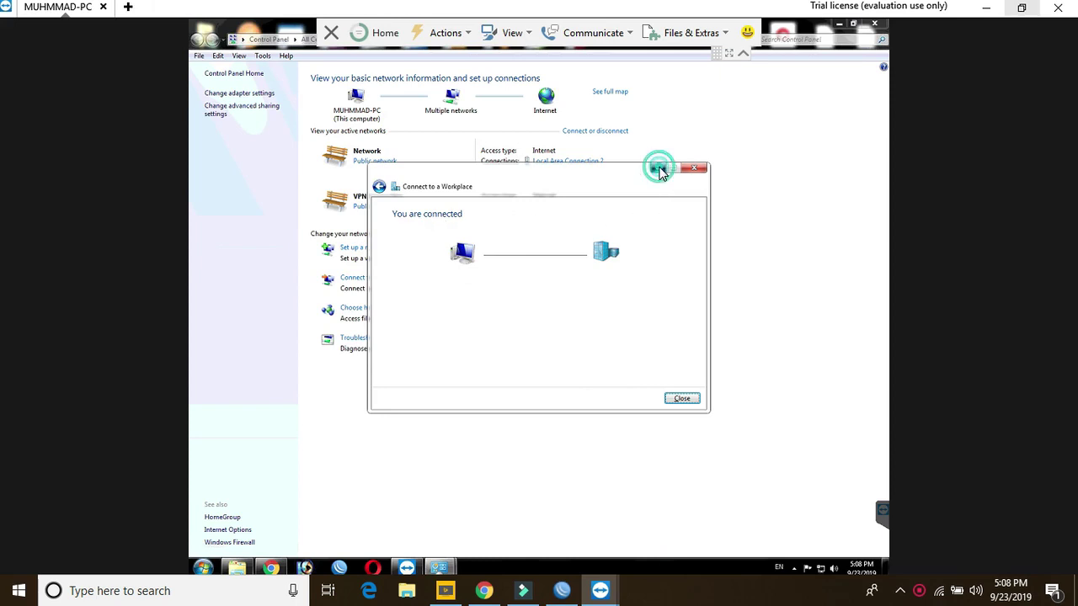
left_click(576, 589)
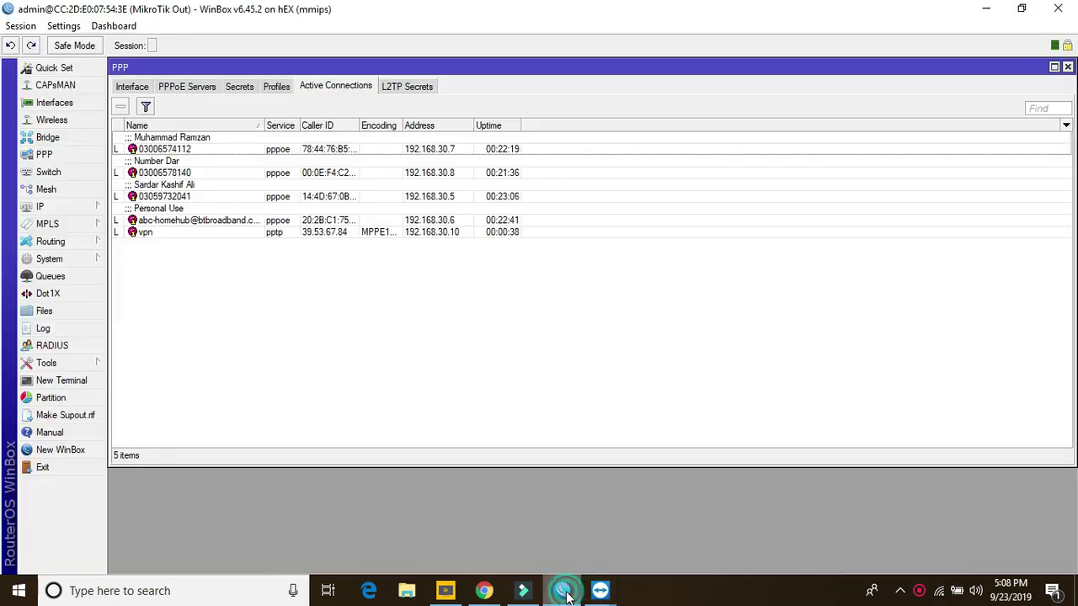
left_click(167, 235)
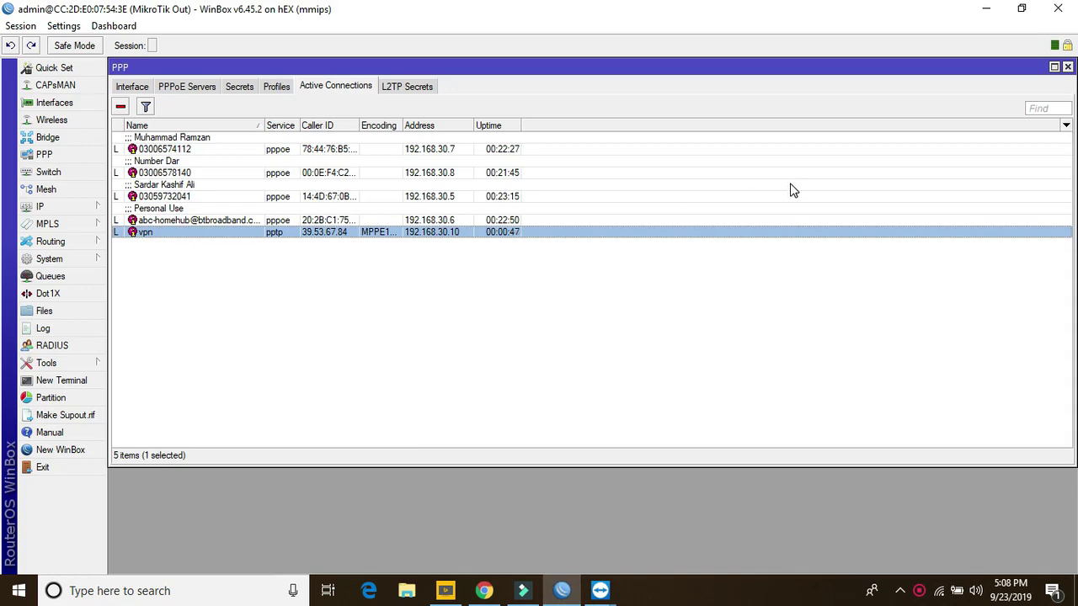
left_click(986, 9)
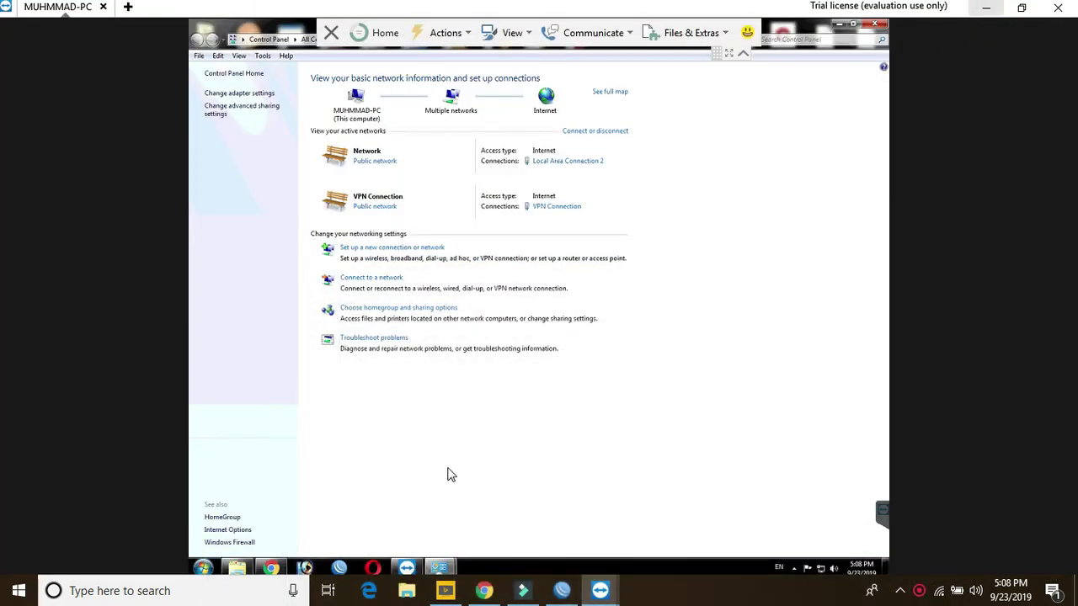
Load the router page at 192.168.10.1 in the remote PC's Chrome
left_click(271, 569)
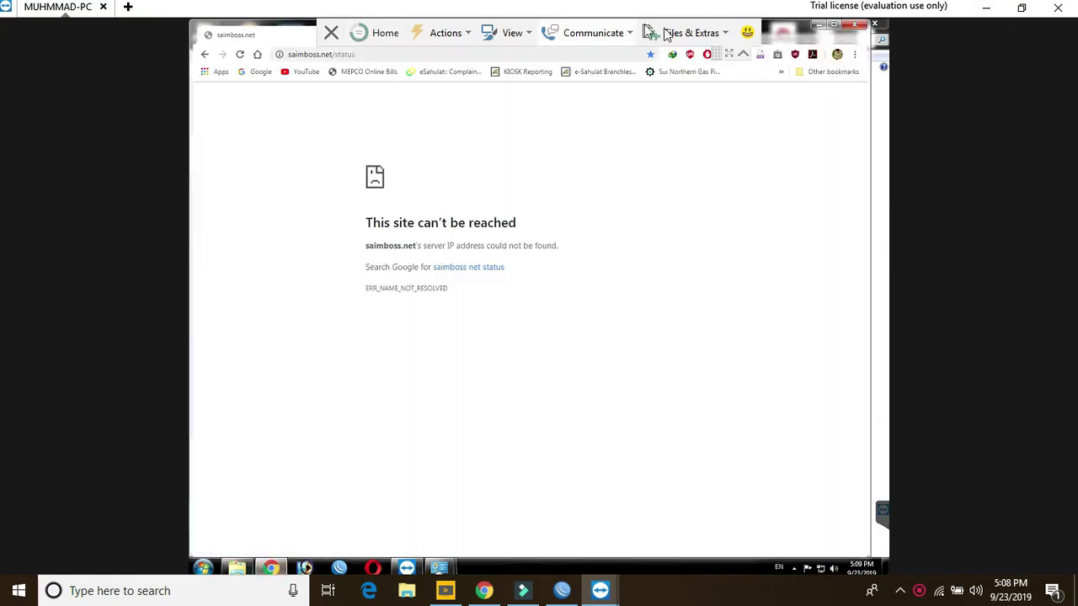
left_click(466, 56)
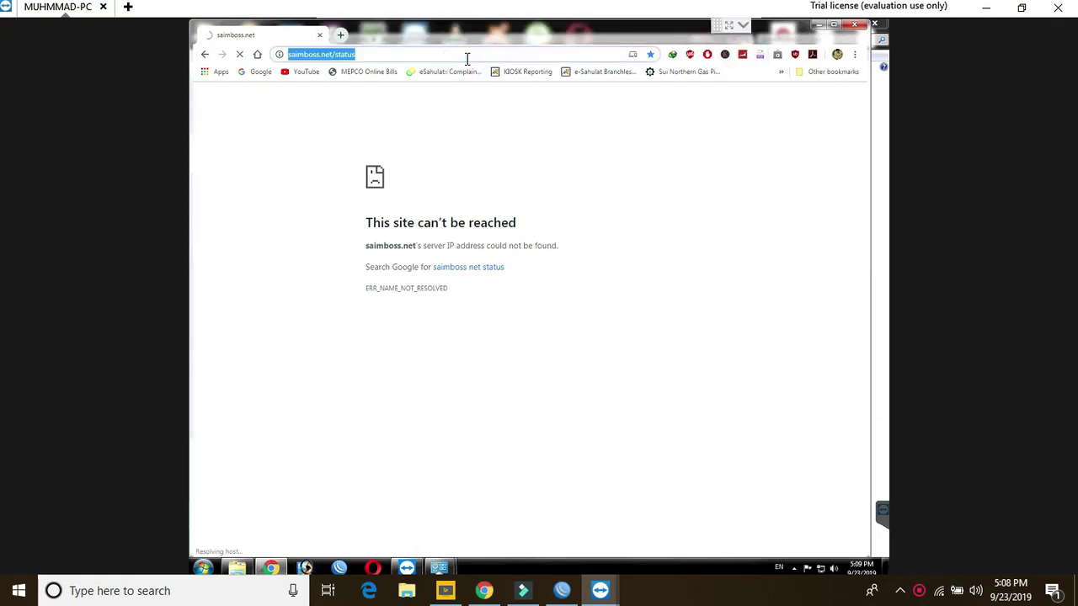
type("192.168.10.1")
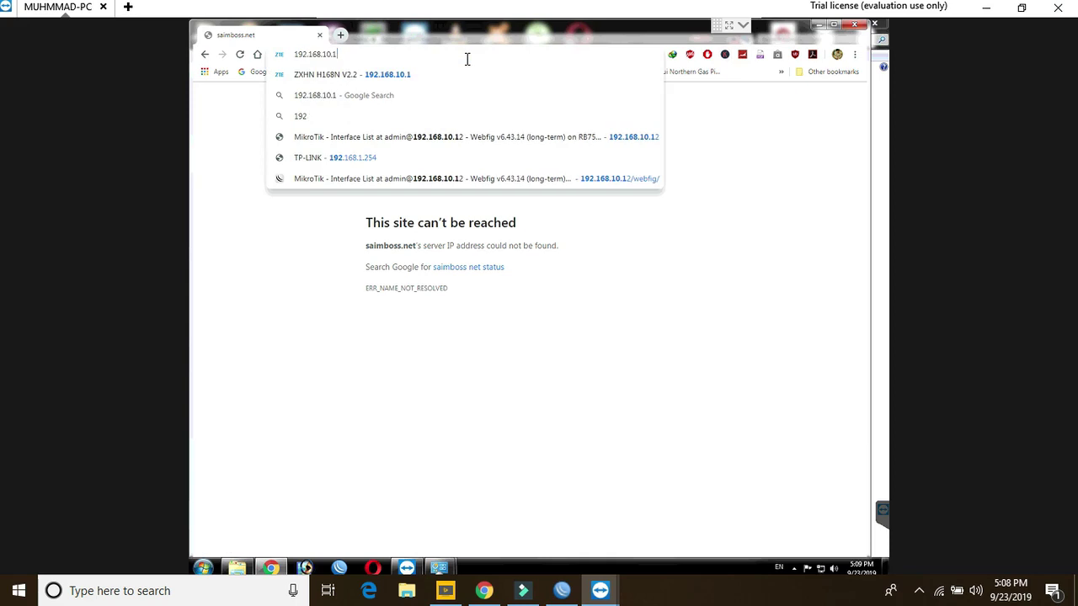
key("Return")
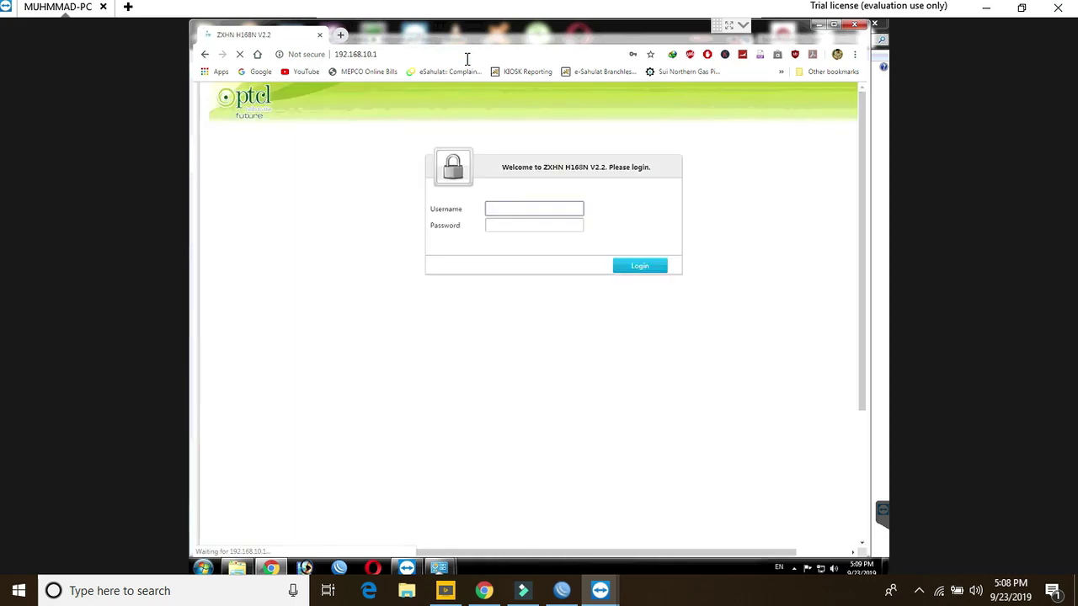
Log in to the ZTE router page as admin with its password, declining to save it
left_click(505, 211)
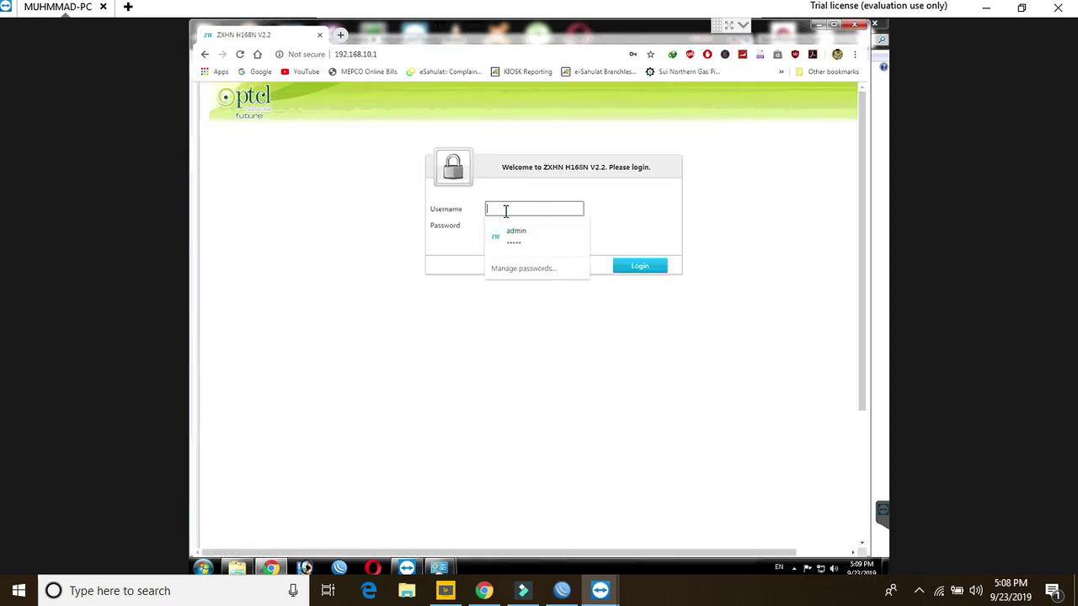
type("admin")
key("Tab")
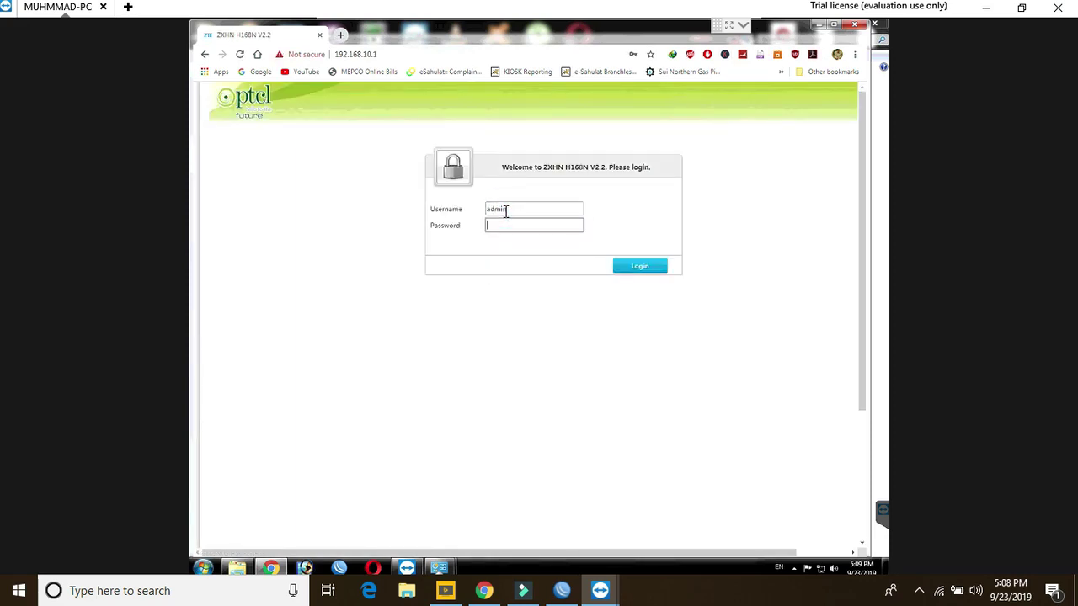
key("Return")
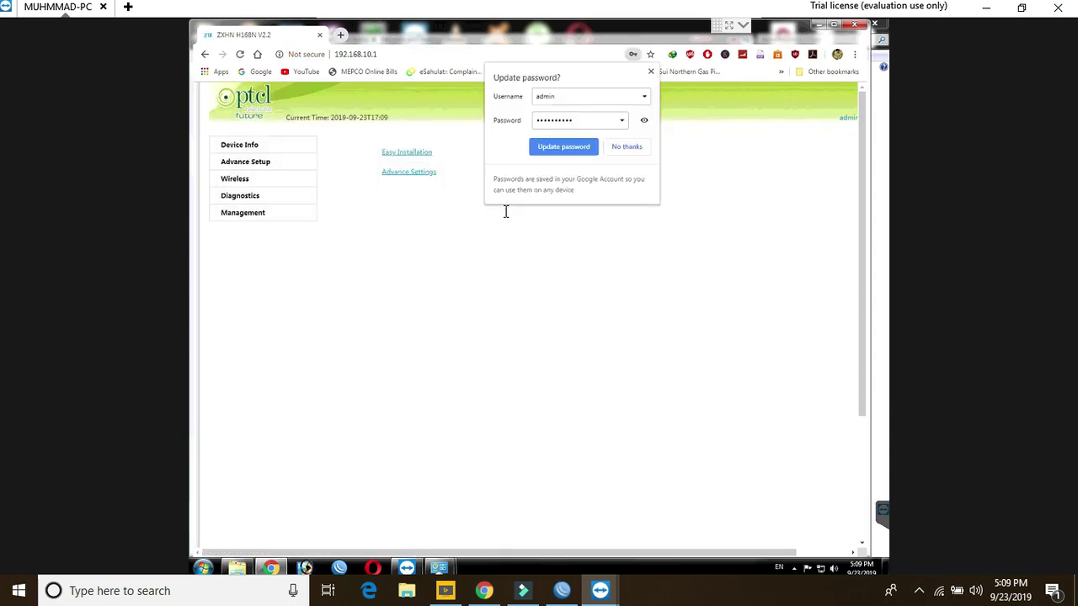
left_click(629, 148)
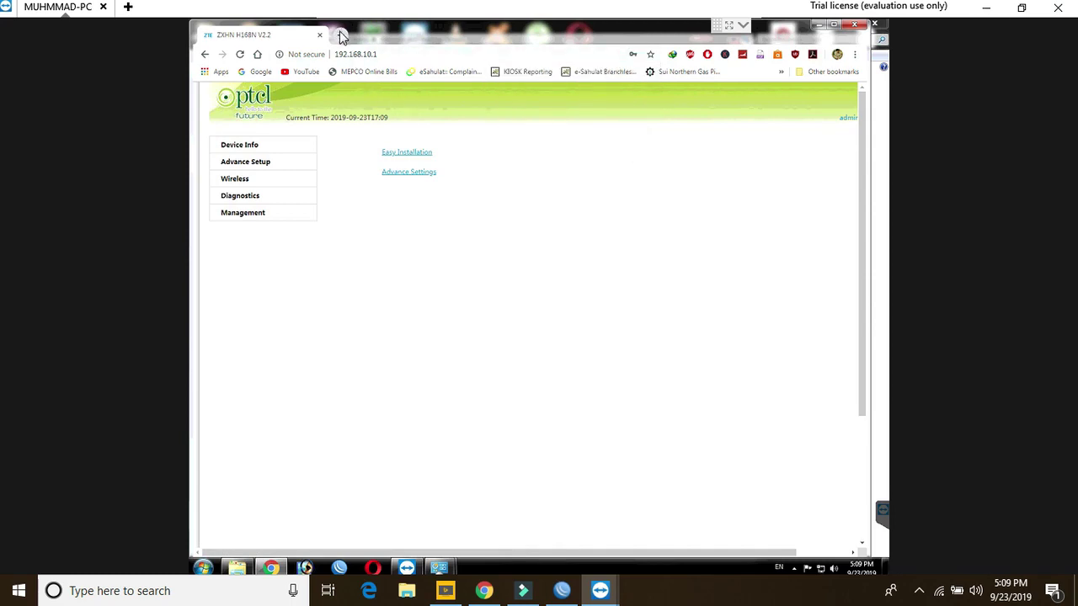
left_click(339, 568)
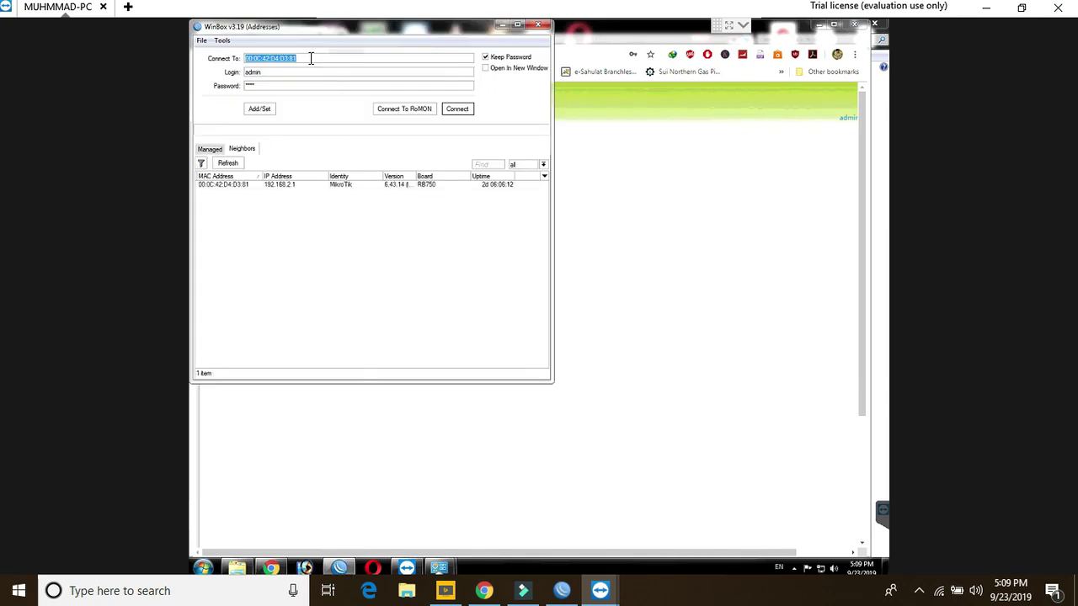
Connect WinBox to the hEX router at 192.168.10.5 with the re-entered password
type("192.168.10.5")
left_click_drag(262, 85, 234, 83)
type("*")
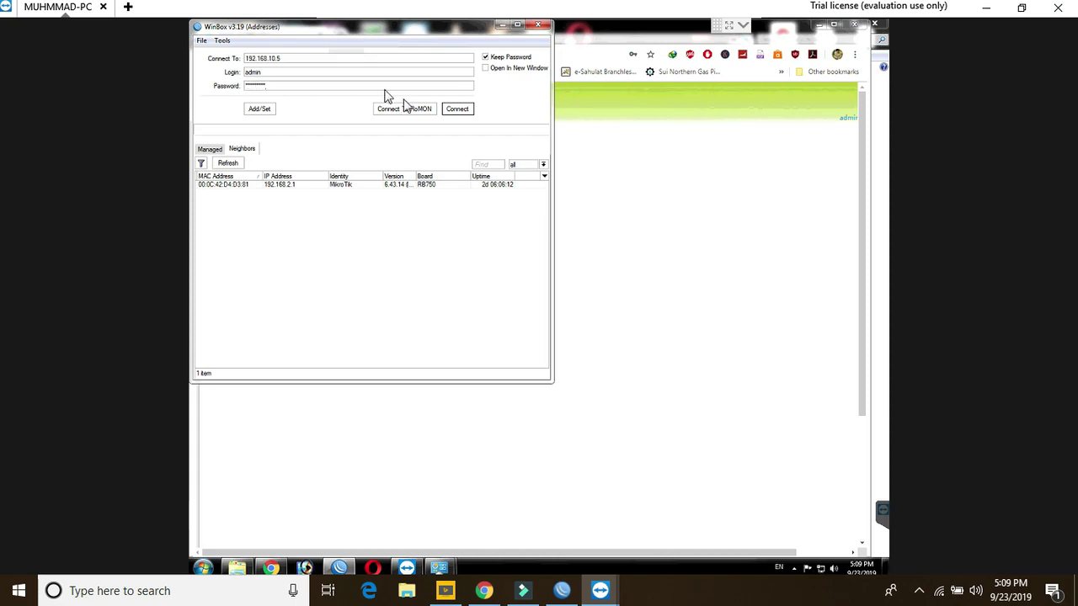
left_click(456, 110)
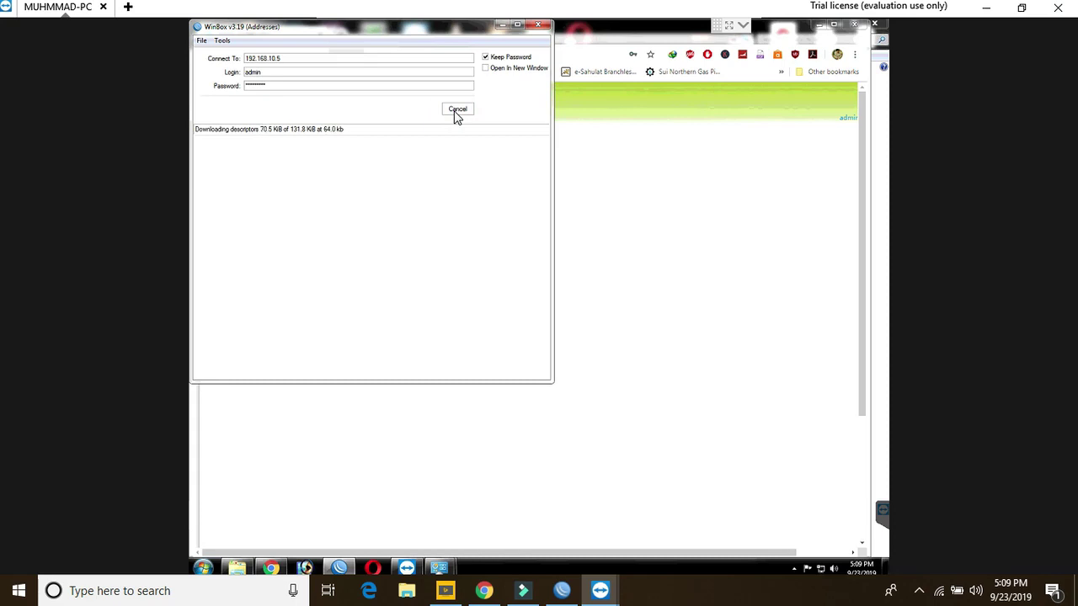
left_click(271, 571)
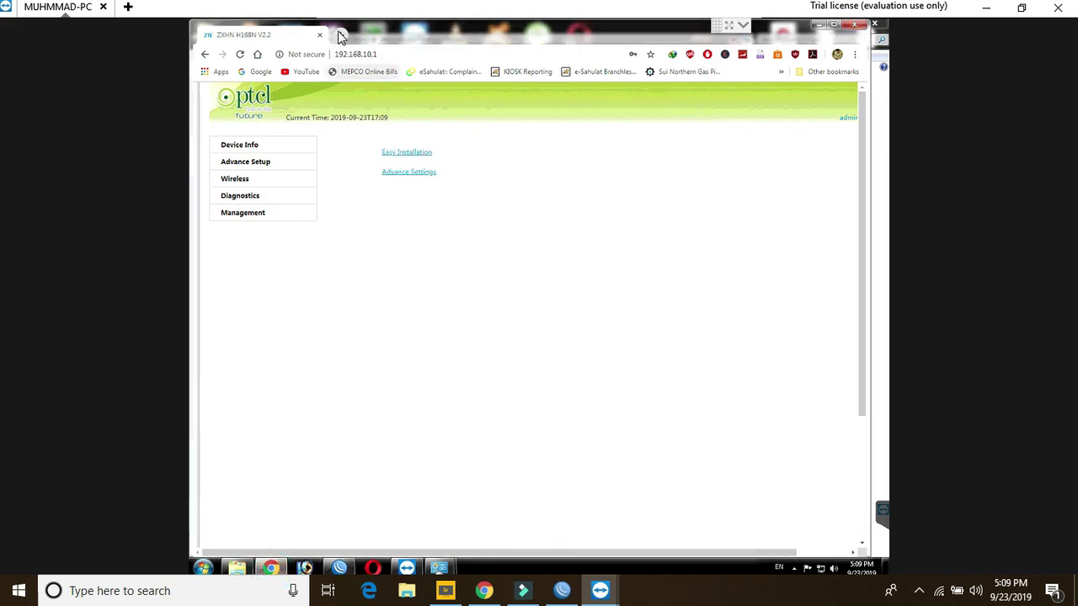
In a new tab, load 192.168.30.200 and proceed past the certificate warning to the LiteAP AC login
left_click(340, 35)
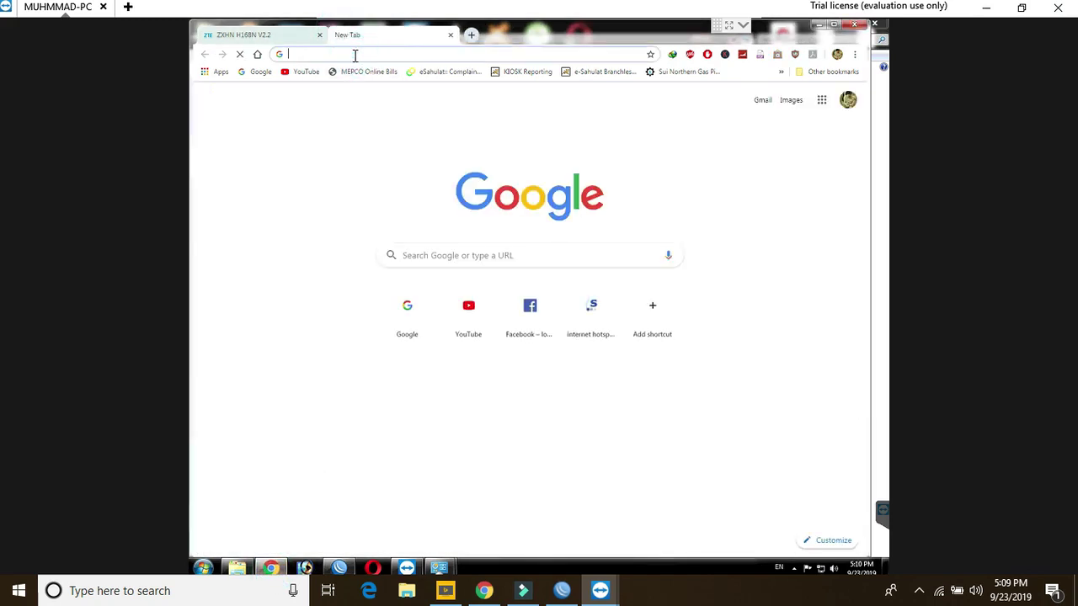
type("192.168.")
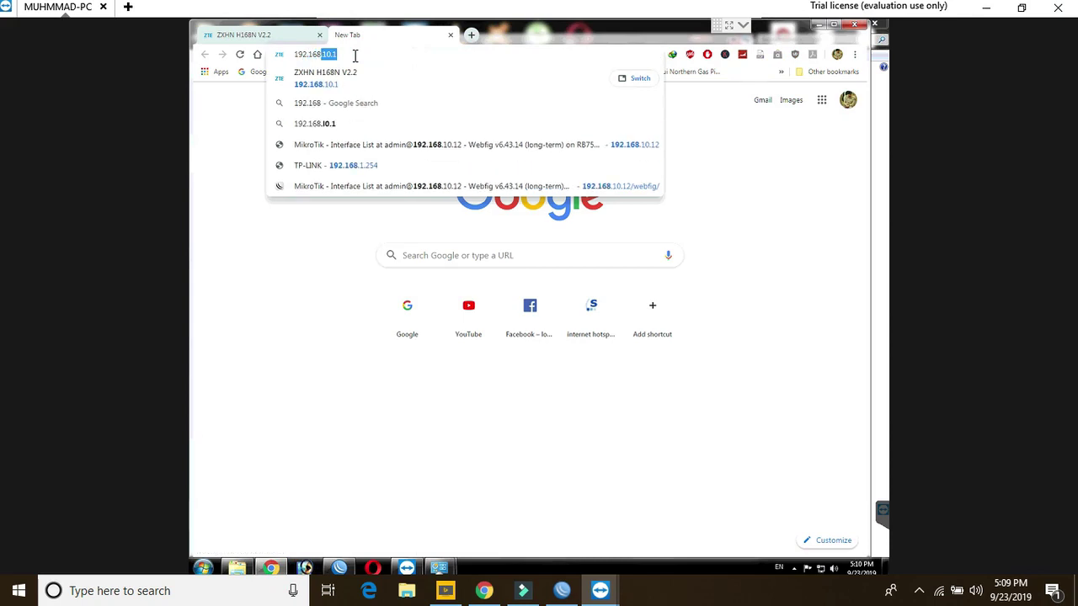
type("30.")
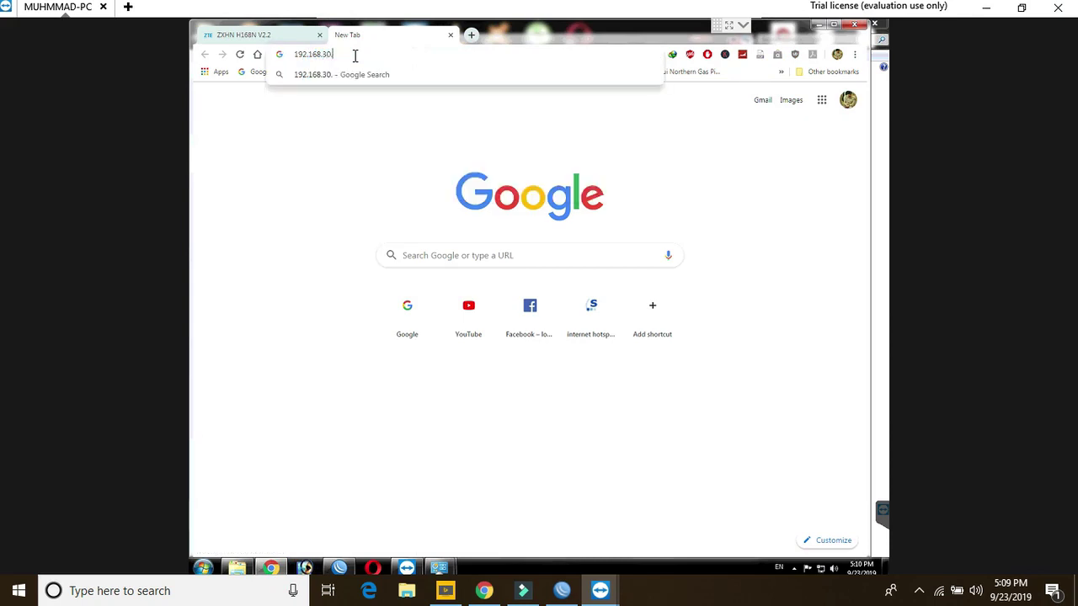
type("200")
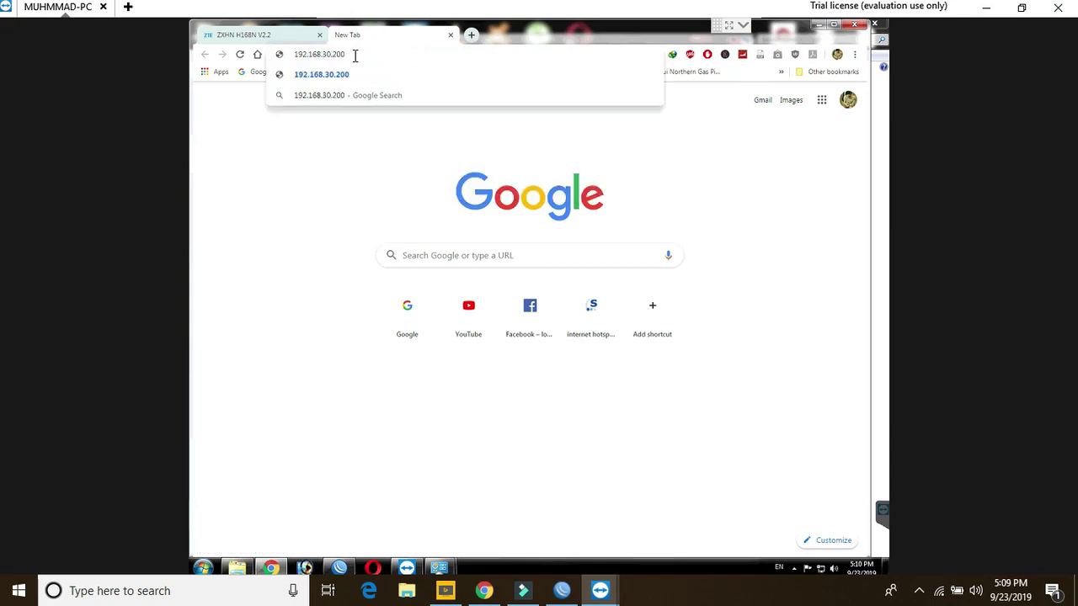
key("Return")
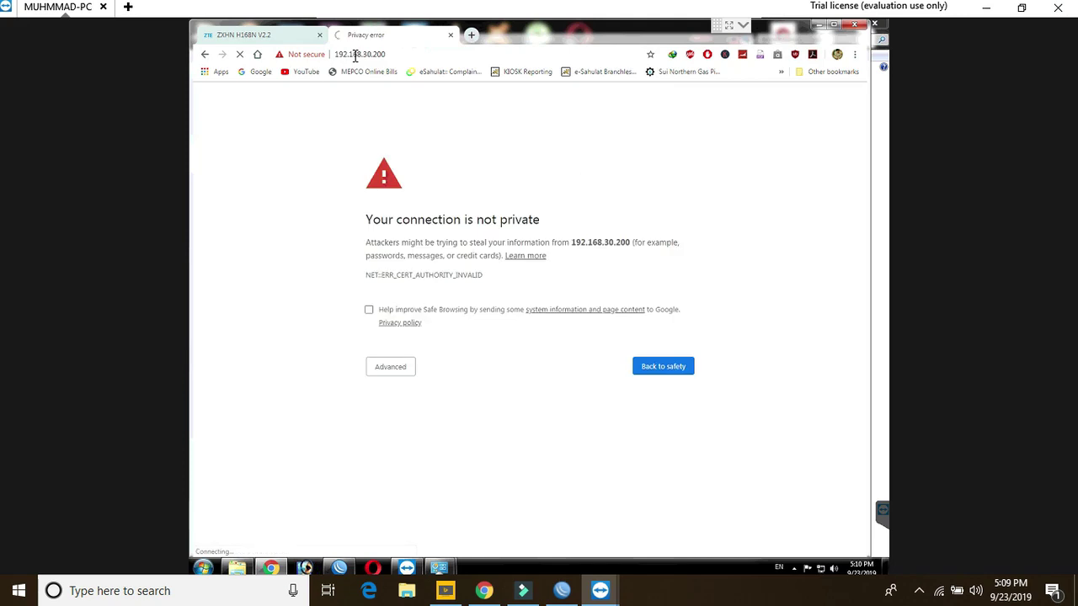
left_click(390, 373)
left_click(407, 452)
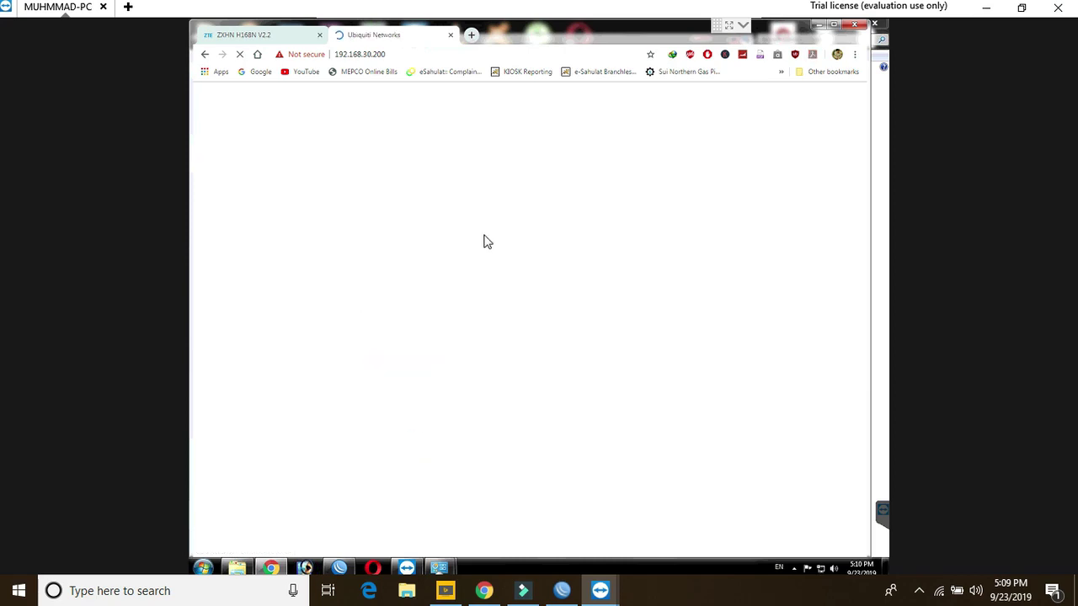
Start loading 192.168.30.201 in another tab, then return to the Ubiquiti Networks tab
left_click(473, 37)
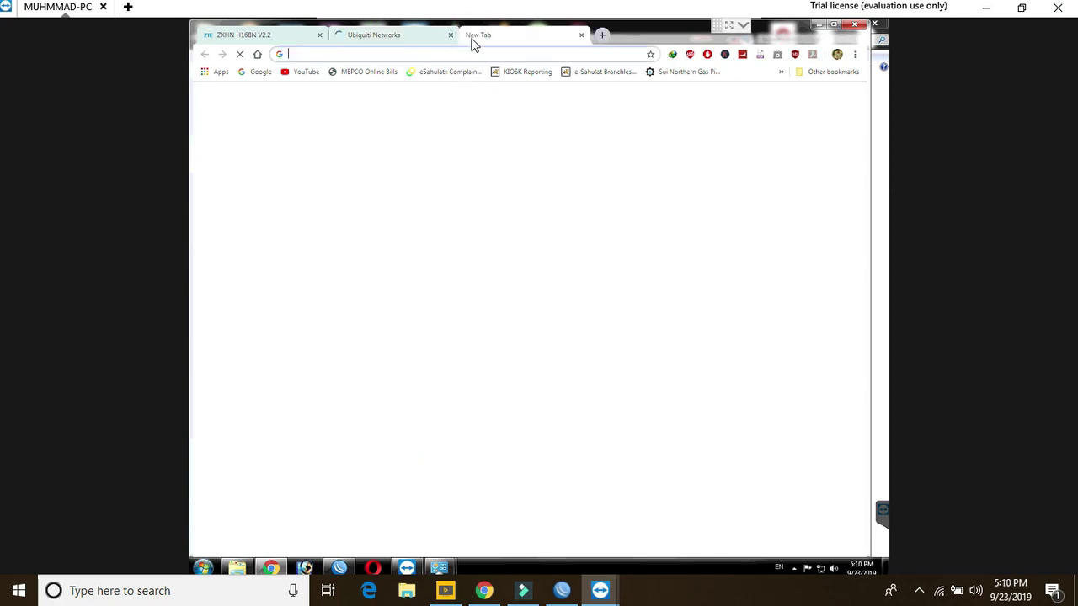
type("192.168")
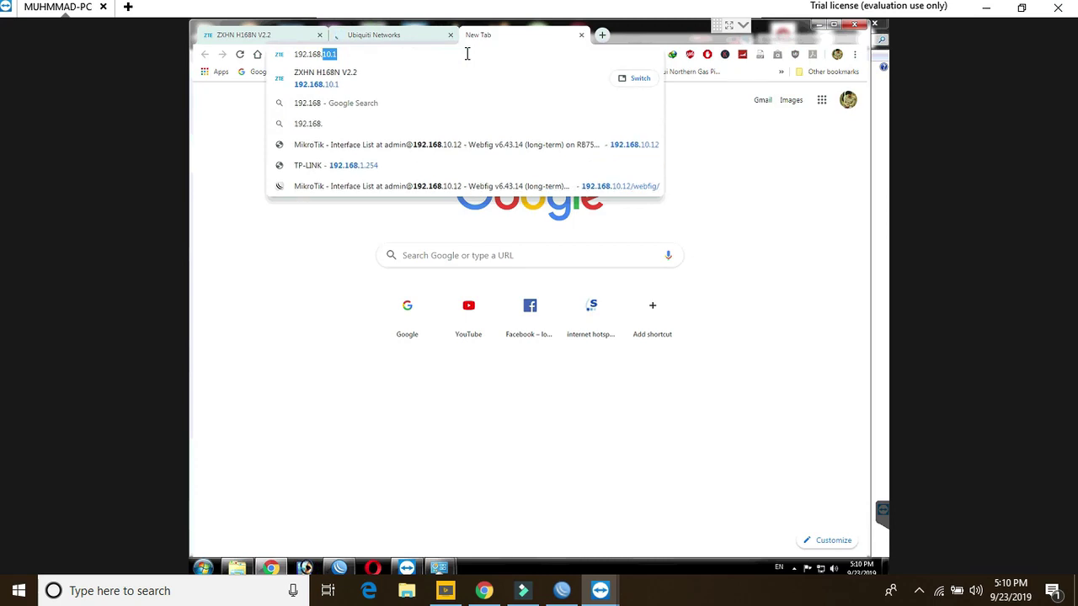
type(".")
type("30.201")
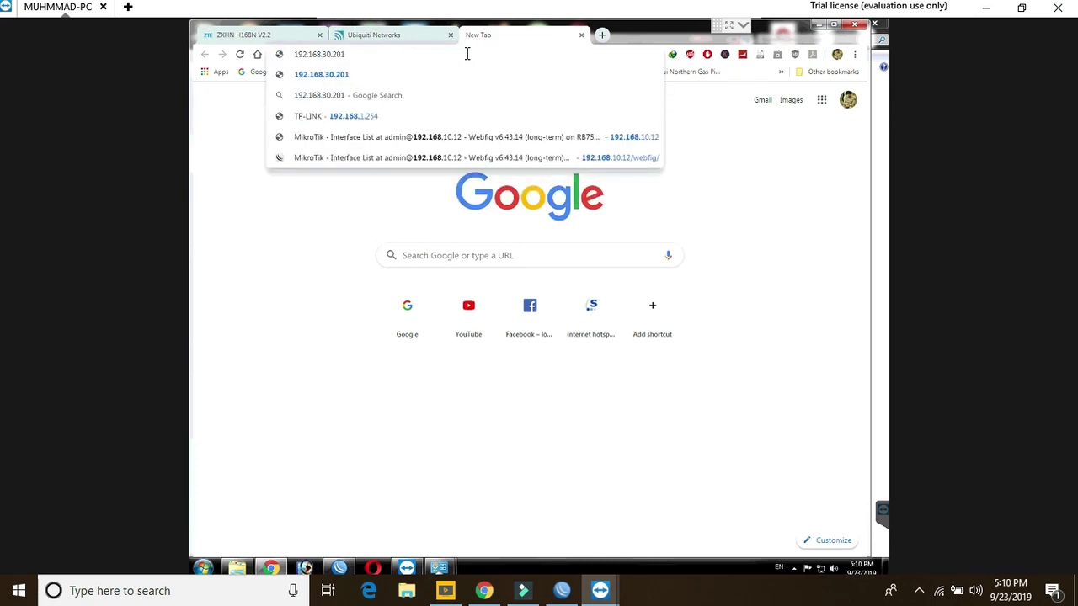
key("Return")
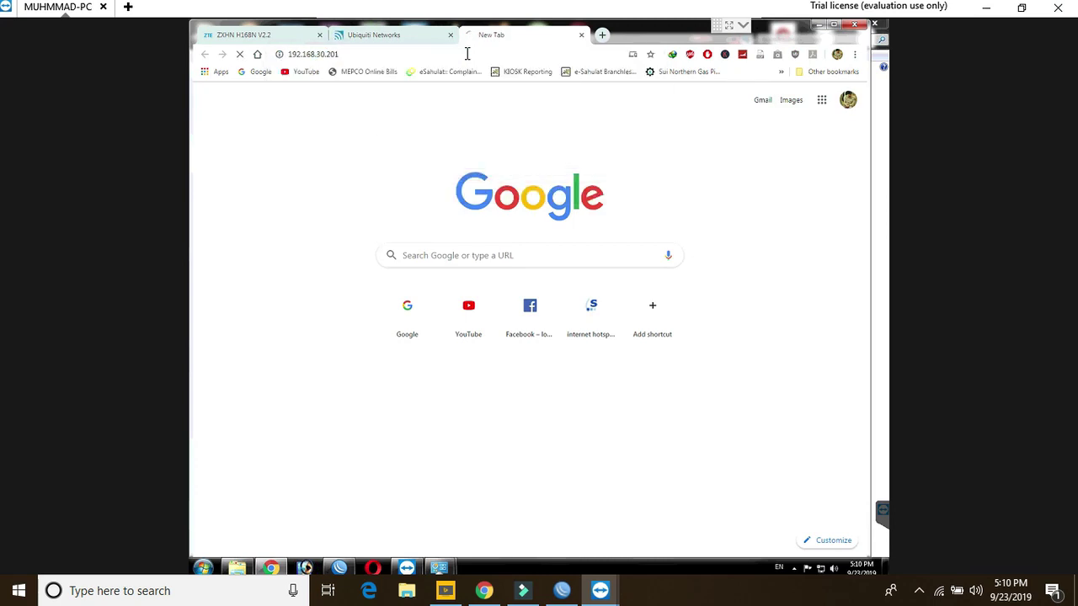
left_click(426, 42)
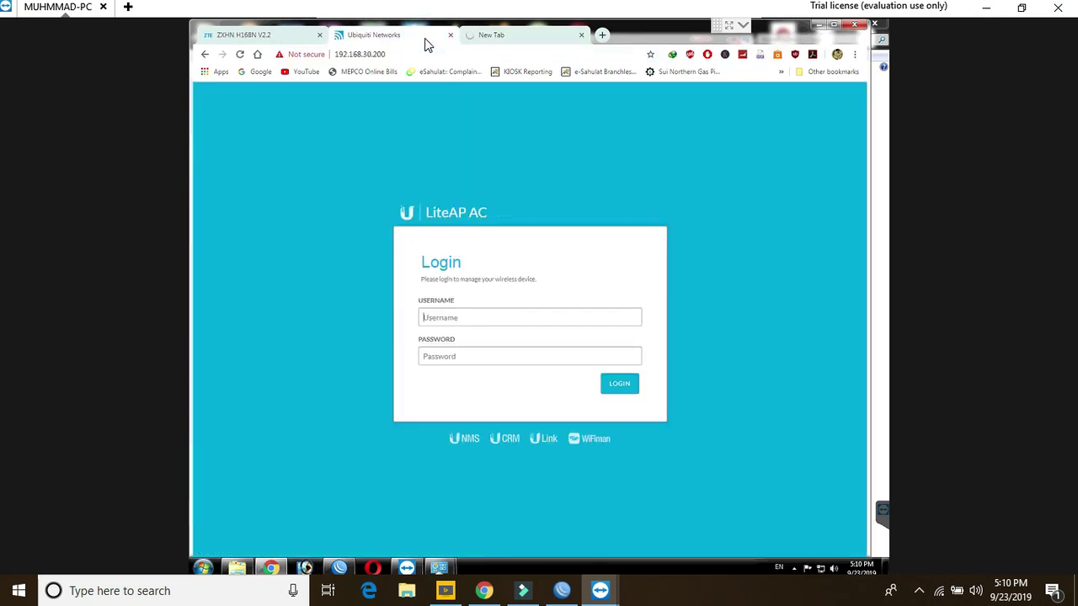
Submit the LiteAP AC login with username and password, then switch to the 192.168.30.201 tab
left_click(460, 324)
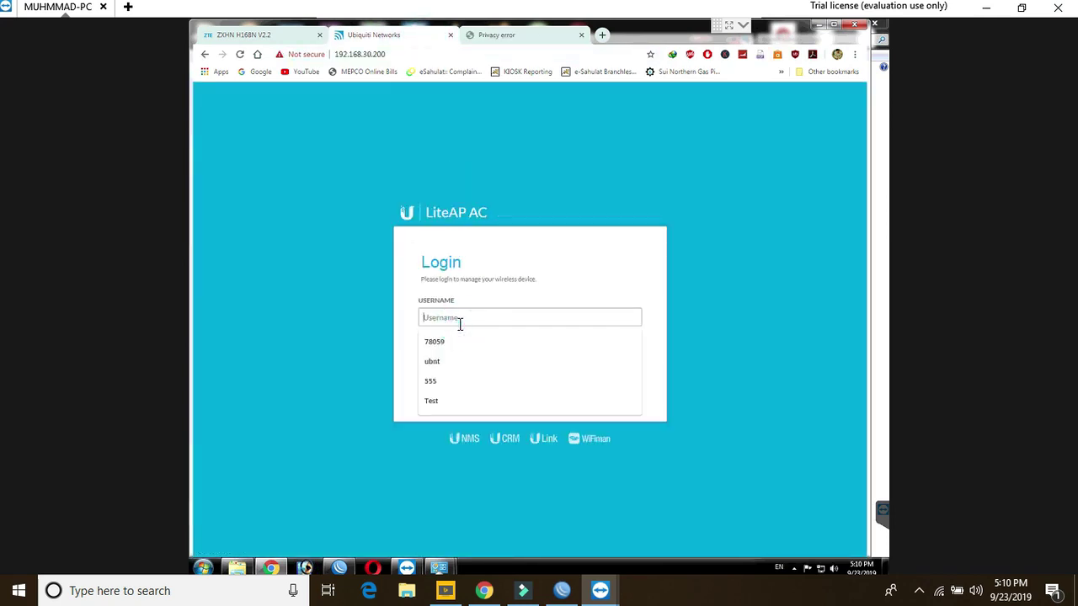
type("ubnt")
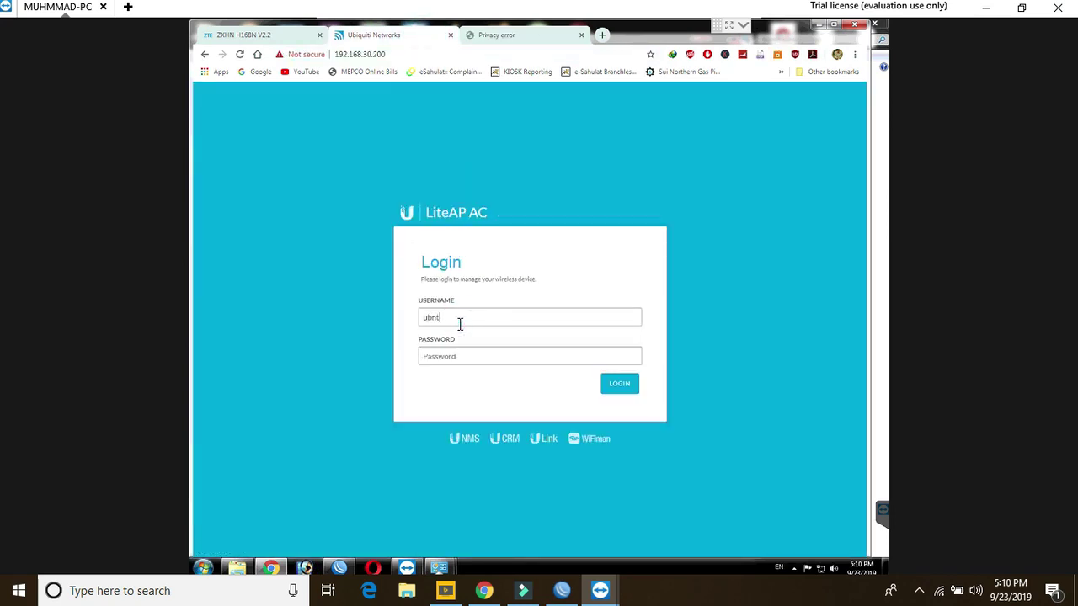
key("Tab")
key("Return")
left_click(459, 325)
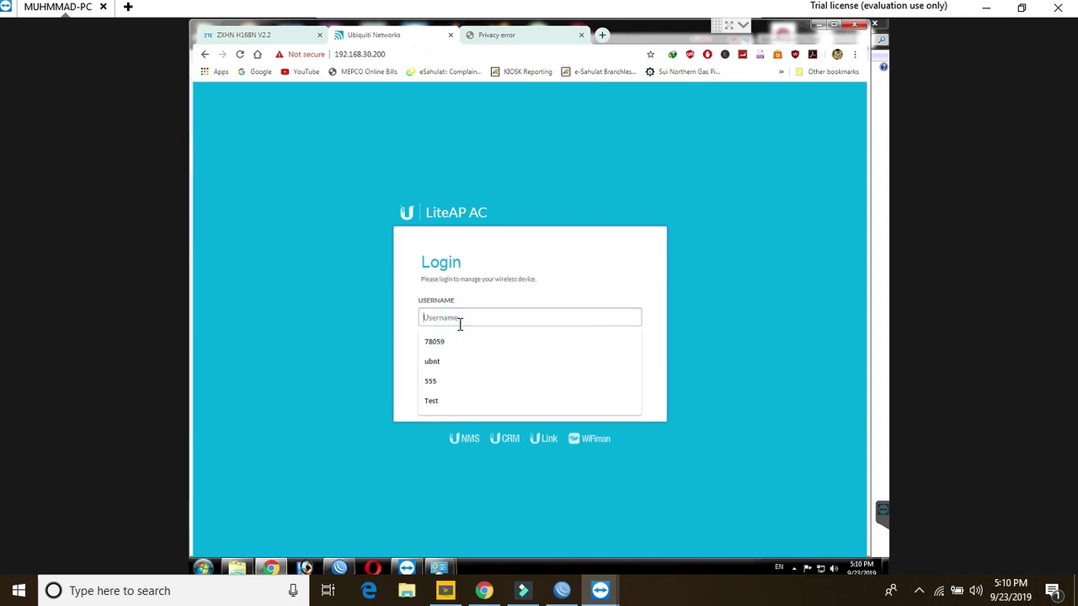
left_click(519, 39)
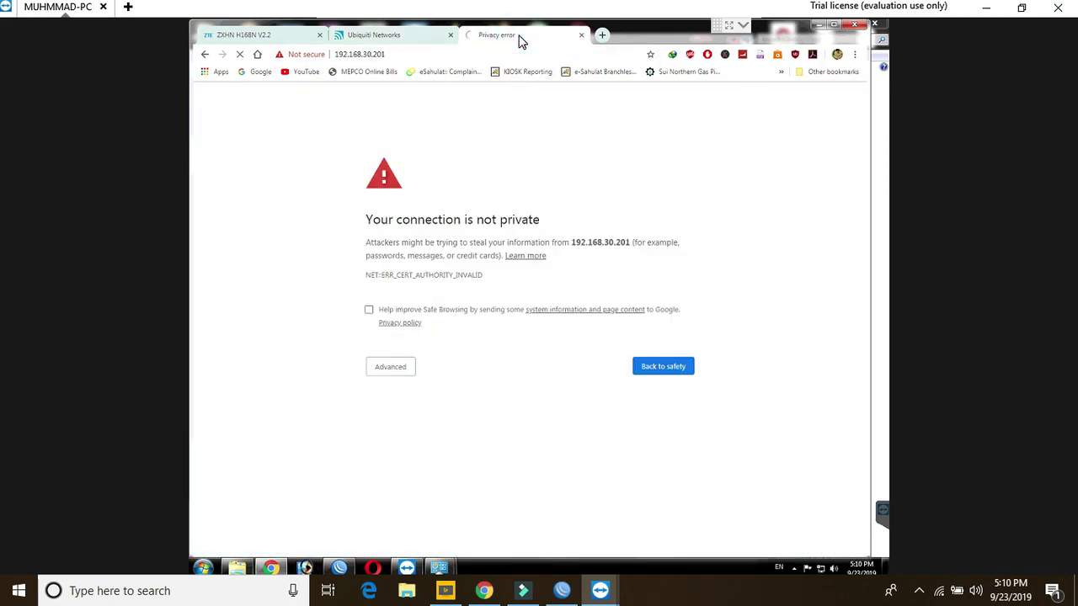
Repeatedly try proceeding unsafely to 192.168.30.201, then return to the LiteAP AC login tab after the timeout
left_click(389, 368)
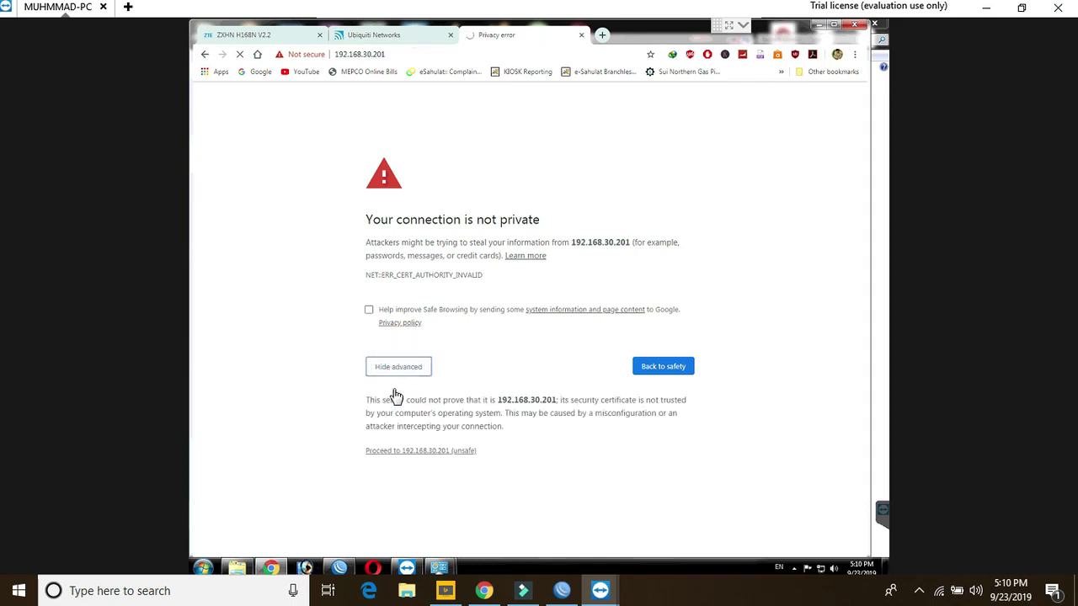
left_click(407, 455)
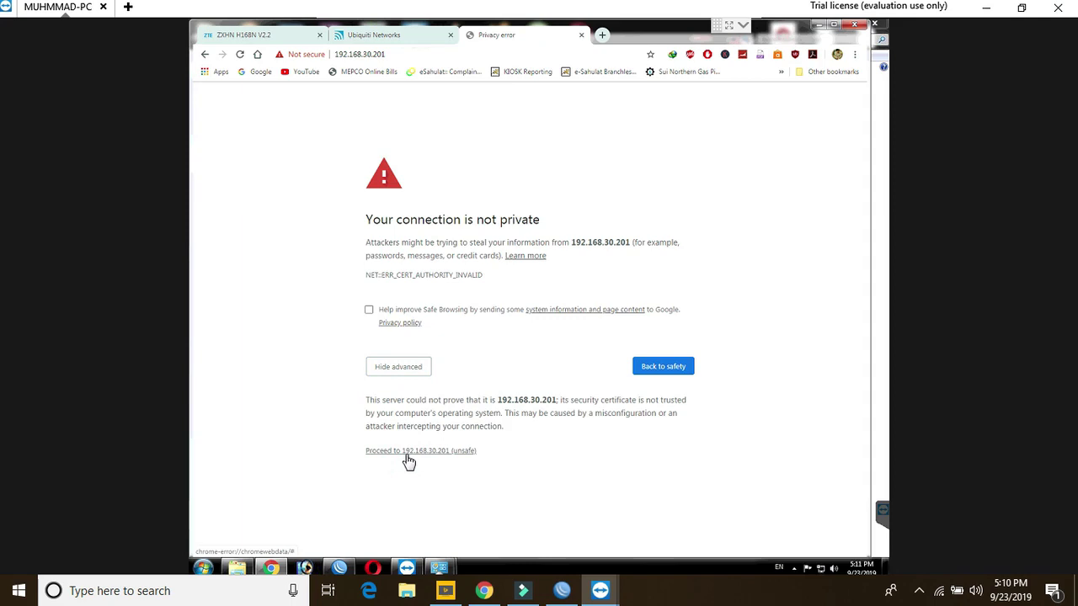
left_click(405, 456)
left_click(408, 452)
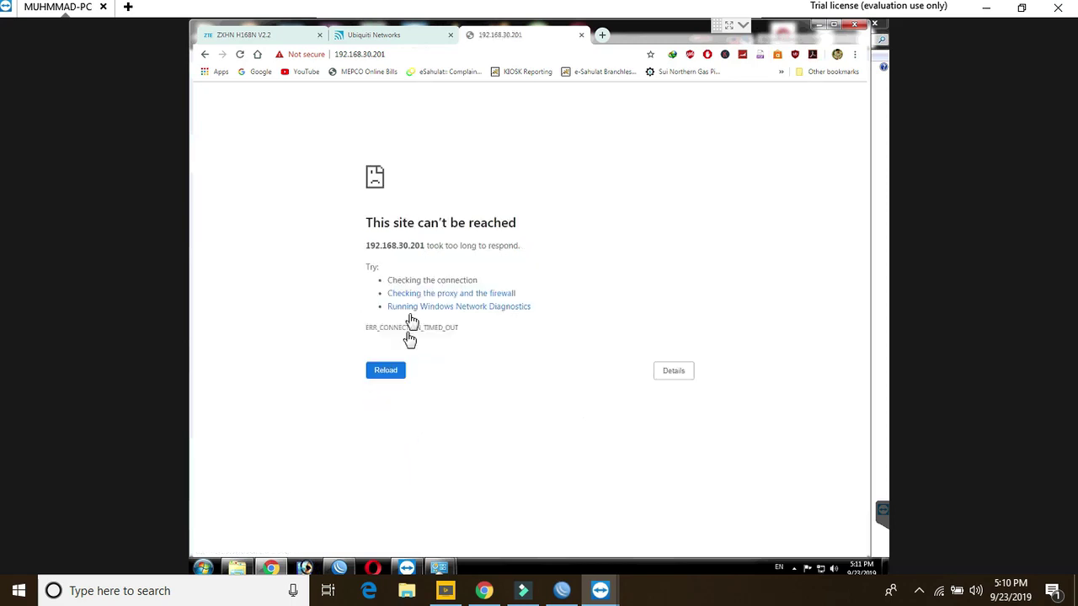
left_click(396, 38)
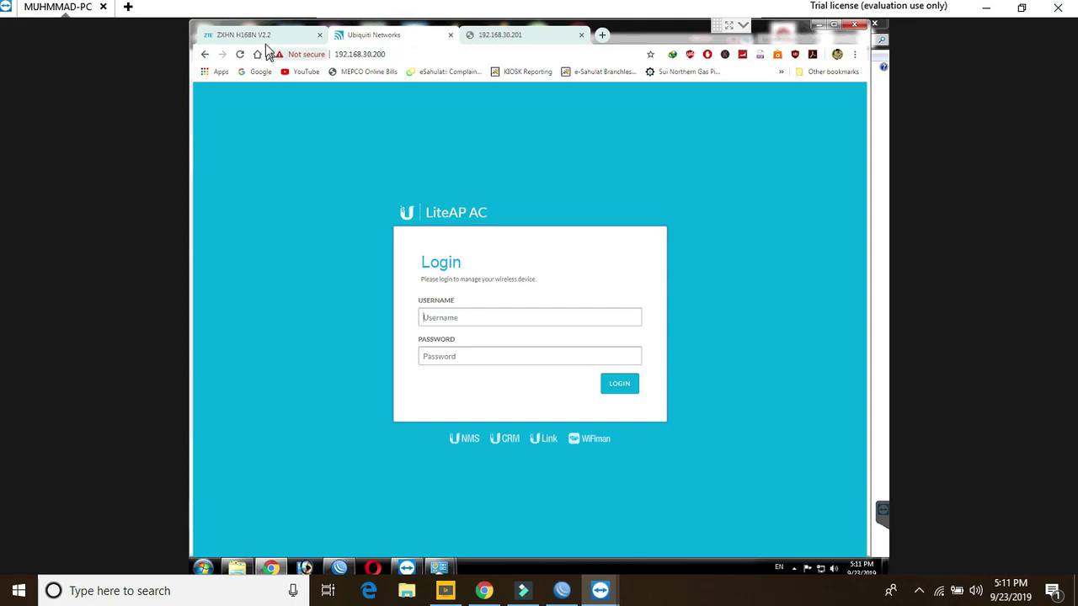
End the TeamViewer remote session, dismiss its notice, and bring local WinBox's PPP Active Connections forward
left_click(266, 37)
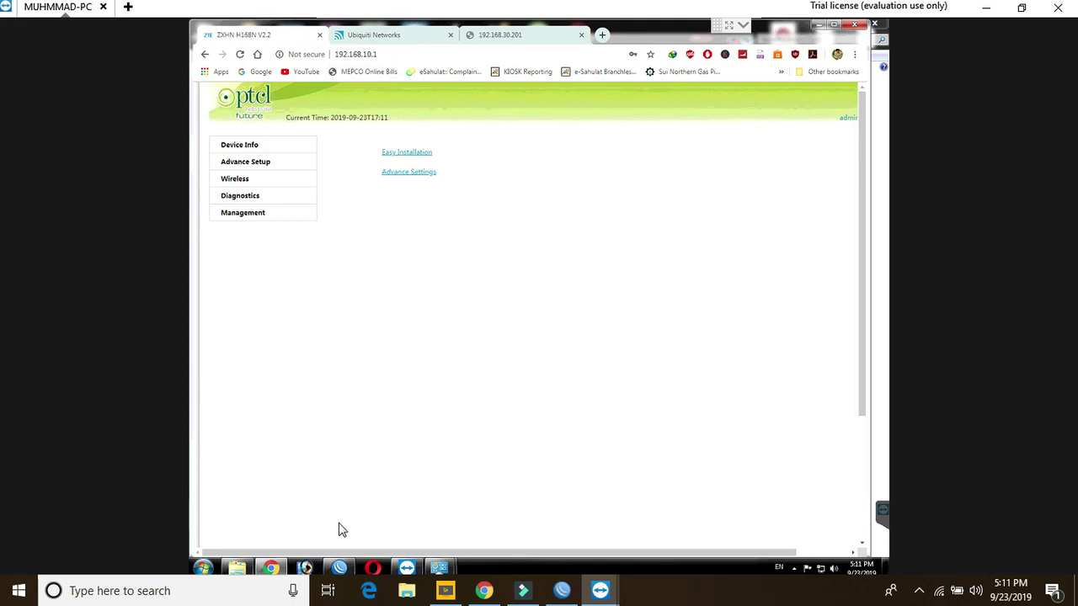
left_click(340, 569)
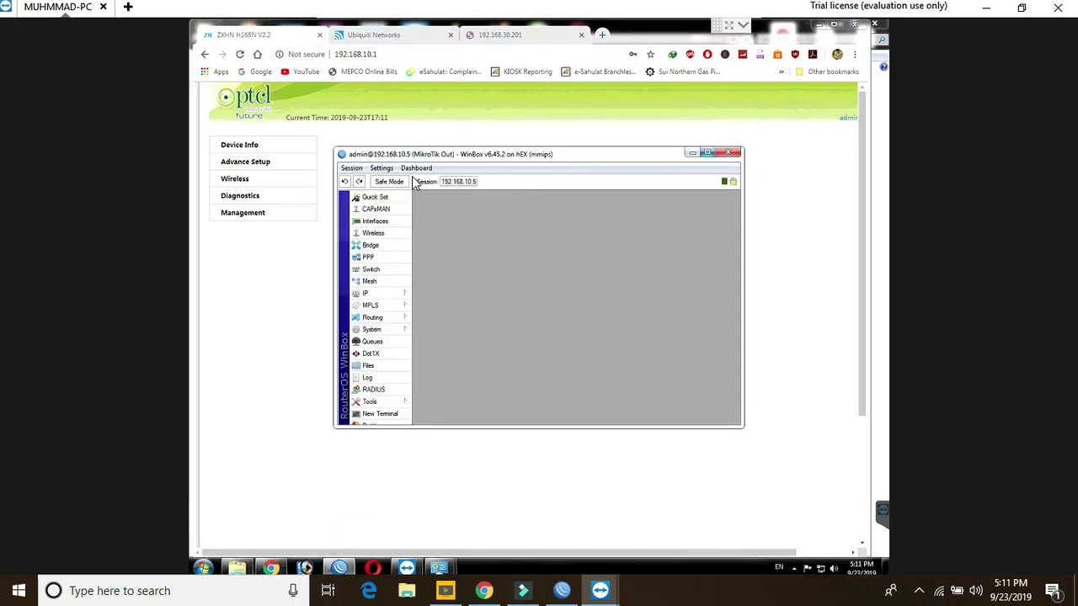
left_click(369, 198)
left_click(1052, 10)
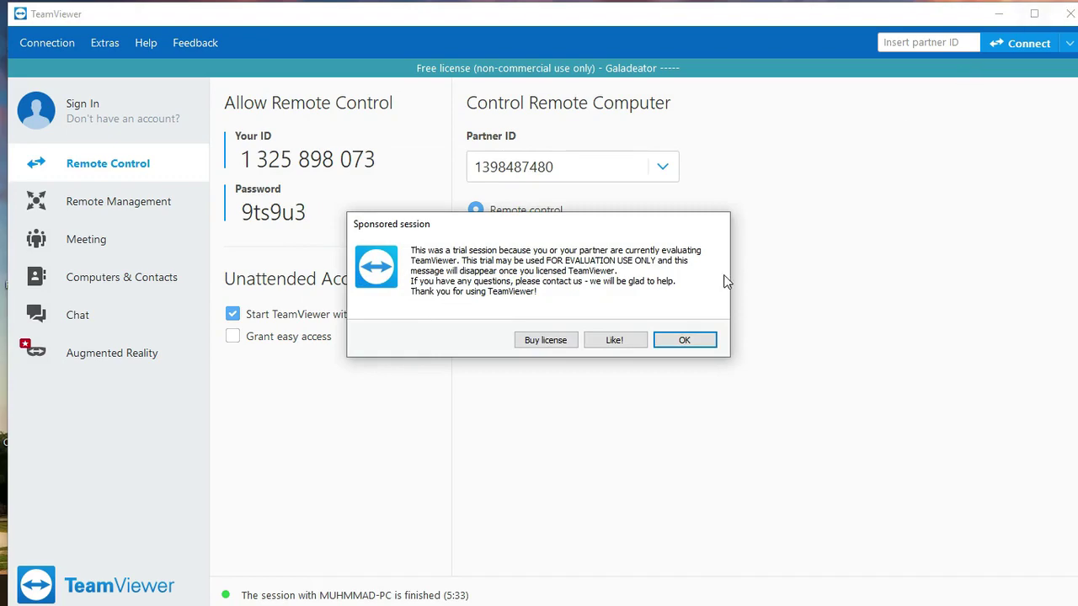
left_click(695, 346)
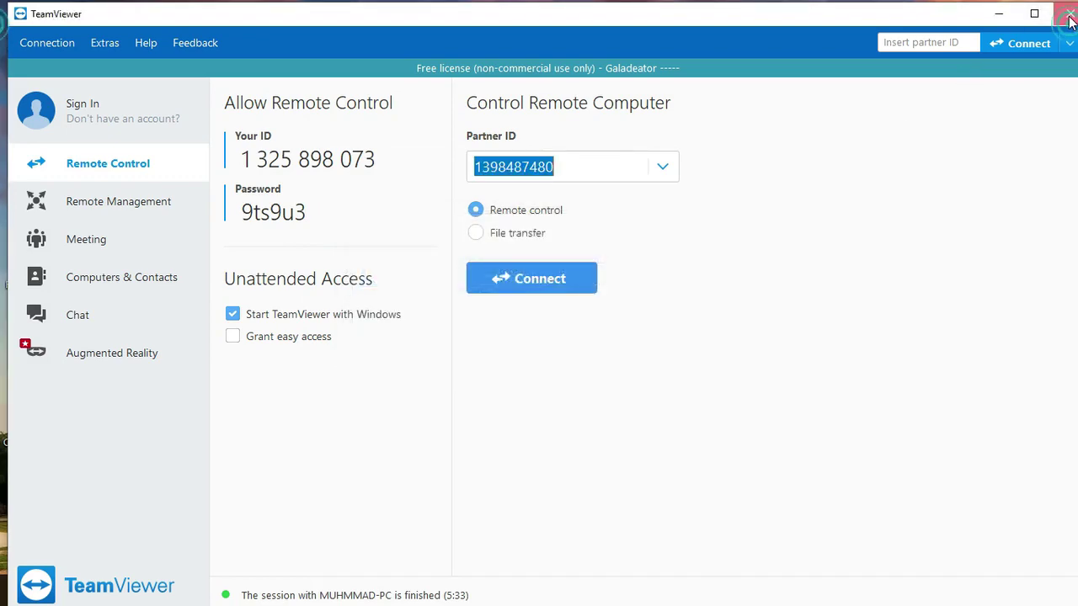
left_click(1067, 13)
left_click(562, 590)
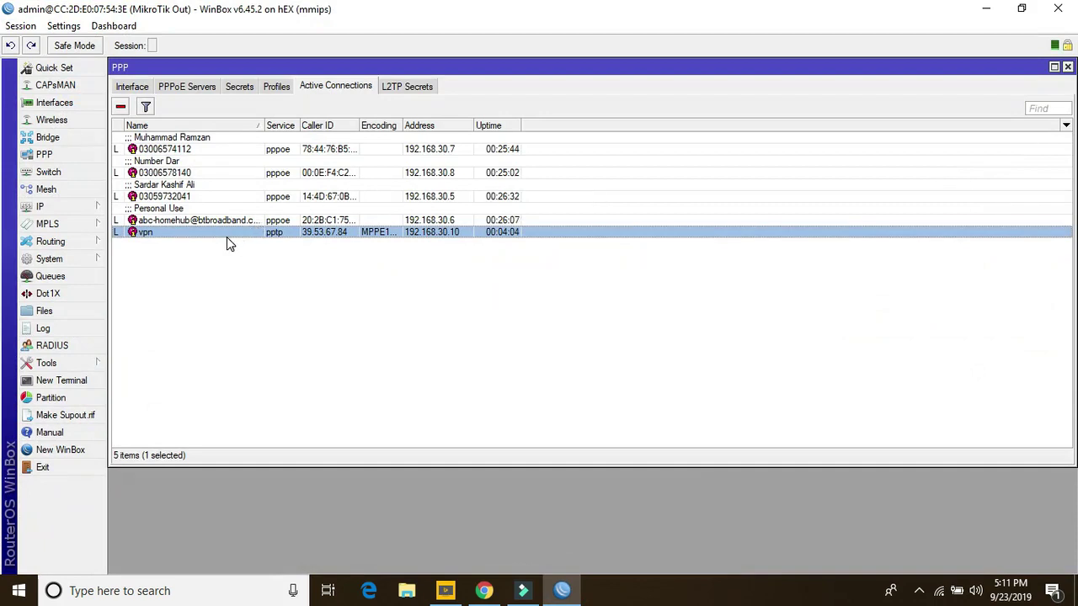
left_click(227, 239)
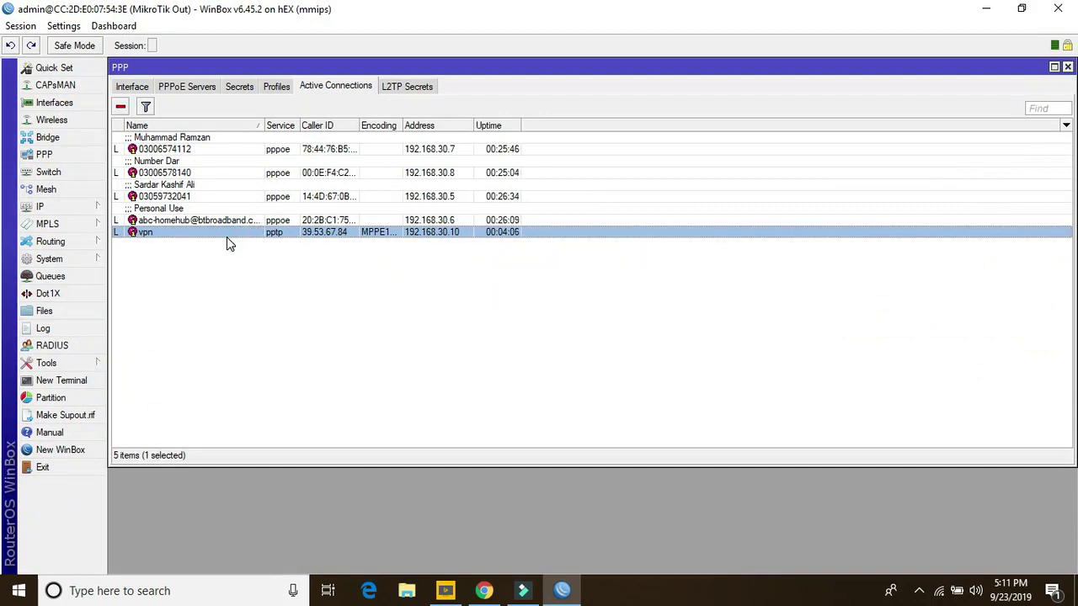